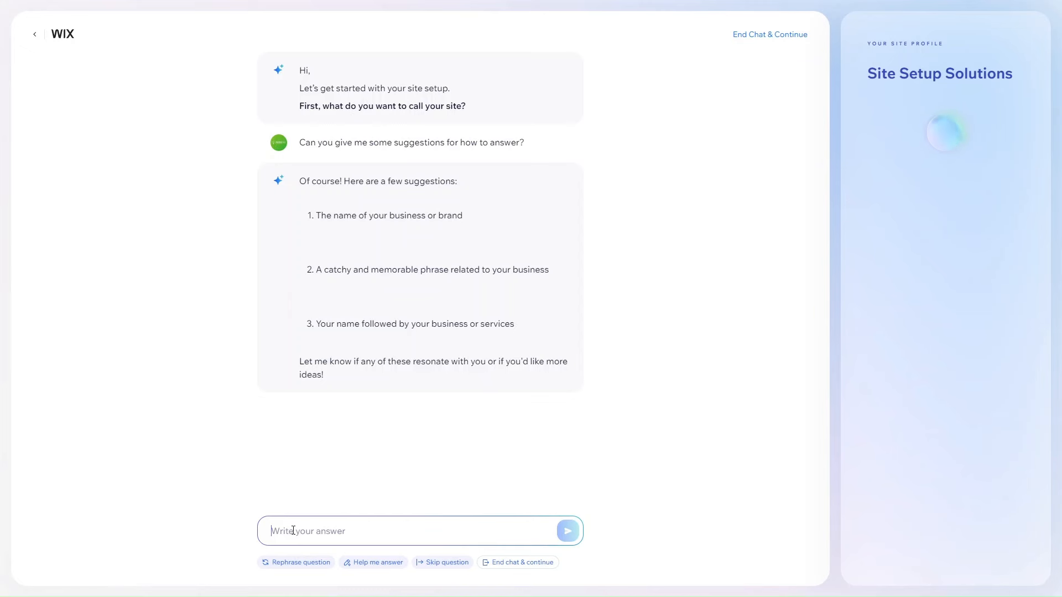
Answer the site name question with "Healthy Minds" in the setup chat.
{"action": "type", "text": "Healthy Minds"}
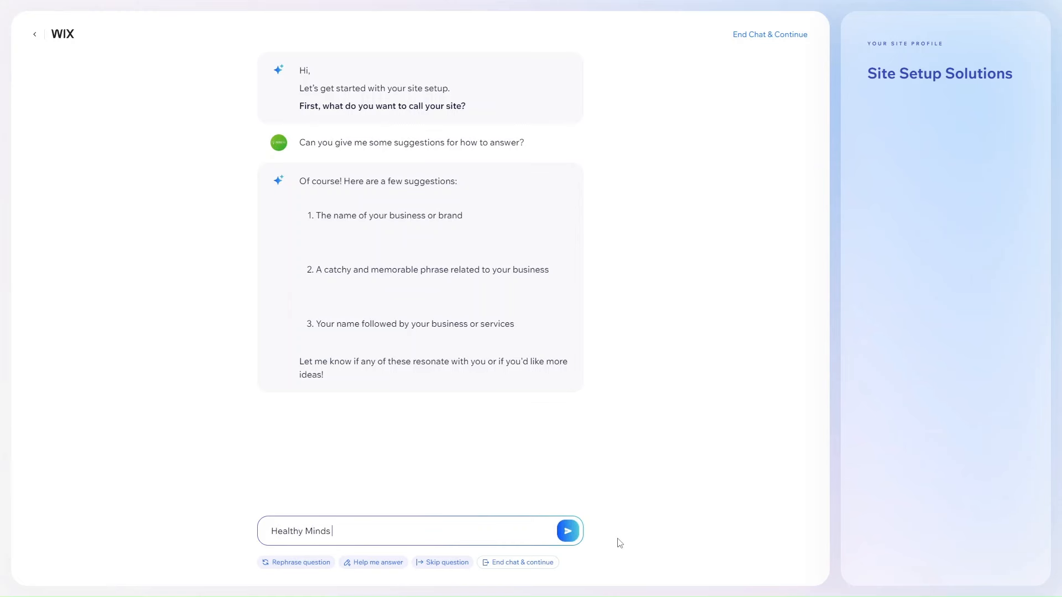
{"action": "left_click", "coordinate": [567, 531]}
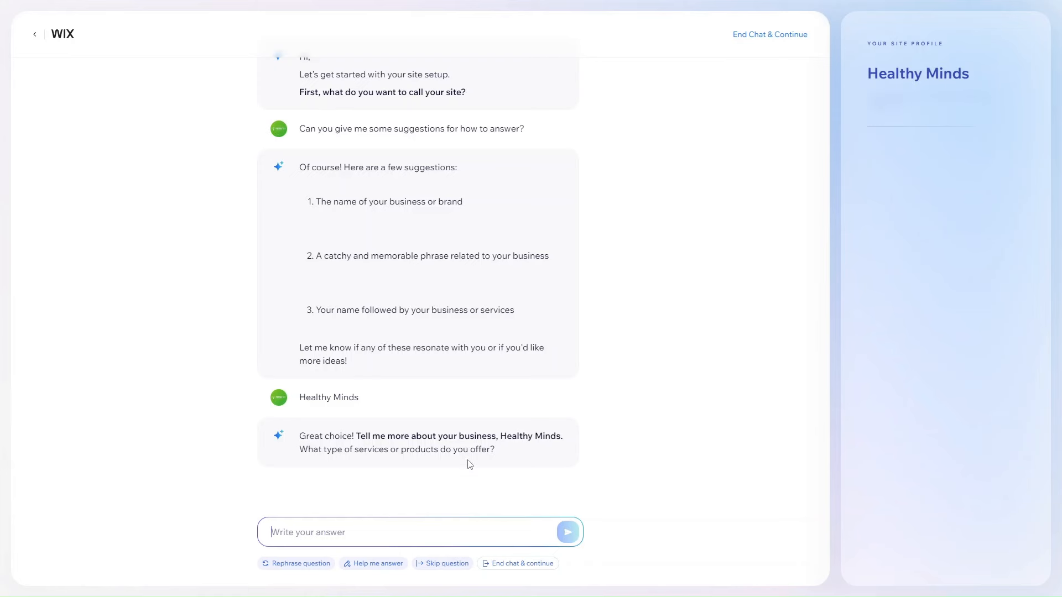
{"action": "scroll", "coordinate": [379, 450], "scroll_direction": "down", "scroll_amount": 1}
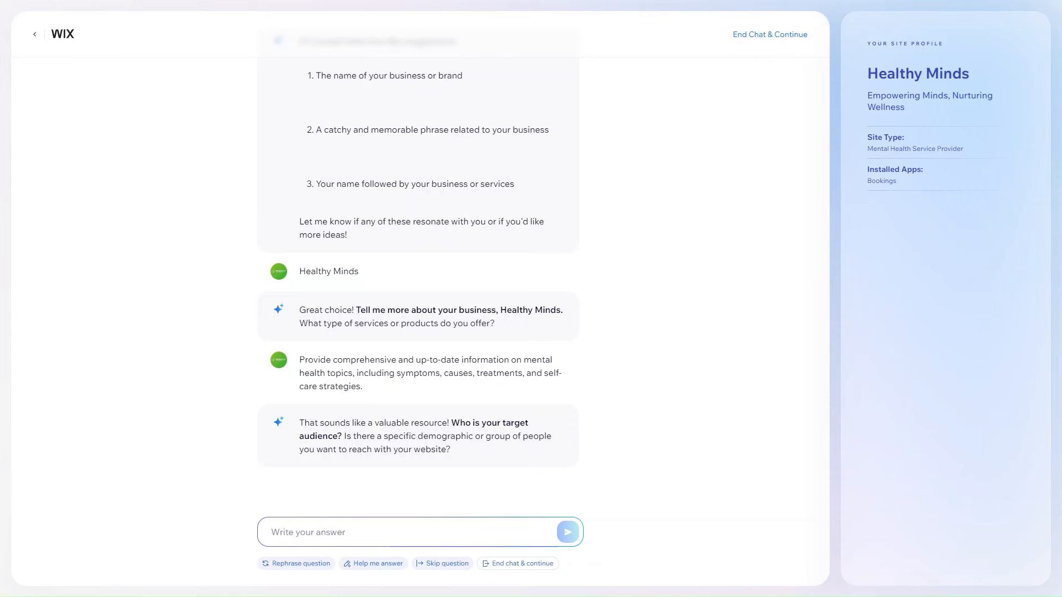
Answer the target audience question with "young adults".
{"action": "type", "text": "young adu"}
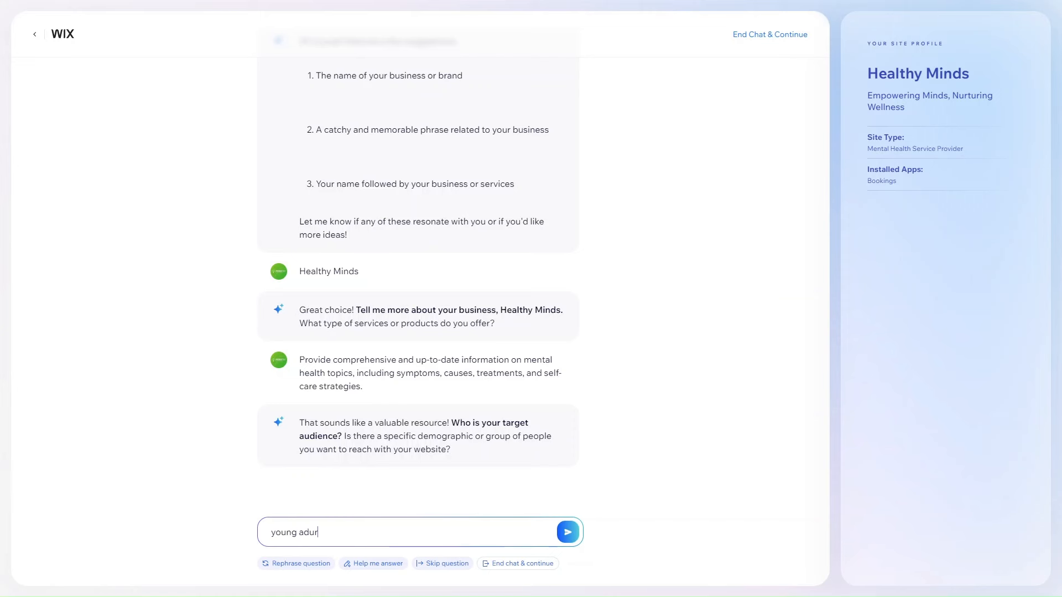
{"action": "type", "text": "lts"}
{"action": "key", "text": "Return"}
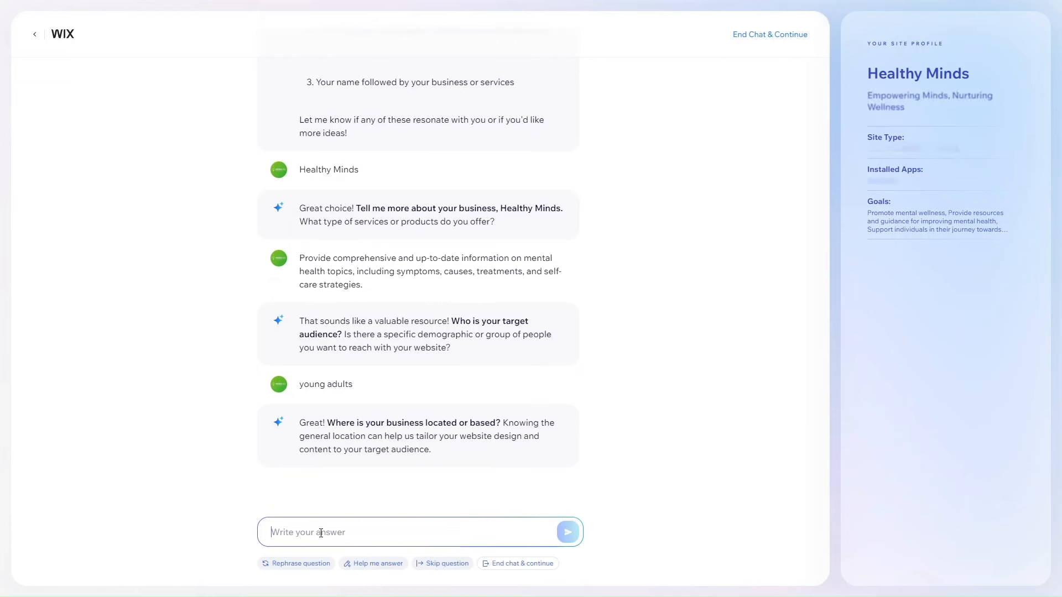
Answer the business location question with "Belfast, Northern Ireland".
{"action": "type", "text": "Belfa"}
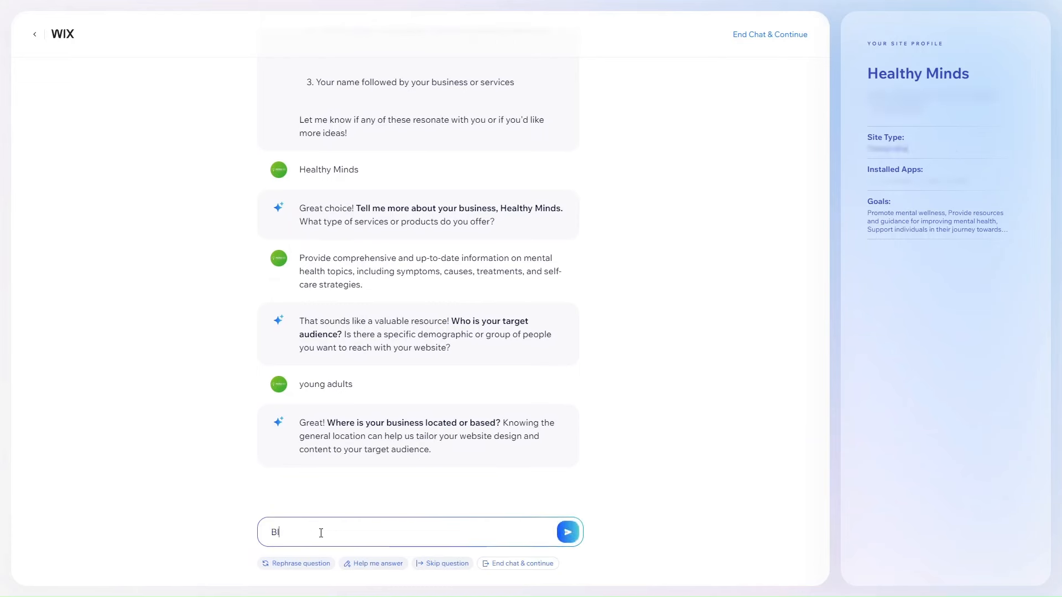
{"action": "type", "text": "st, "}
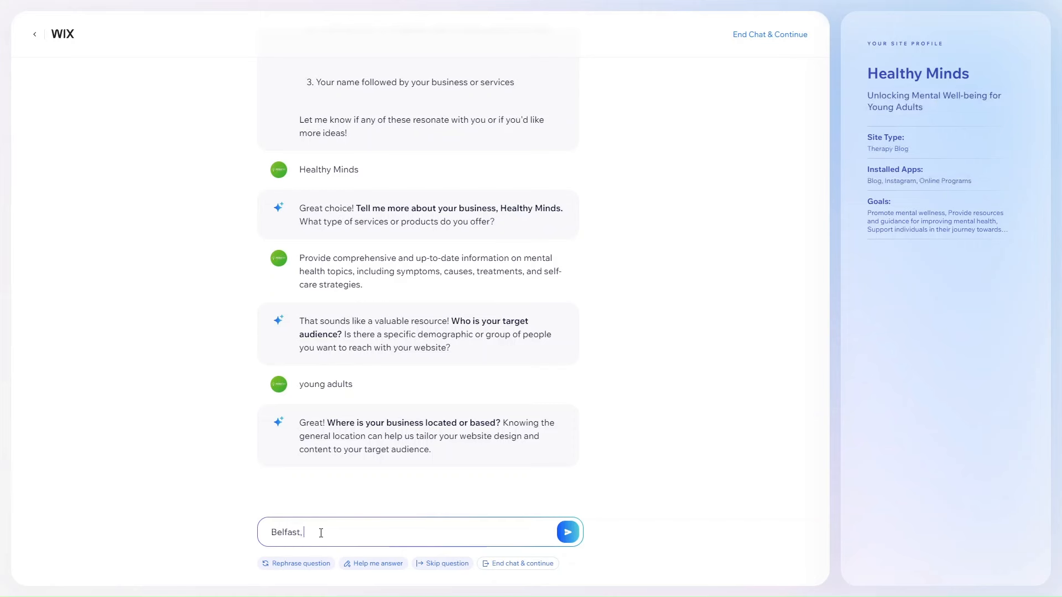
{"action": "type", "text": "Northern Ireland"}
{"action": "key", "text": "Return"}
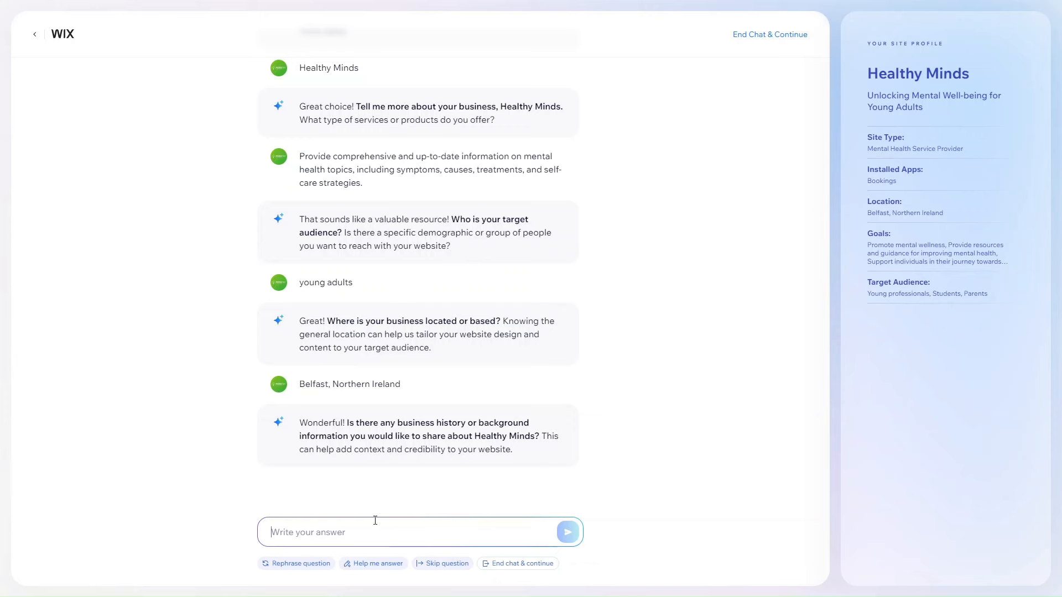
Skip the business history question, and submit a pasted answer to the unique selling point question.
{"action": "left_click", "coordinate": [433, 563]}
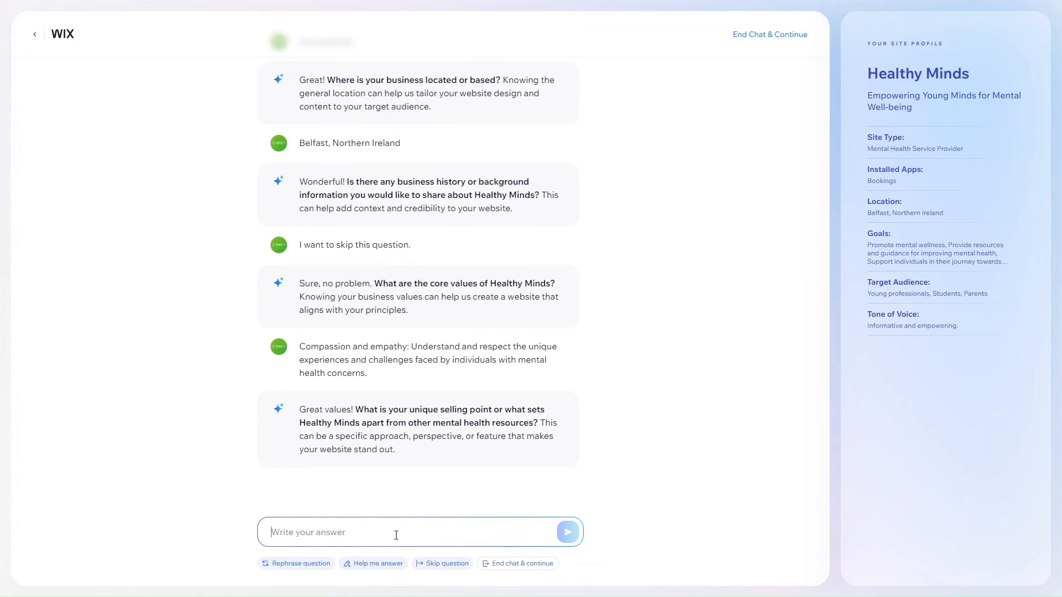
{"action": "type", "text": "Offer personalized recommendations for self-care strategies, therapy modalities, and support resources."}
{"action": "left_click", "coordinate": [567, 533]}
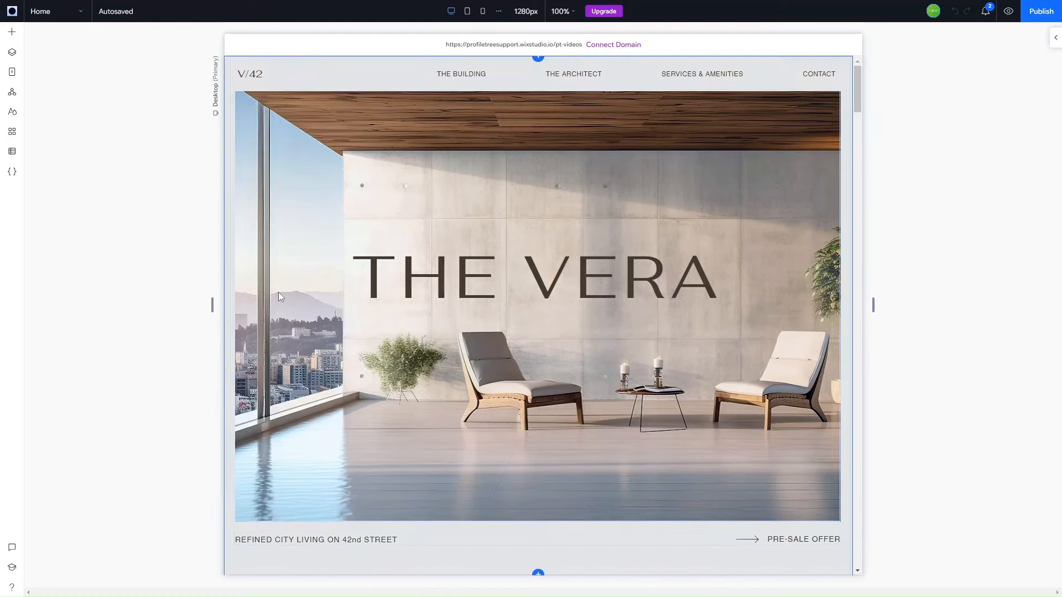
Open the AI Image Creator for the kitchen image above the "High-End Contemporary Kitchens" caption.
{"action": "scroll", "coordinate": [586, 397], "scroll_direction": "down", "scroll_amount": 5}
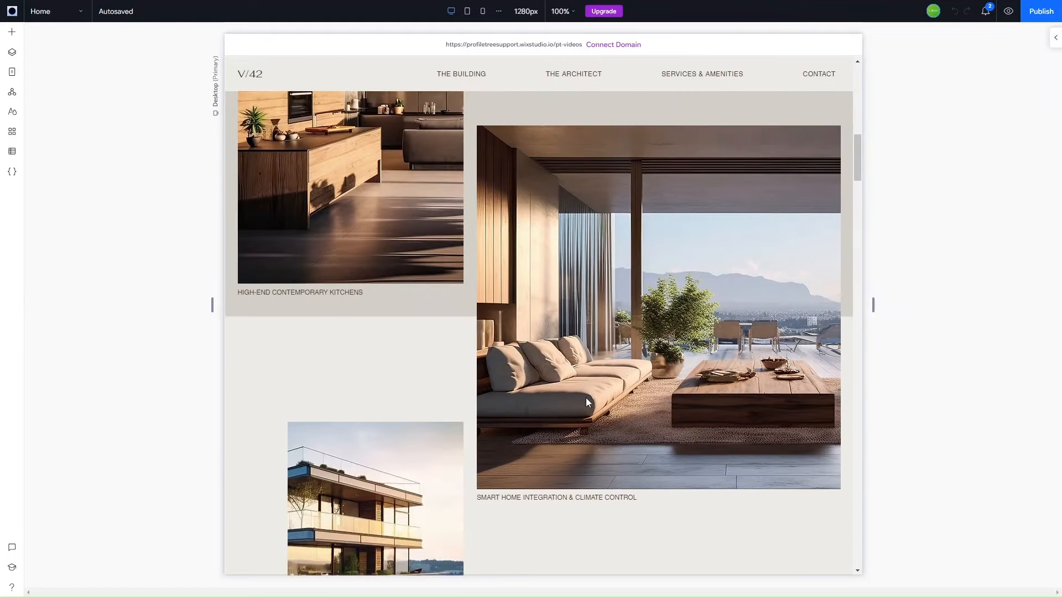
{"action": "scroll", "coordinate": [586, 397], "scroll_direction": "up", "scroll_amount": 2}
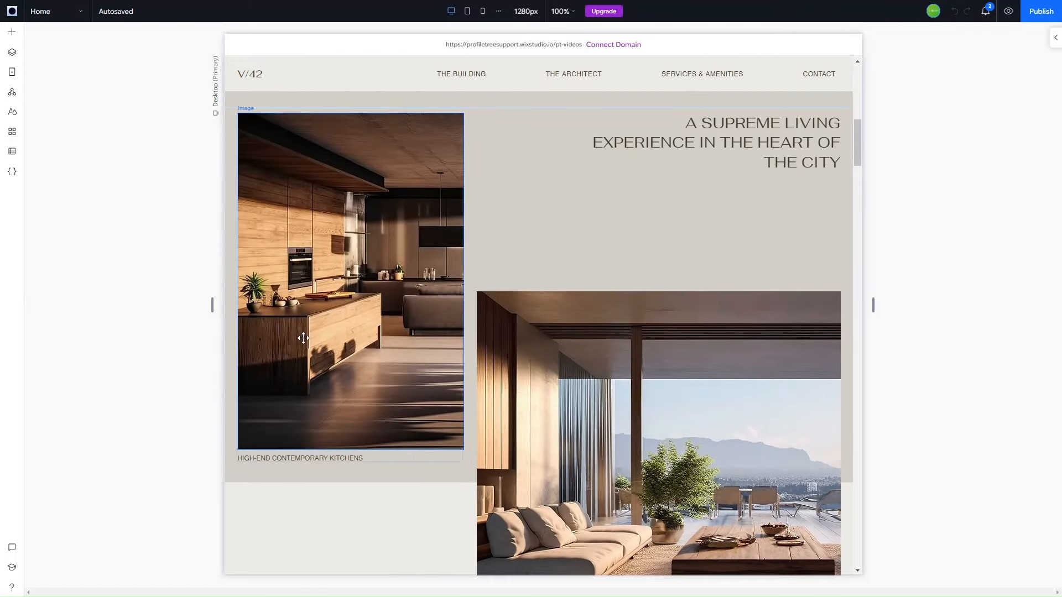
{"action": "left_click", "coordinate": [303, 338]}
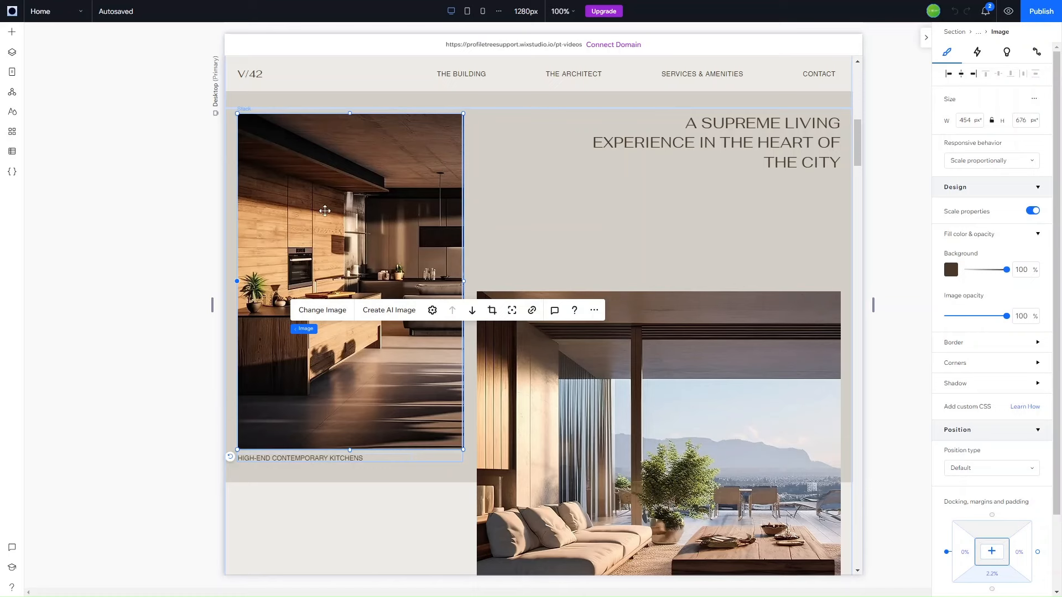
{"action": "left_click", "coordinate": [395, 313]}
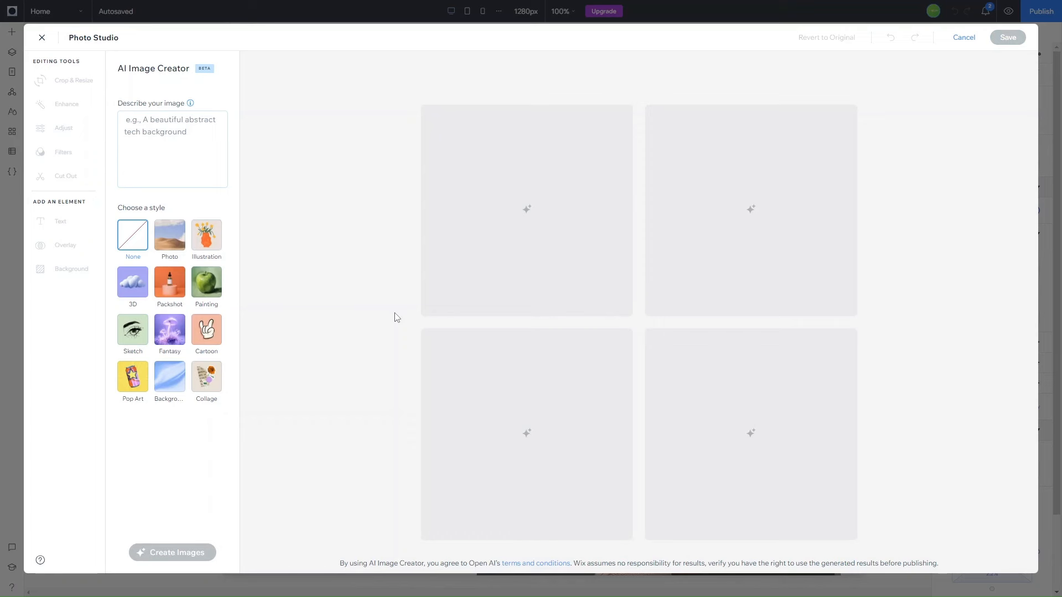
{"action": "left_click", "coordinate": [175, 137]}
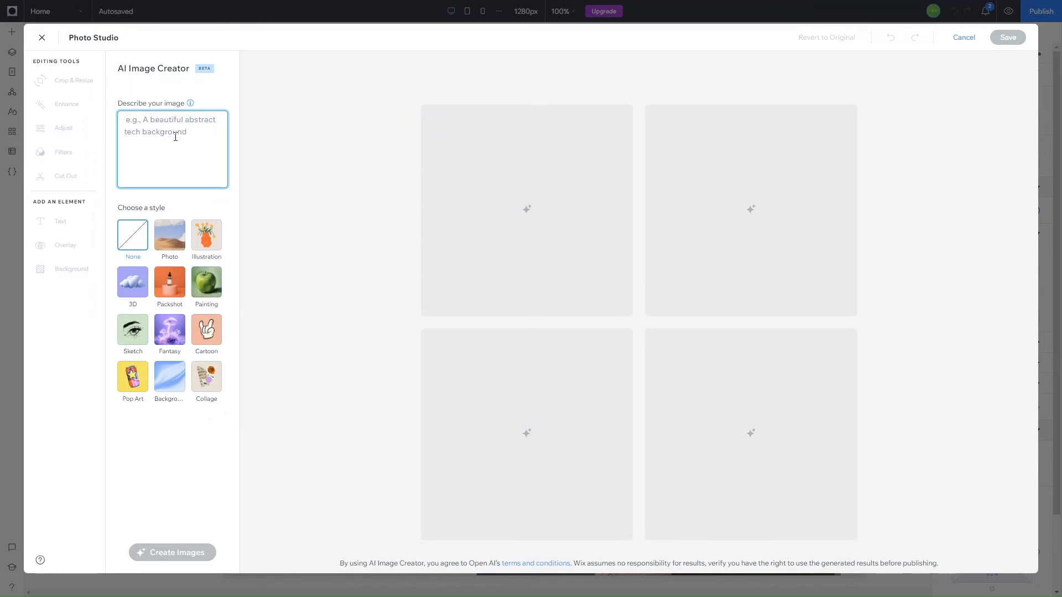
{"action": "type", "text": "A beautiful"}
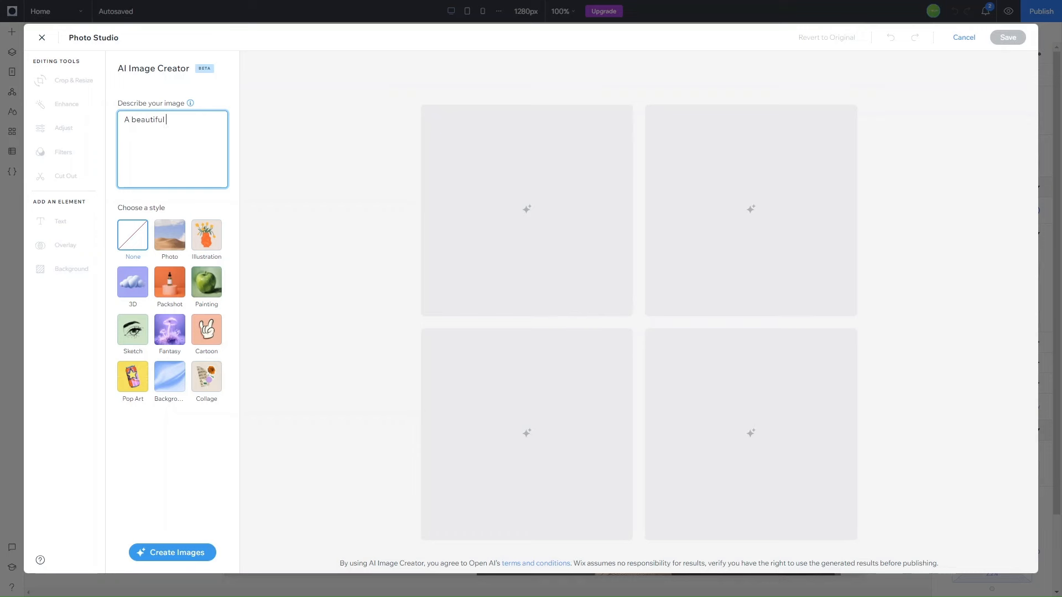
{"action": "key", "text": "ctrl+a"}
{"action": "key", "text": "BackSpace"}
Generate 3D-style images from the prompt "A photorealistic painting of a cyberpunk city at night, with neon lights and flying cars.".
{"action": "type", "text": "A photorealistic painting of a cyberpunk city at night, with neon lights and flying cars."}
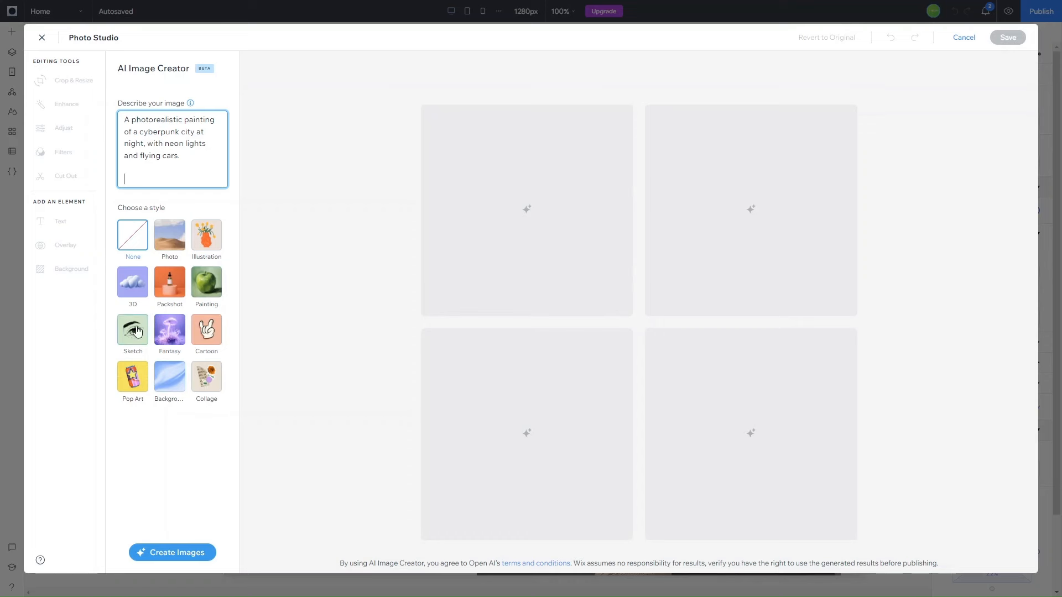
{"action": "left_click", "coordinate": [133, 291]}
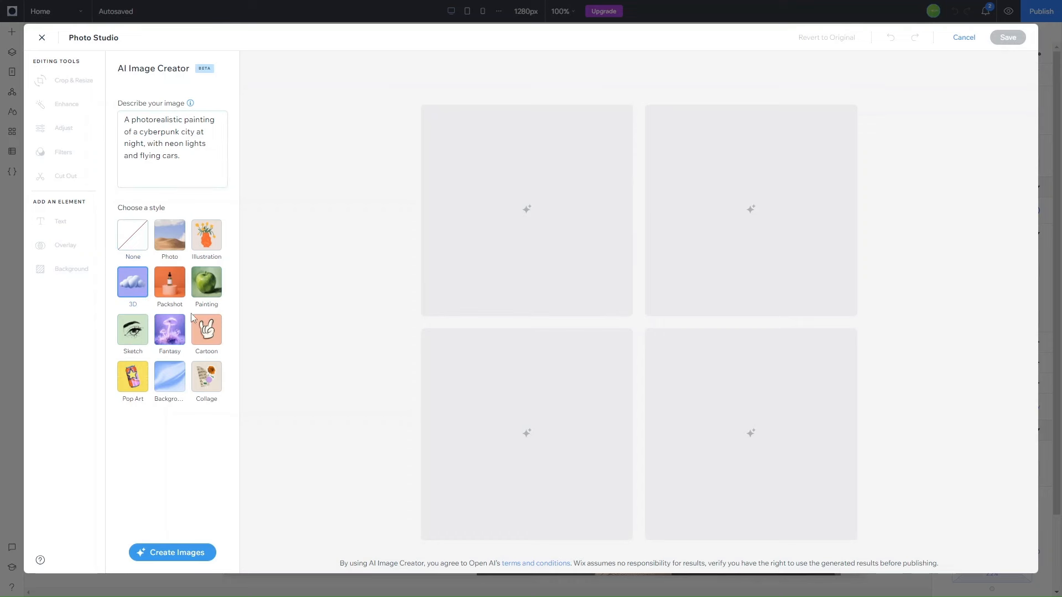
{"action": "left_click", "coordinate": [163, 550]}
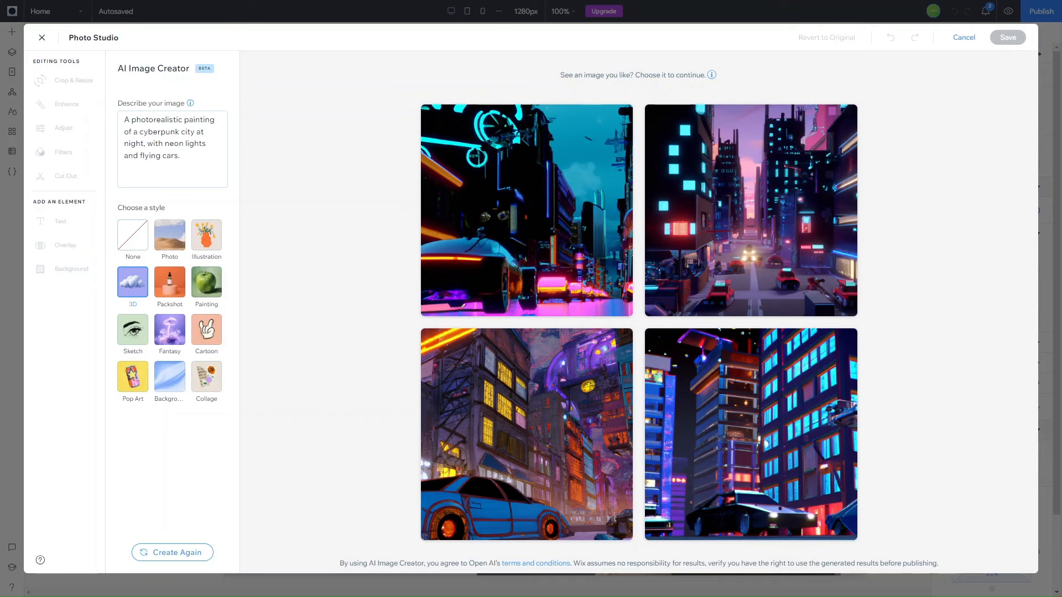
Preview the generated image with the blue car at full size and close the preview.
{"action": "mouse_move", "coordinate": [467, 347]}
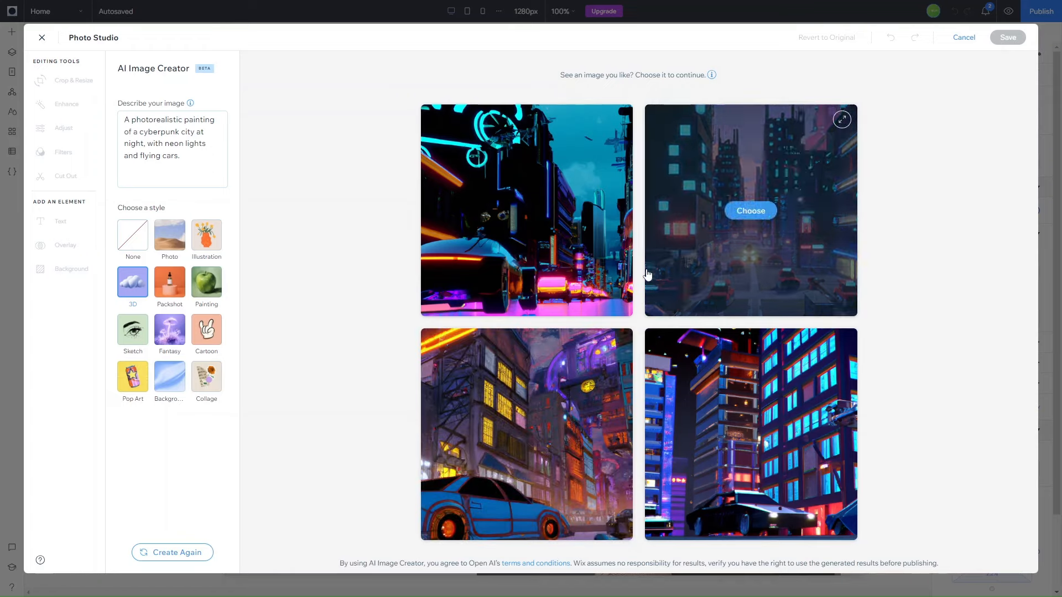
{"action": "left_click", "coordinate": [619, 347]}
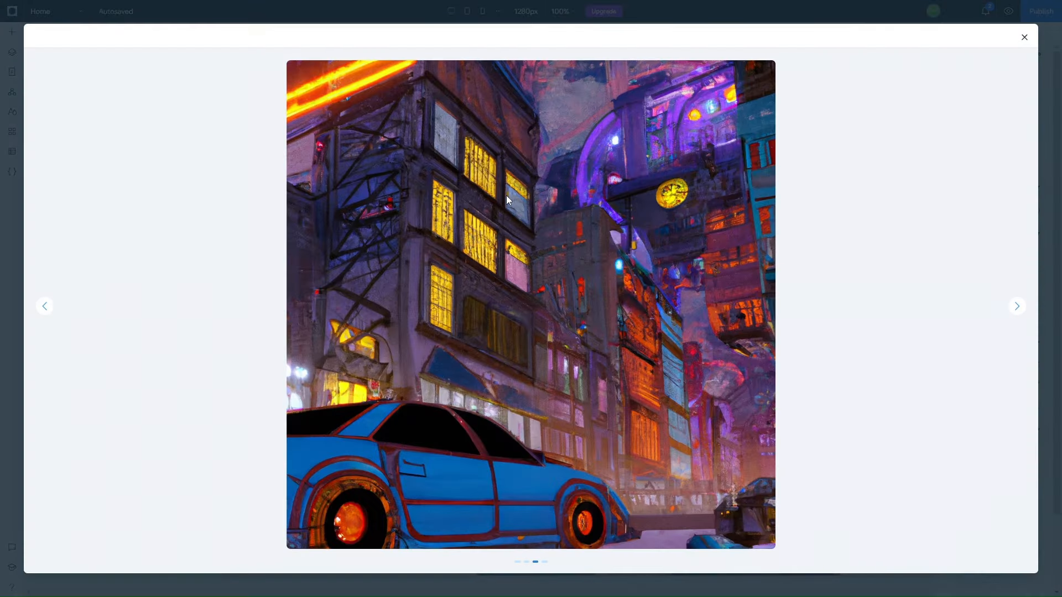
{"action": "left_click", "coordinate": [1024, 39]}
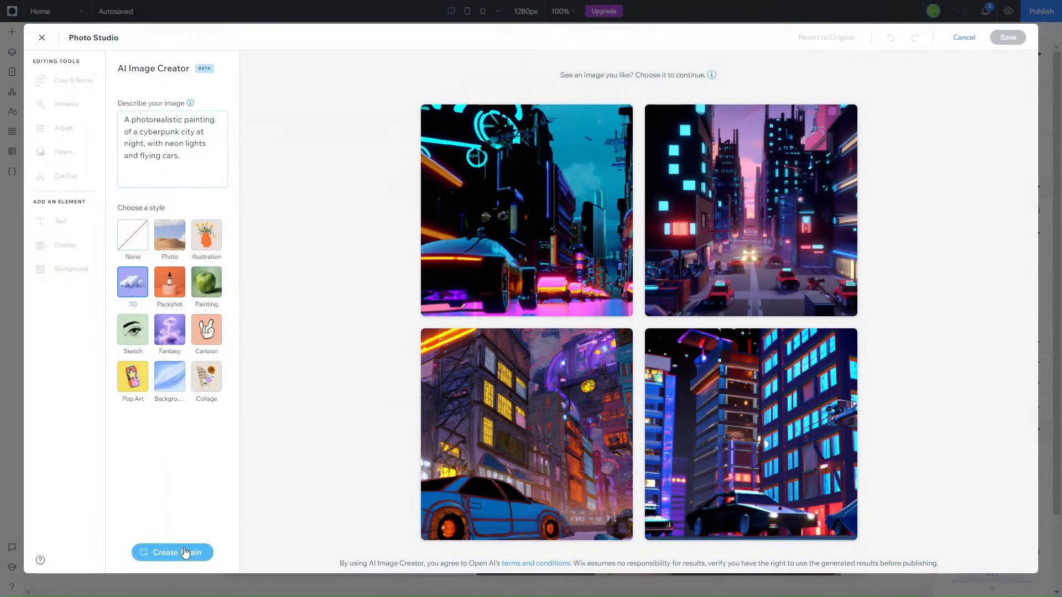
Choose the generated street scene with the pink sky and red cars, and save it in place of the kitchen image.
{"action": "left_click", "coordinate": [180, 157]}
{"action": "type", "text": "."}
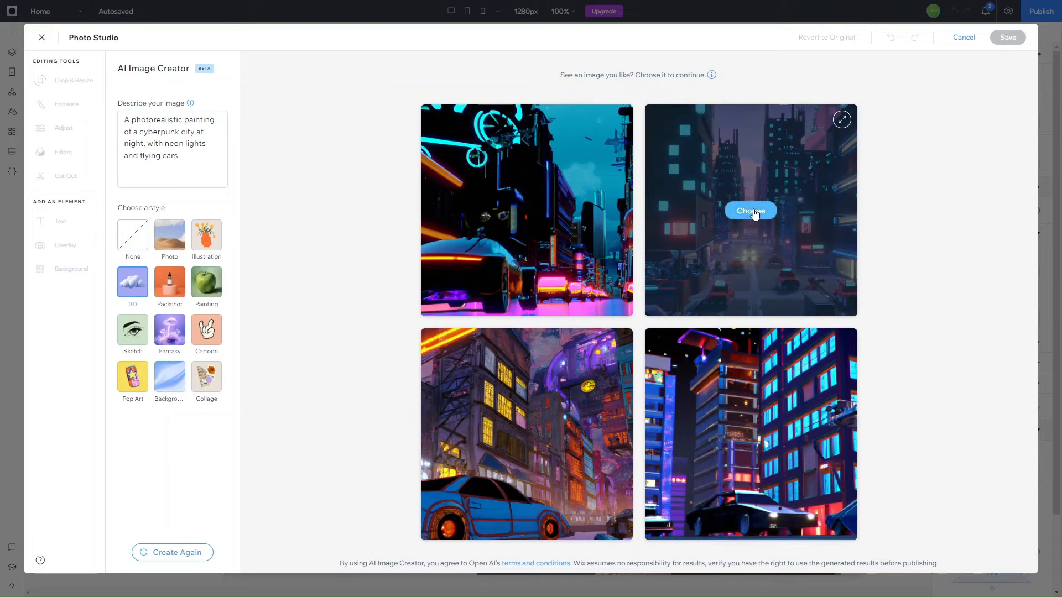
{"action": "left_click", "coordinate": [752, 211]}
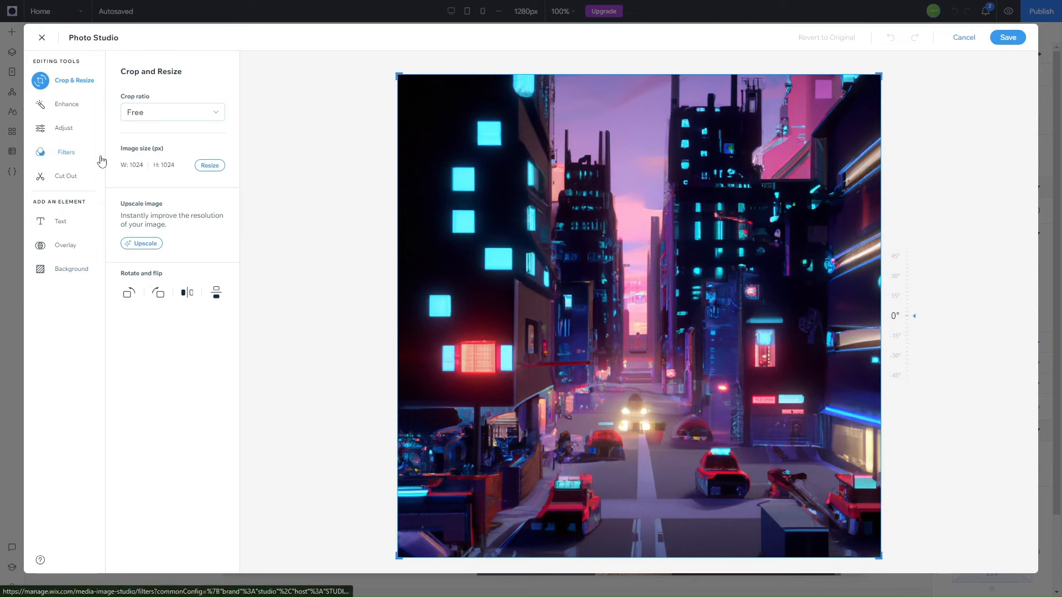
{"action": "left_click", "coordinate": [1005, 39]}
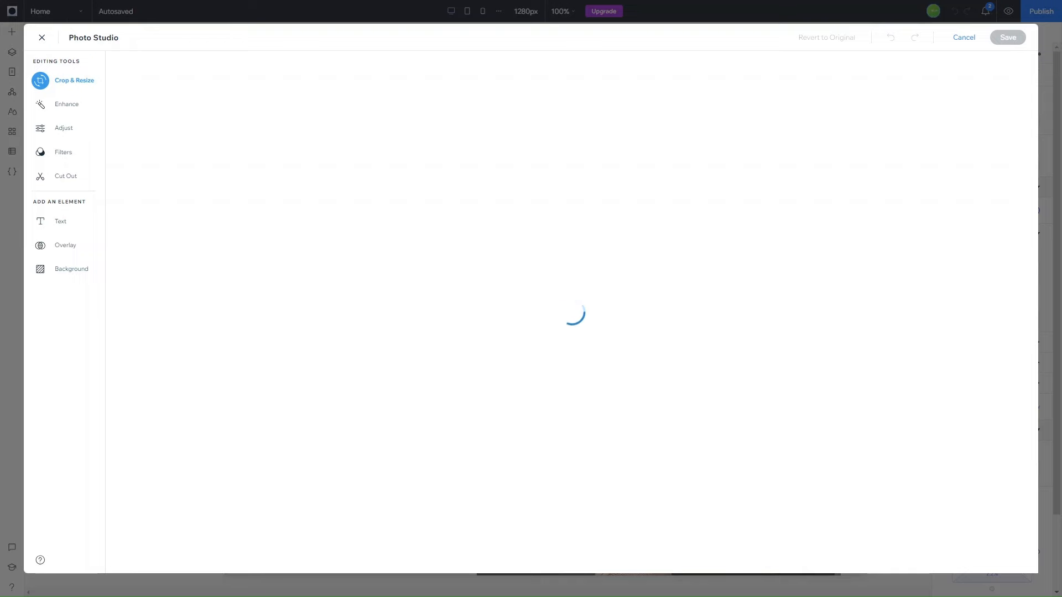
{"action": "key", "text": "Escape"}
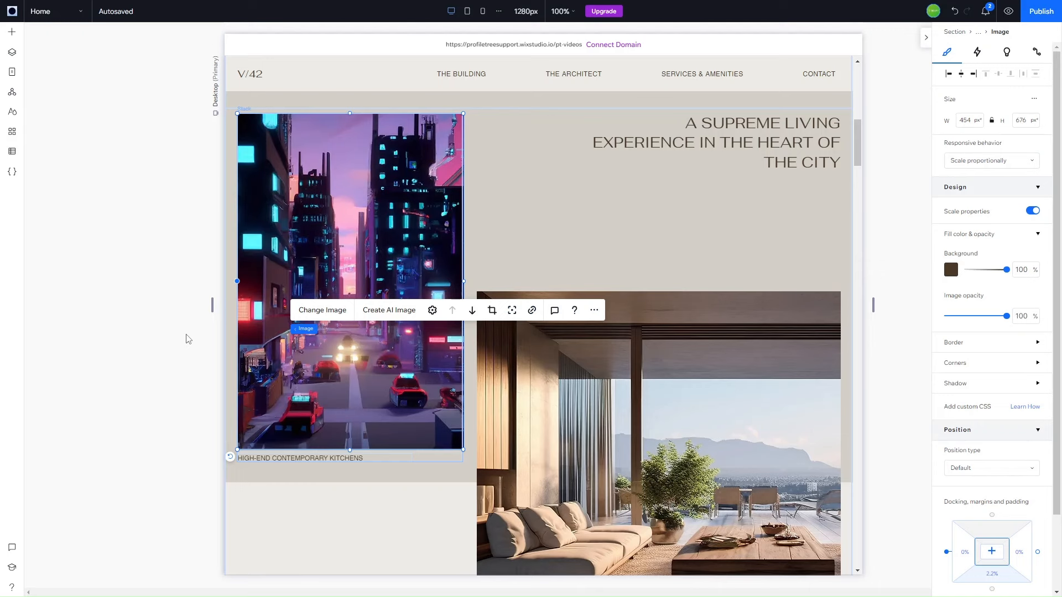
{"action": "left_click", "coordinate": [150, 364]}
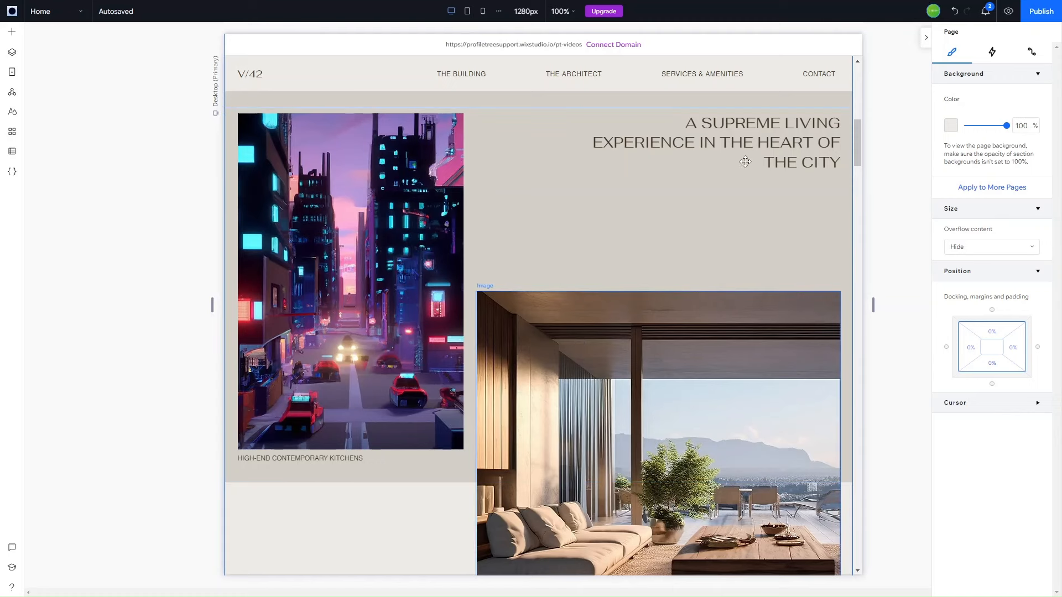
Open the AI Text Creator for the "A Supreme Living Experience in the Heart of the City" heading.
{"action": "left_click", "coordinate": [751, 156]}
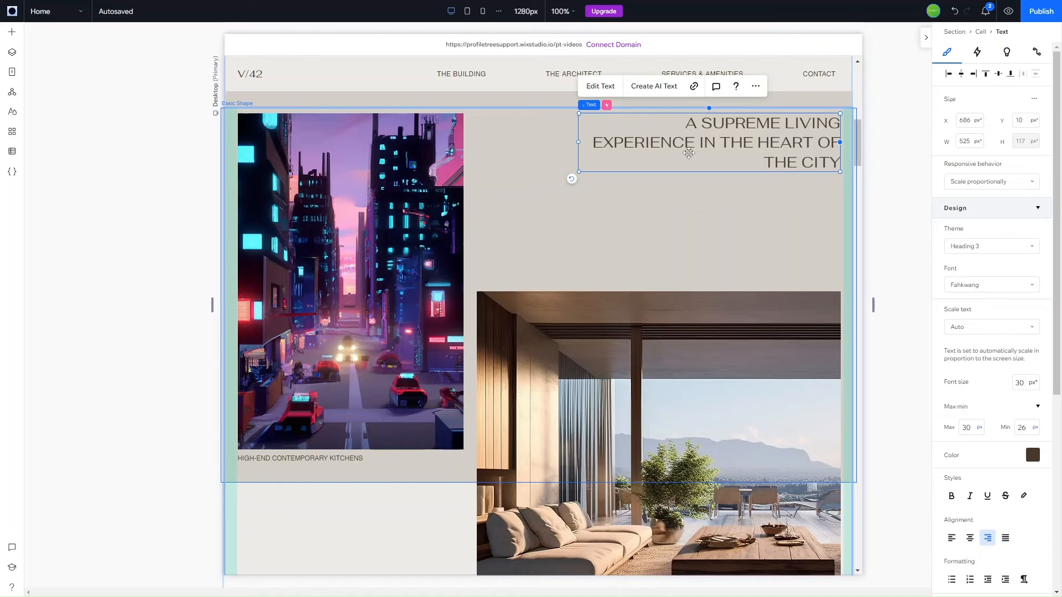
{"action": "scroll", "coordinate": [664, 266], "scroll_direction": "down", "scroll_amount": 2}
{"action": "scroll", "coordinate": [663, 265], "scroll_direction": "up", "scroll_amount": 3}
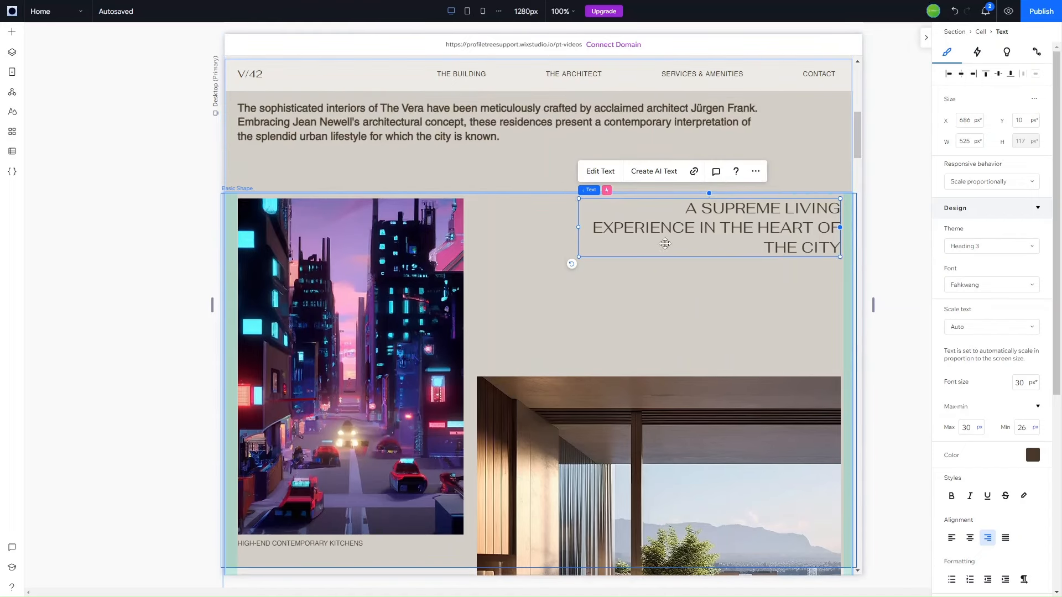
{"action": "scroll", "coordinate": [629, 375], "scroll_direction": "up", "scroll_amount": 1}
{"action": "scroll", "coordinate": [631, 376], "scroll_direction": "down", "scroll_amount": 1}
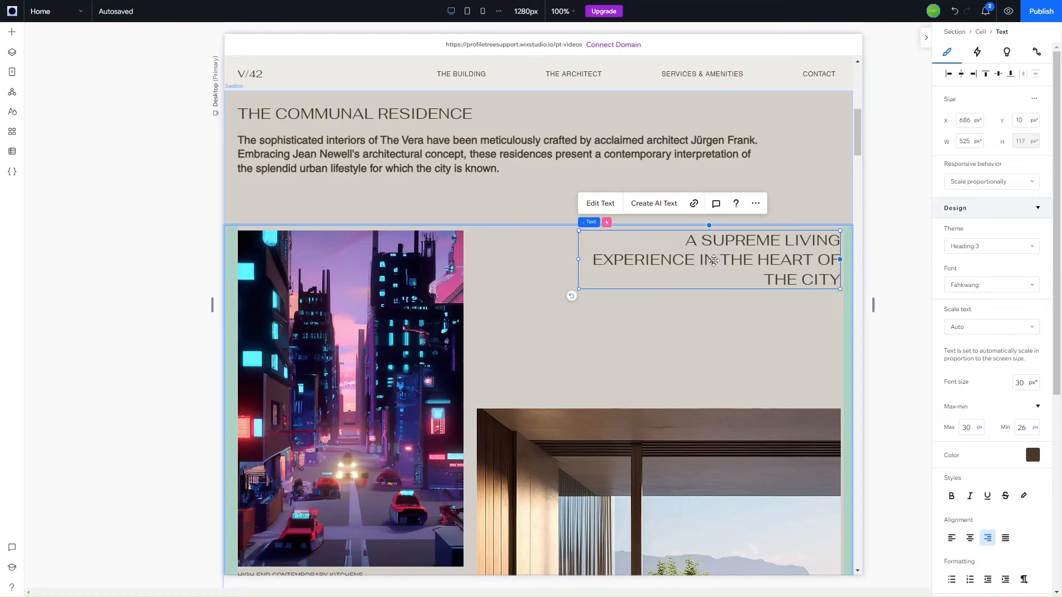
{"action": "left_click", "coordinate": [650, 211]}
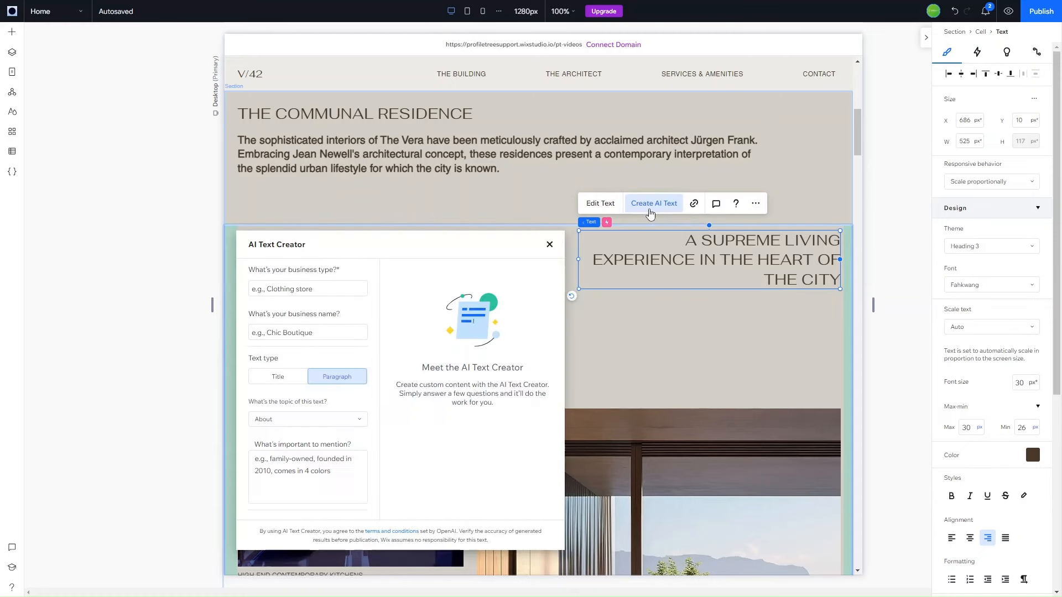
Set up the AI text request with business type "city living", text type Title and topic Welcome.
{"action": "left_click", "coordinate": [313, 290]}
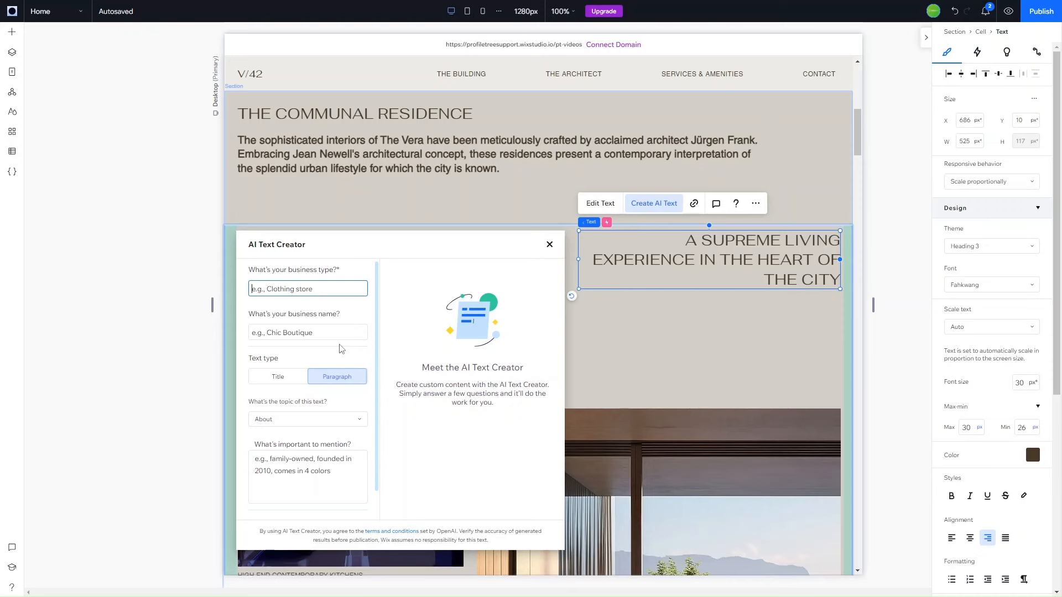
{"action": "left_click", "coordinate": [282, 380]}
{"action": "left_click", "coordinate": [365, 379]}
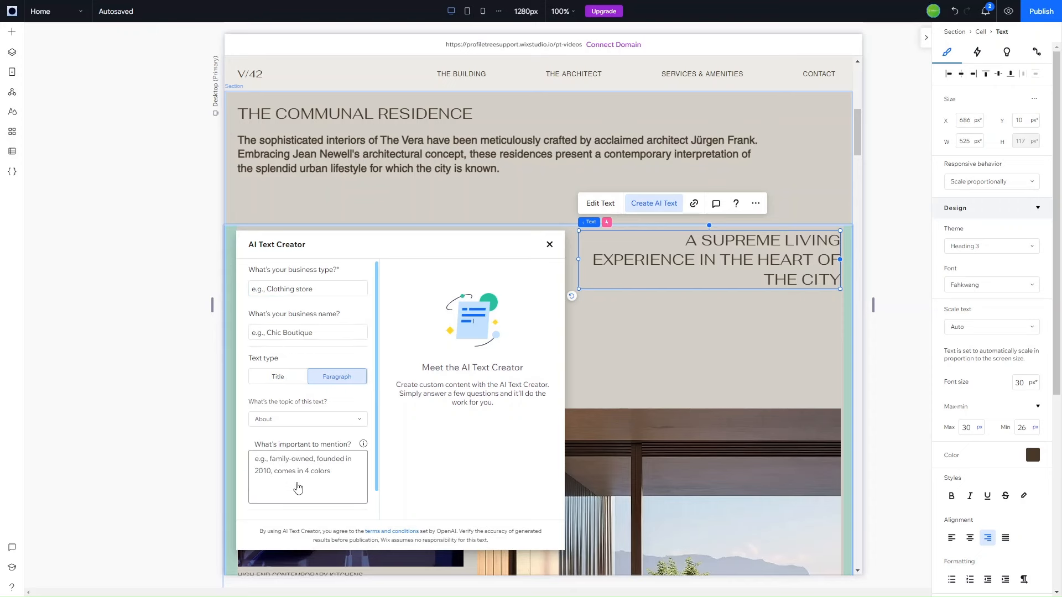
{"action": "left_click", "coordinate": [281, 379]}
{"action": "left_click", "coordinate": [305, 420]}
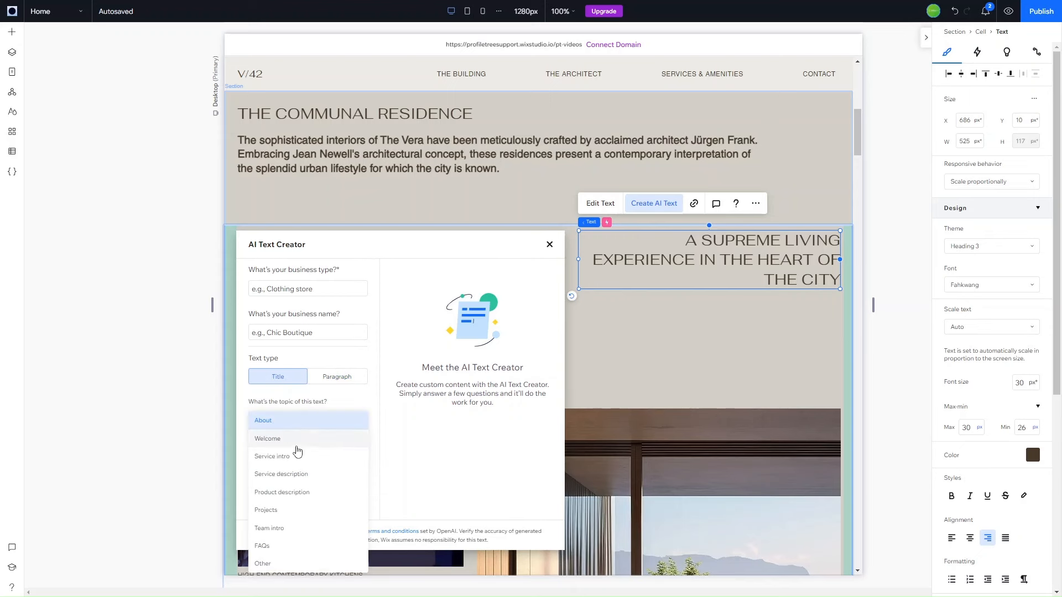
{"action": "left_click", "coordinate": [340, 379]}
{"action": "left_click", "coordinate": [340, 379]}
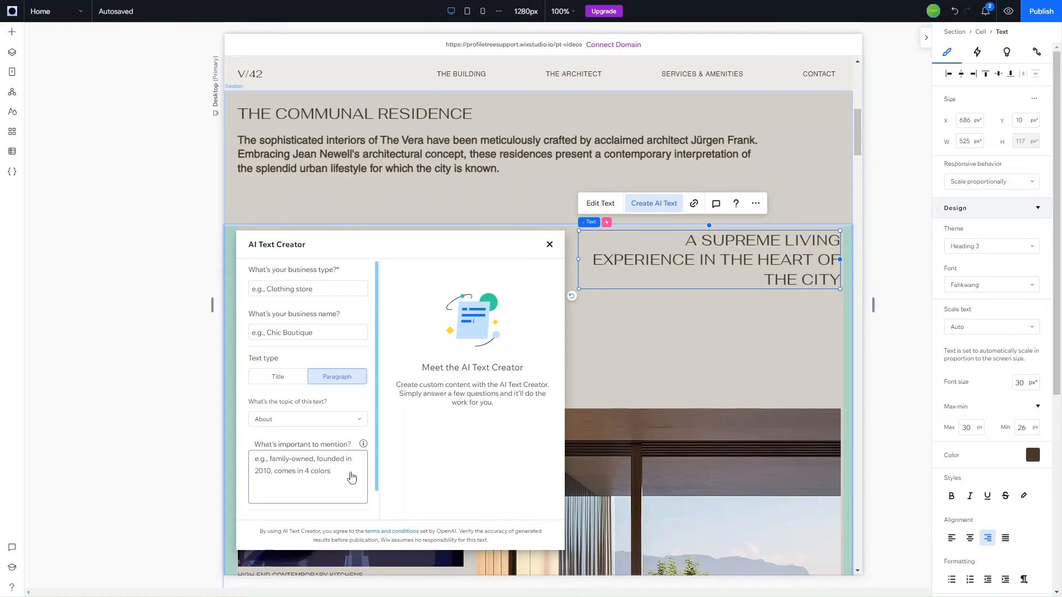
{"action": "left_click", "coordinate": [275, 379]}
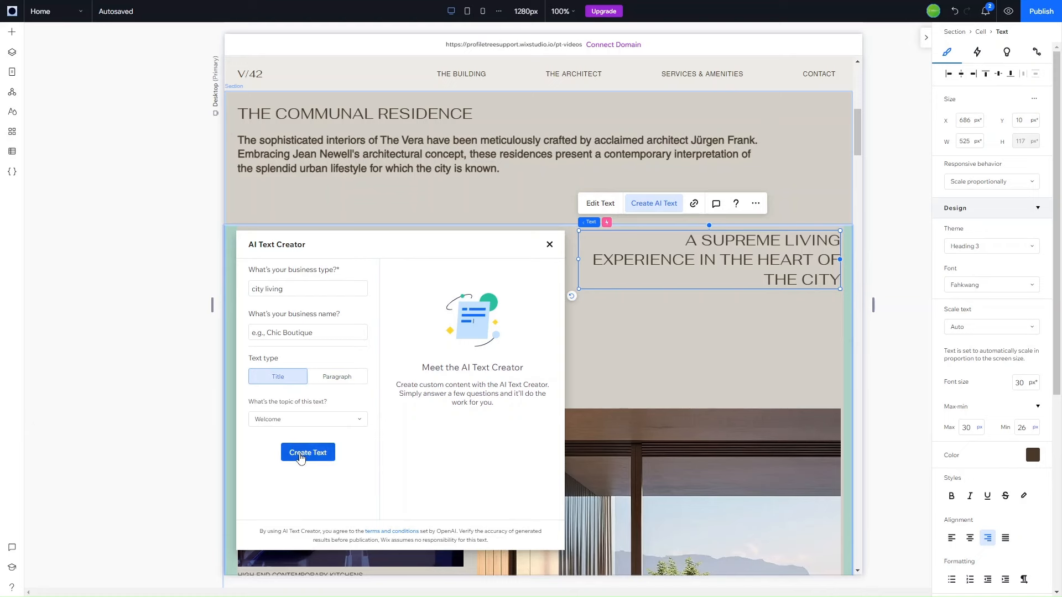
Generate the AI title options, replace the heading with "Discover the Vibrant City Lifestyle", and close the AI Text Creator.
{"action": "left_click", "coordinate": [301, 457]}
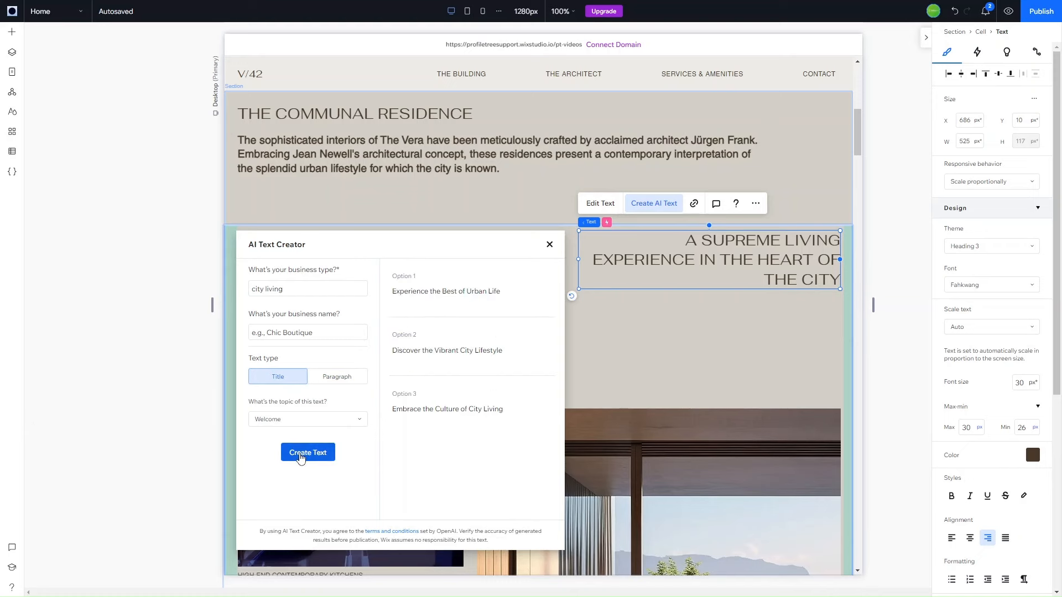
{"action": "mouse_move", "coordinate": [472, 304]}
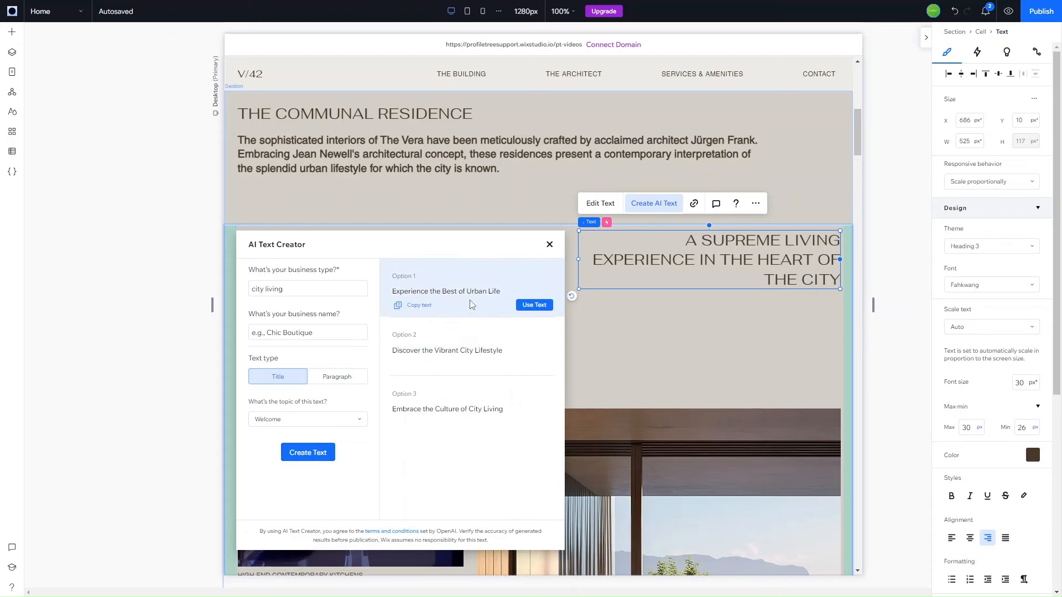
{"action": "mouse_move", "coordinate": [468, 344]}
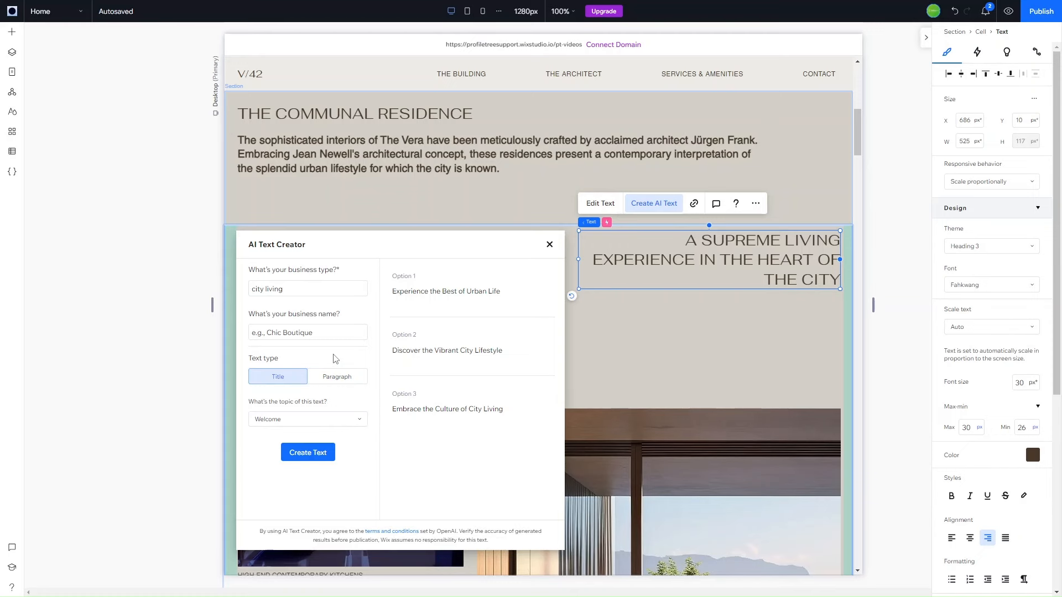
{"action": "mouse_move", "coordinate": [534, 363]}
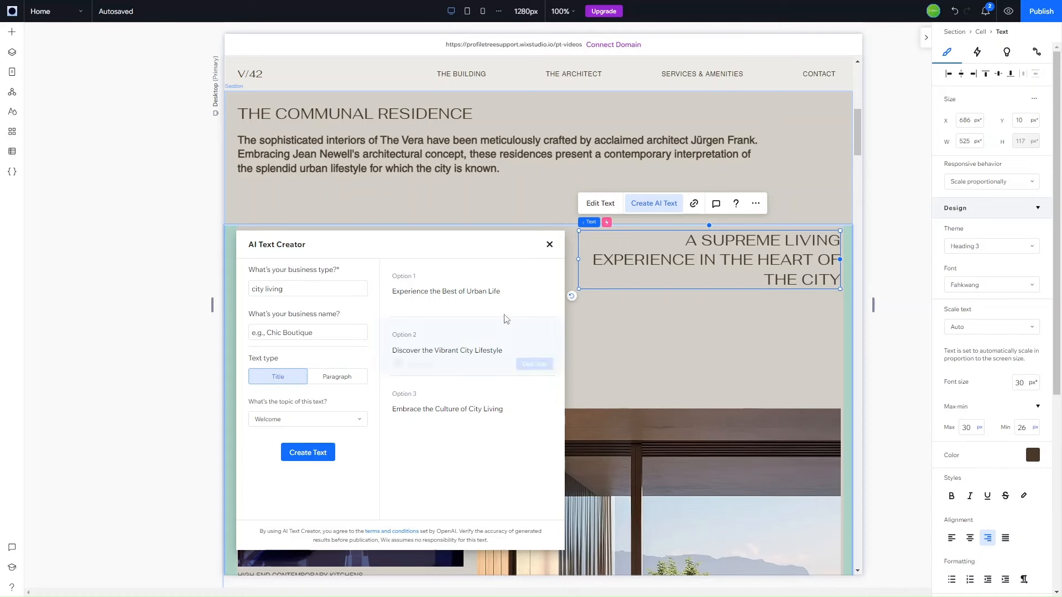
{"action": "left_click", "coordinate": [537, 364]}
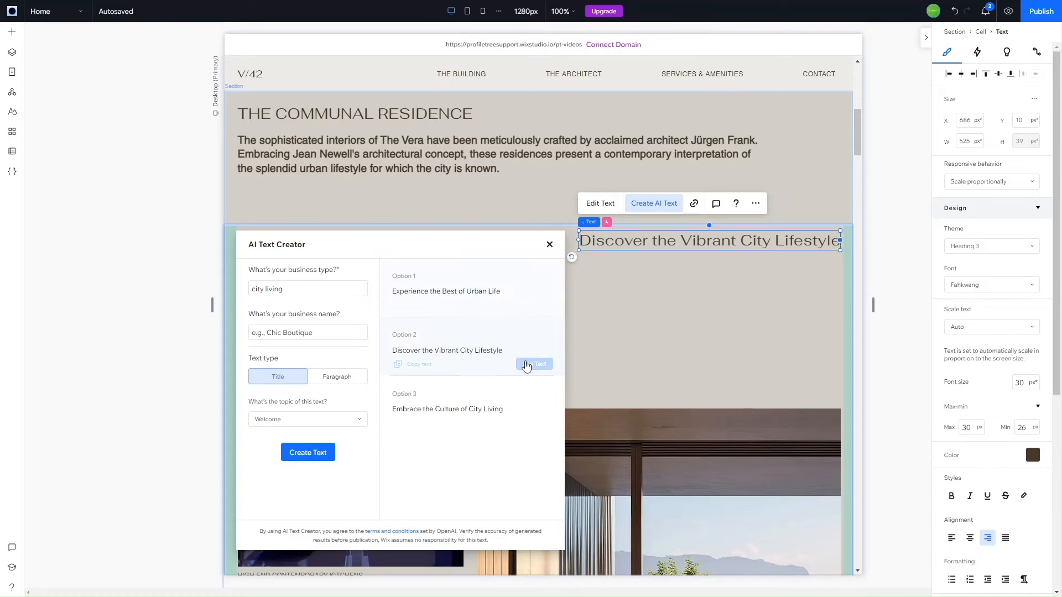
{"action": "left_click", "coordinate": [550, 247]}
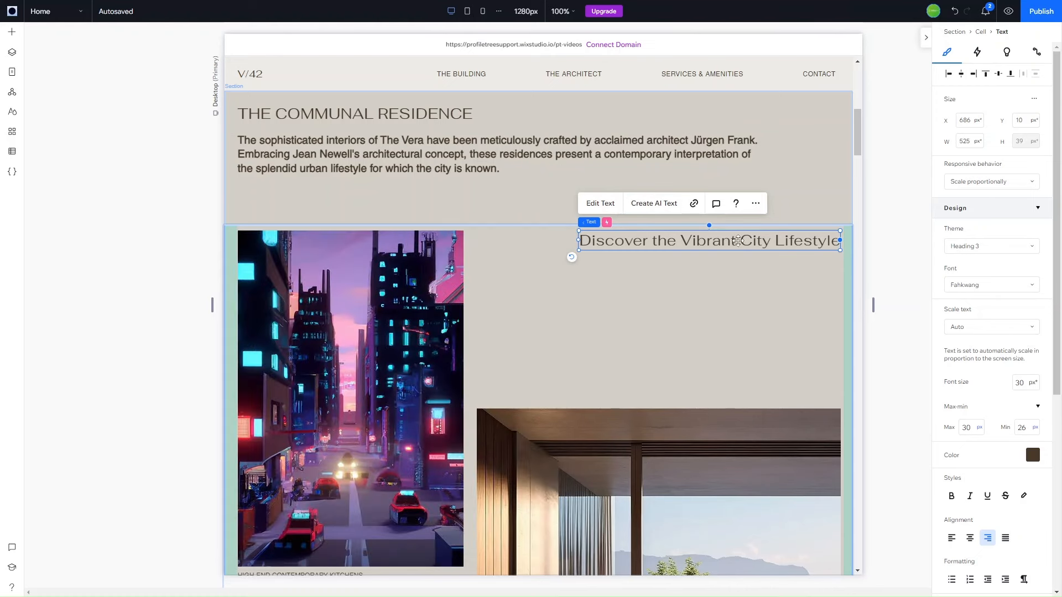
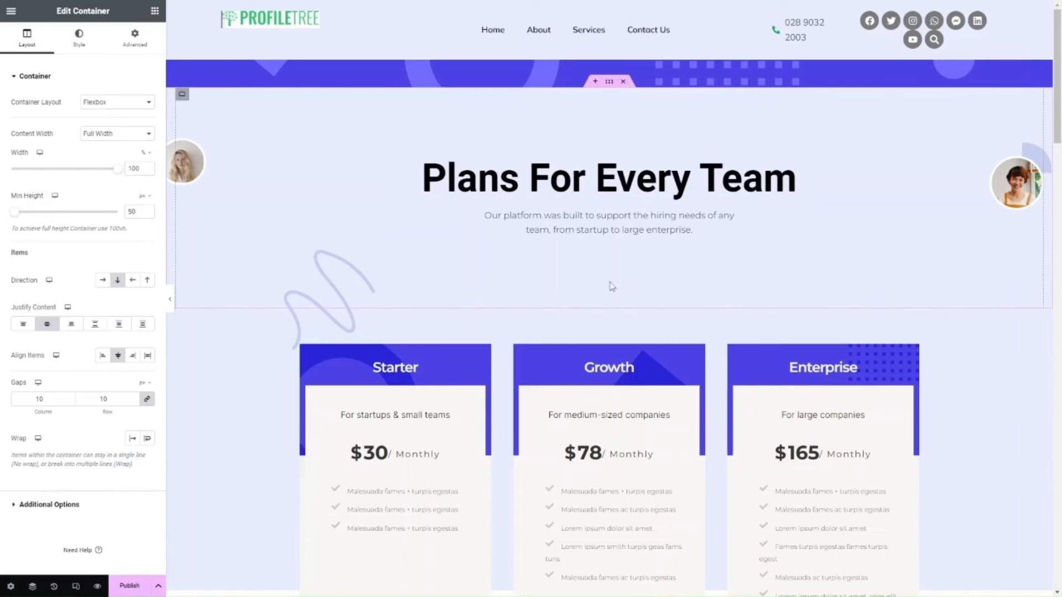
Open the AI code assistant for the custom CSS of the "Common Questions" heading.
{"action": "scroll", "coordinate": [463, 415], "scroll_direction": "down", "scroll_amount": 10}
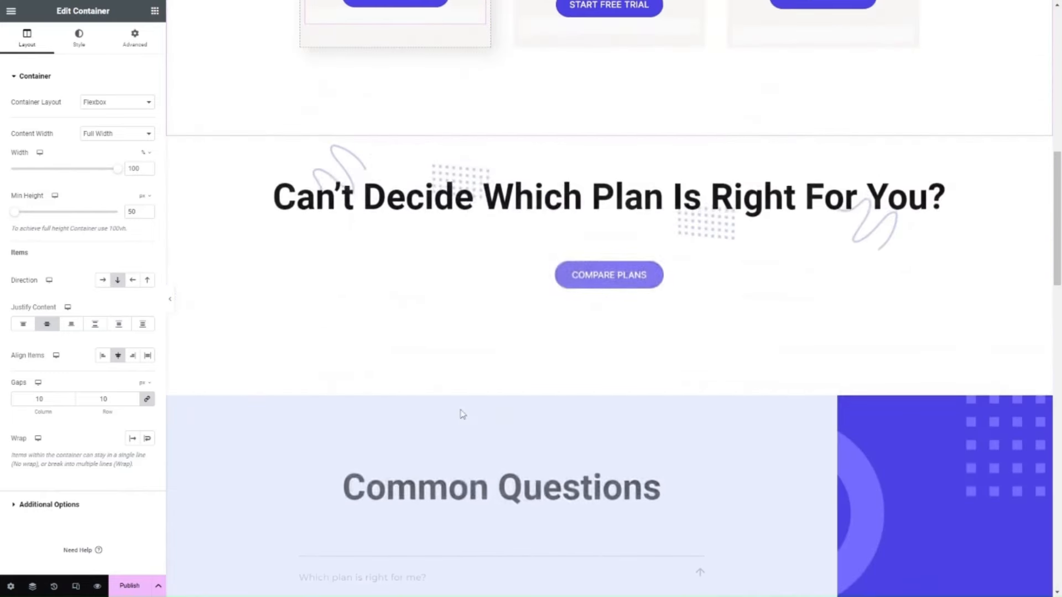
{"action": "scroll", "coordinate": [462, 415], "scroll_direction": "down", "scroll_amount": 2}
{"action": "scroll", "coordinate": [463, 415], "scroll_direction": "down", "scroll_amount": 2}
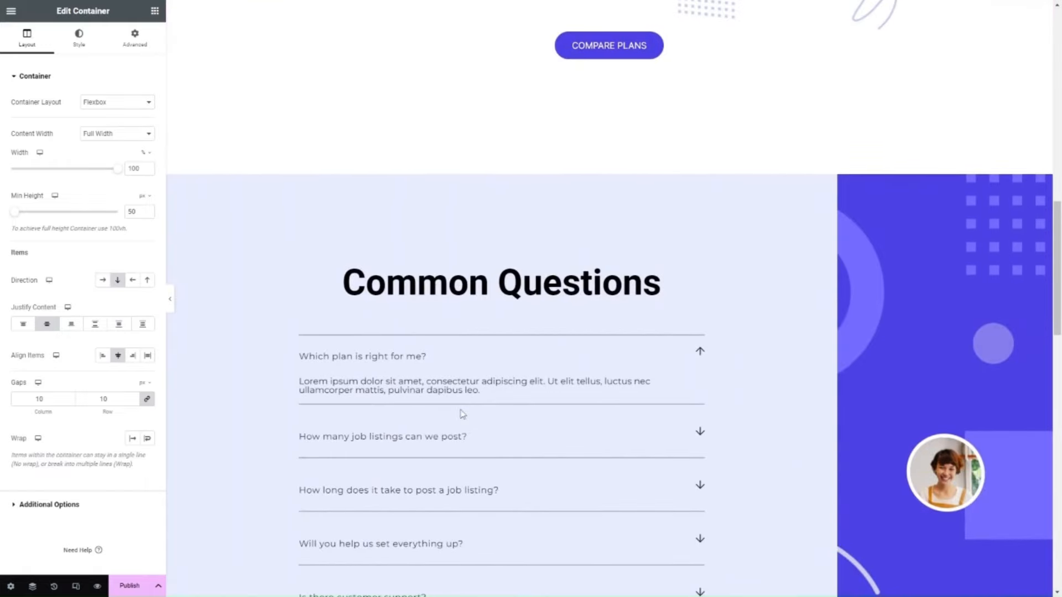
{"action": "left_click", "coordinate": [507, 298]}
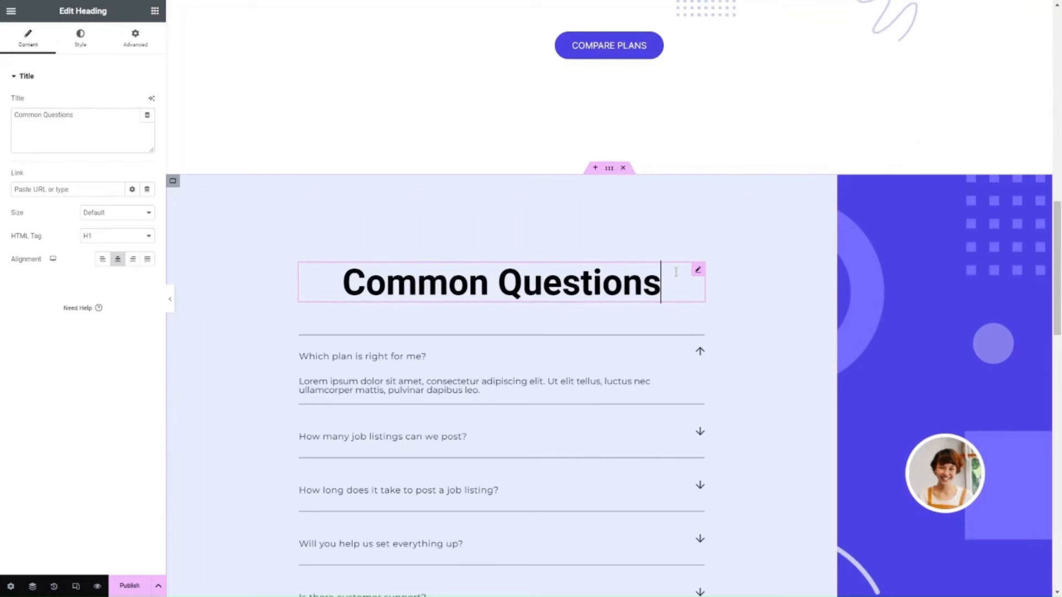
{"action": "left_click", "coordinate": [137, 39]}
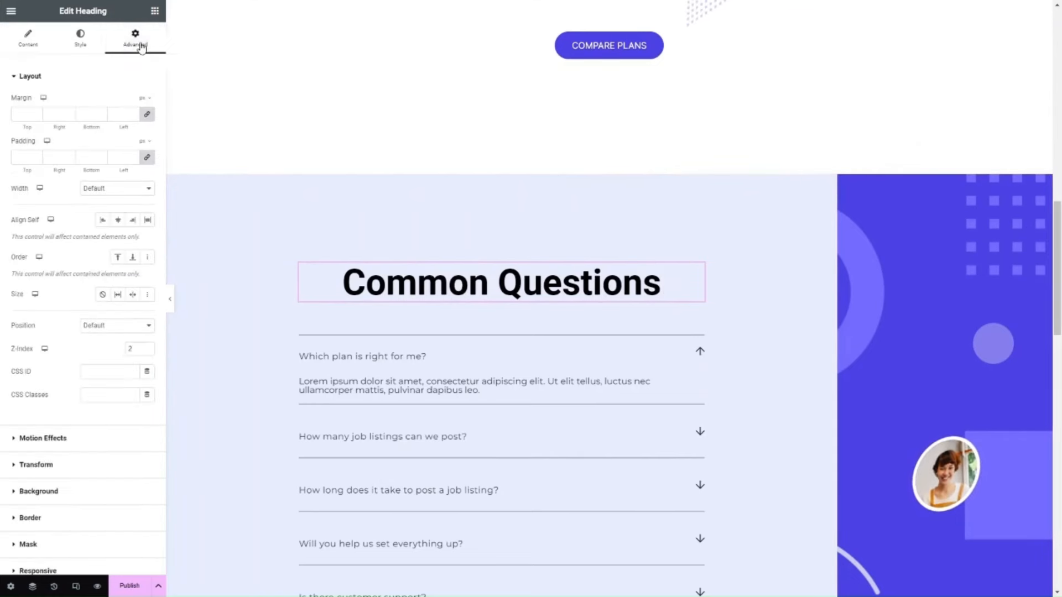
{"action": "scroll", "coordinate": [97, 420], "scroll_direction": "down", "scroll_amount": 3}
{"action": "left_click", "coordinate": [59, 503]}
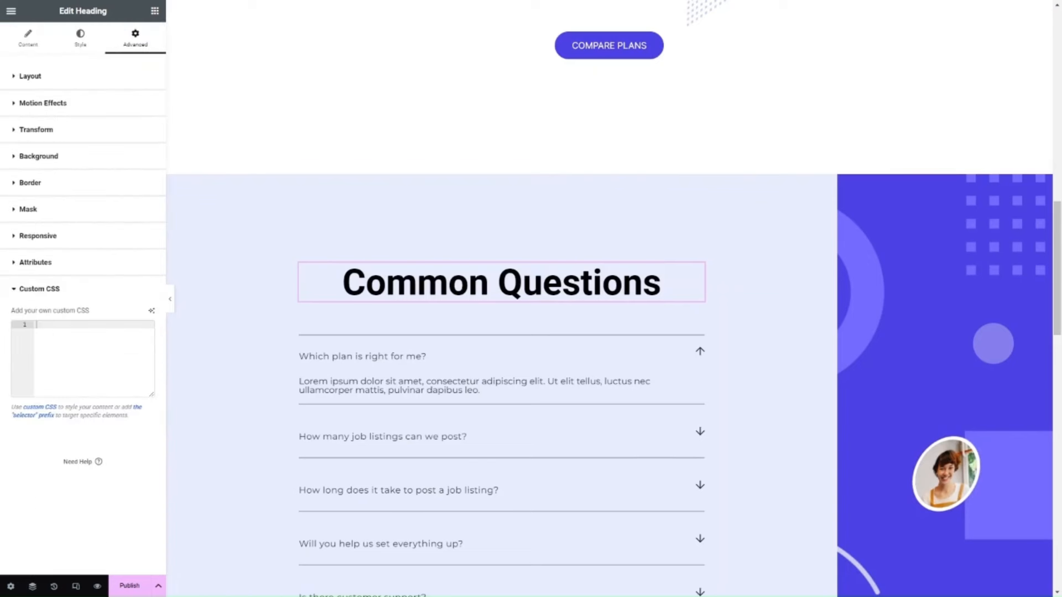
{"action": "left_click", "coordinate": [152, 313]}
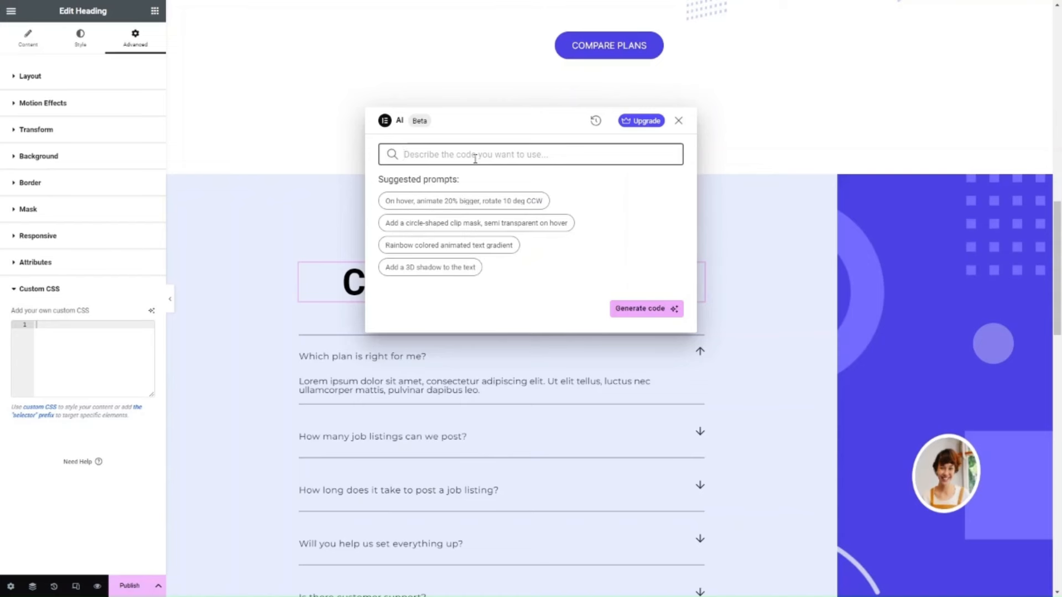
Generate CSS from the prompt "Add 3d Shadow to text" and insert it into the heading's custom CSS.
{"action": "type", "text": "Add"}
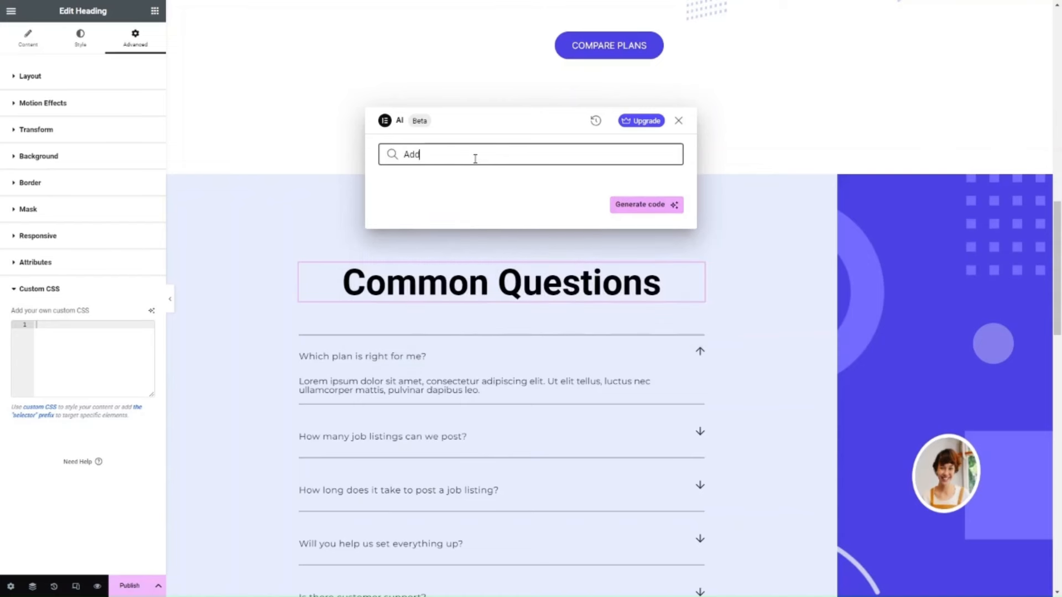
{"action": "type", "text": " 3d Shadow to text"}
{"action": "left_click", "coordinate": [647, 207]}
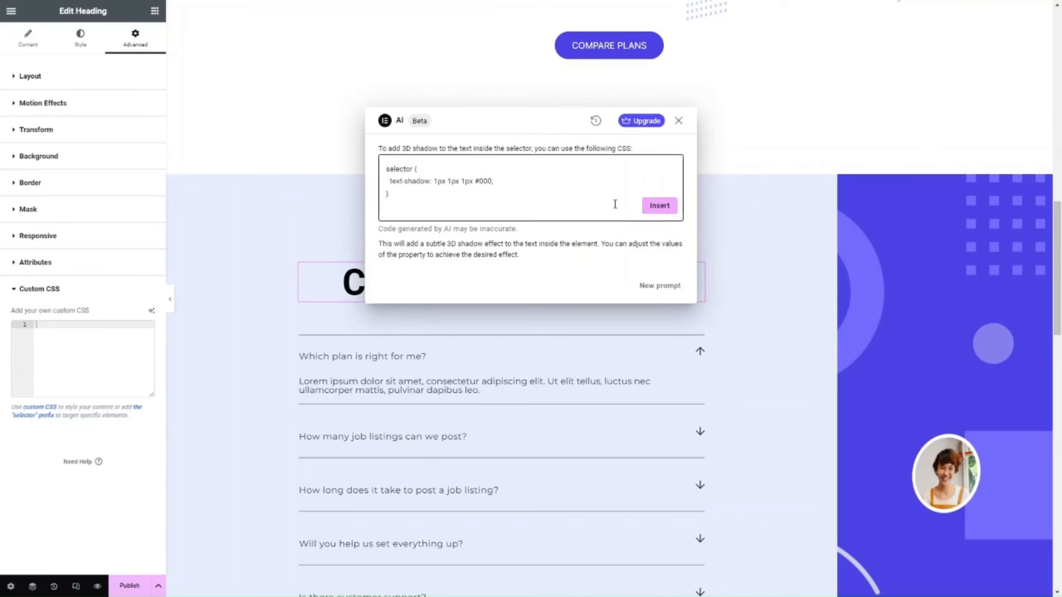
{"action": "left_click", "coordinate": [659, 206]}
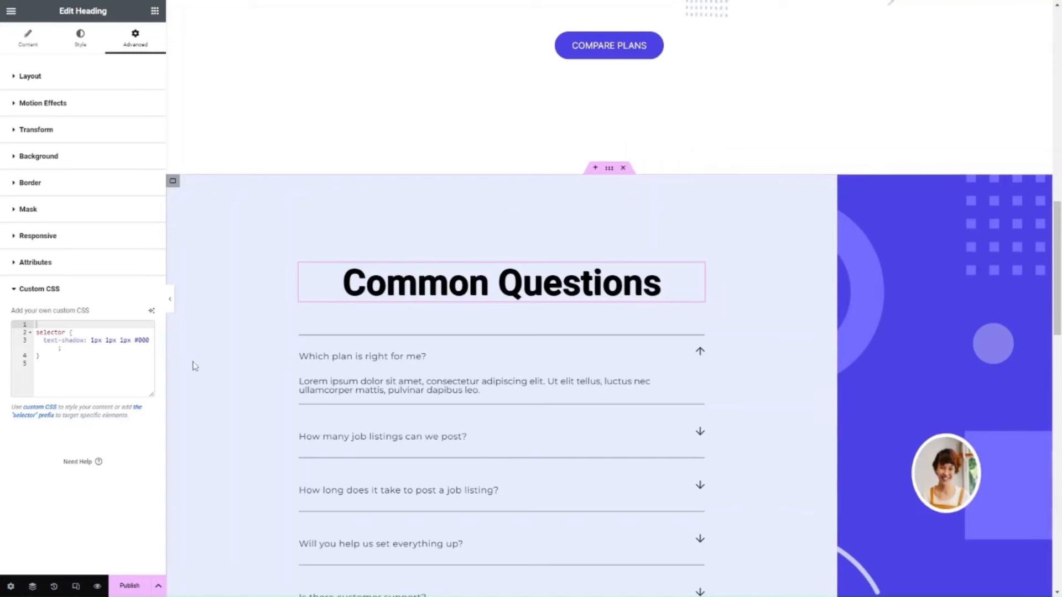
Clear the generated text-shadow rule from the "Common Questions" heading's custom CSS.
{"action": "key", "text": "ctrl+a"}
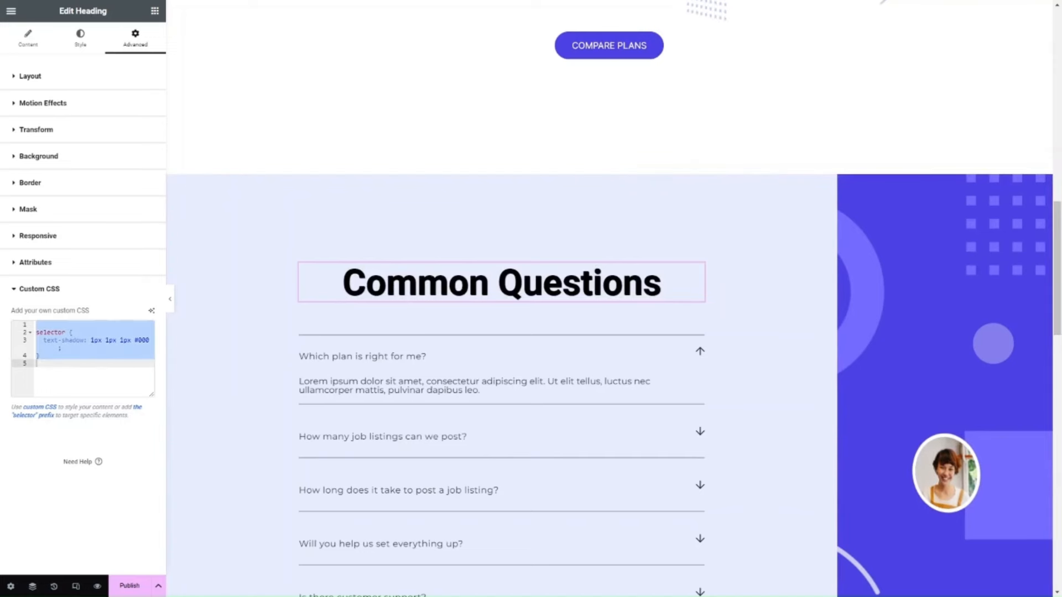
{"action": "left_click", "coordinate": [74, 350]}
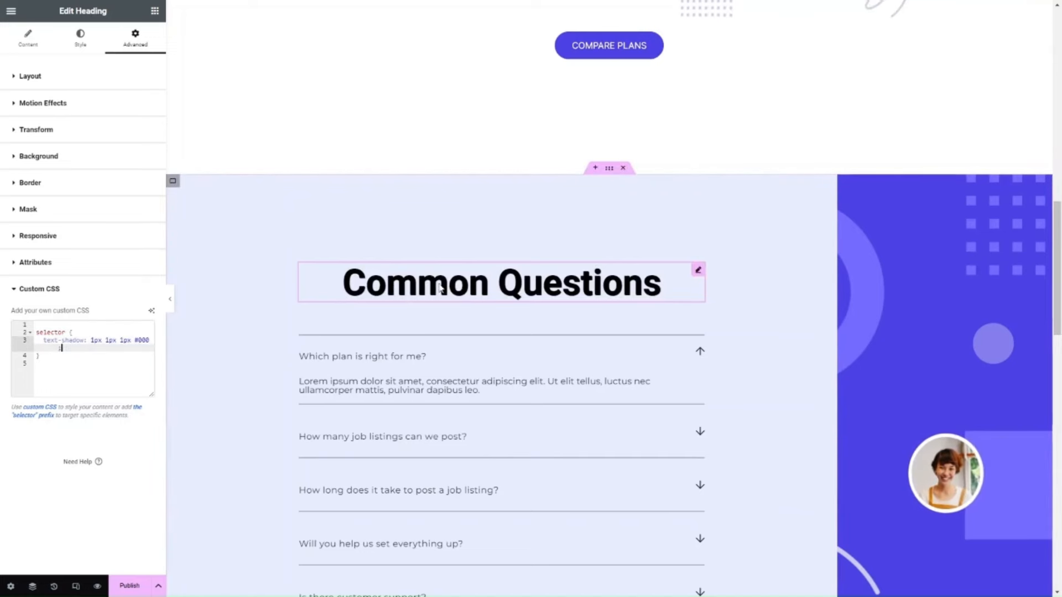
{"action": "left_click", "coordinate": [99, 357]}
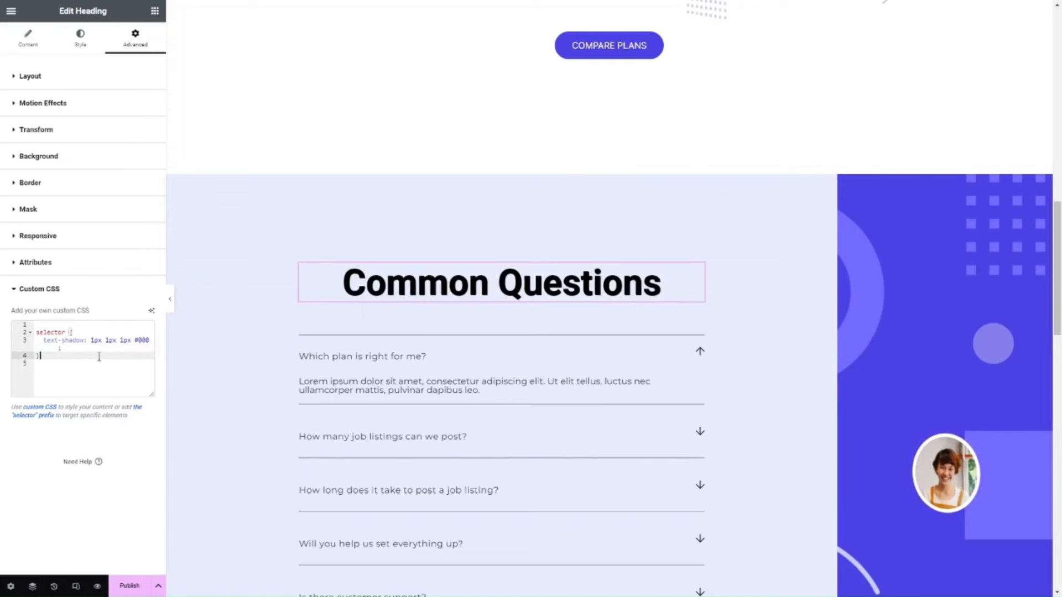
{"action": "key", "text": "ctrl+a"}
{"action": "key", "text": "BackSpace"}
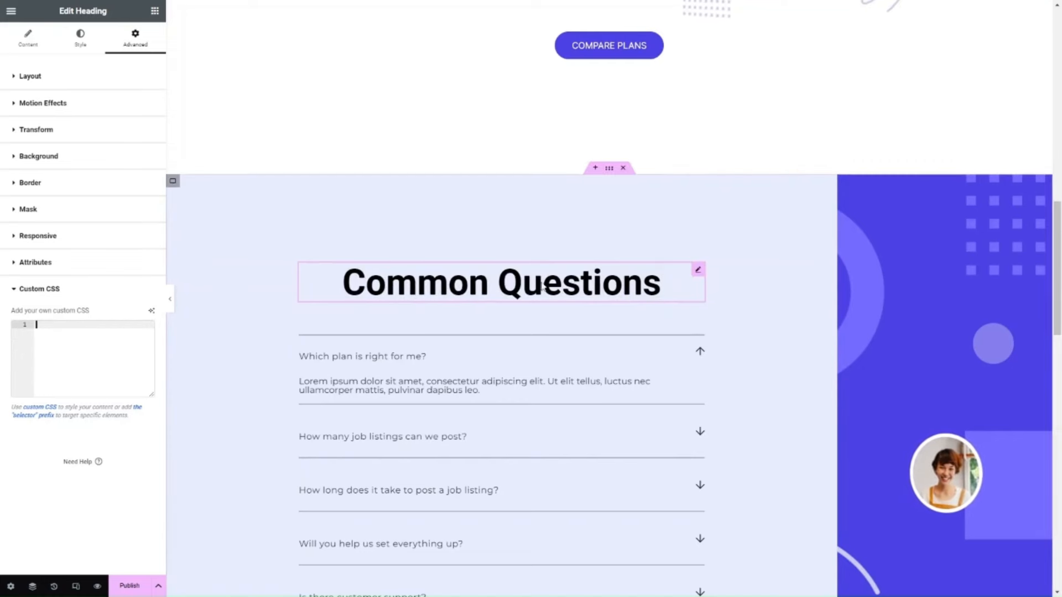
Fill the heading's custom CSS with an .elementor-heading-title rule setting text-shadow to 2px 2px 3px #555.
{"action": "key", "text": "ctrl+v"}
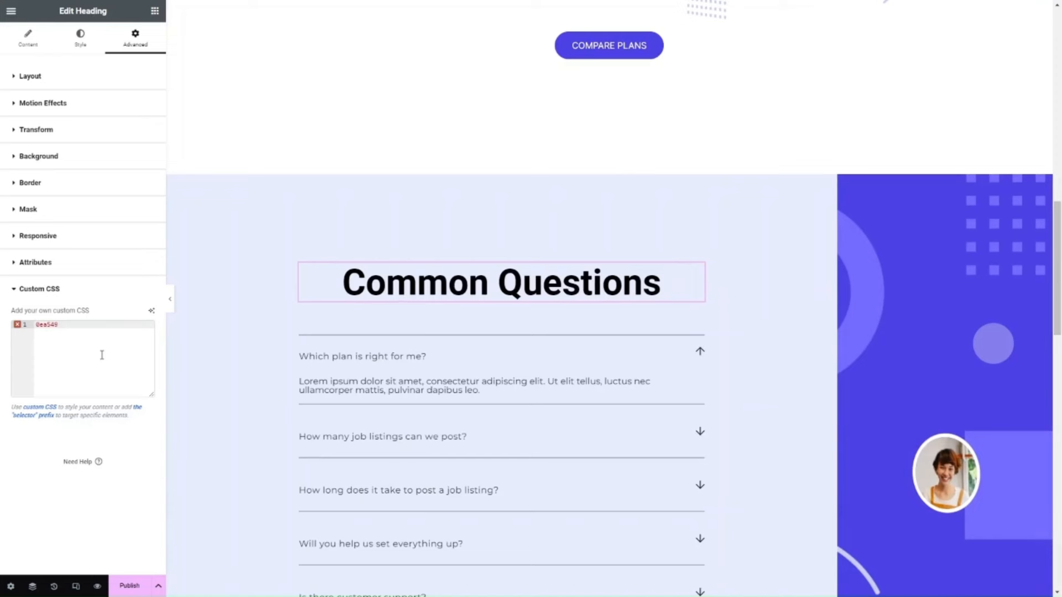
{"action": "key", "text": "ctrl+z"}
{"action": "type", "text": "8ea549"}
{"action": "key", "text": "ctrl+z"}
{"action": "type", "text": "y"}
{"action": "key", "text": "BackSpace"}
{"action": "type", "text": "selector .elementor-widget-container .elementor-heading-title {     text-shadow: 2px 2px 3px #555; }"}
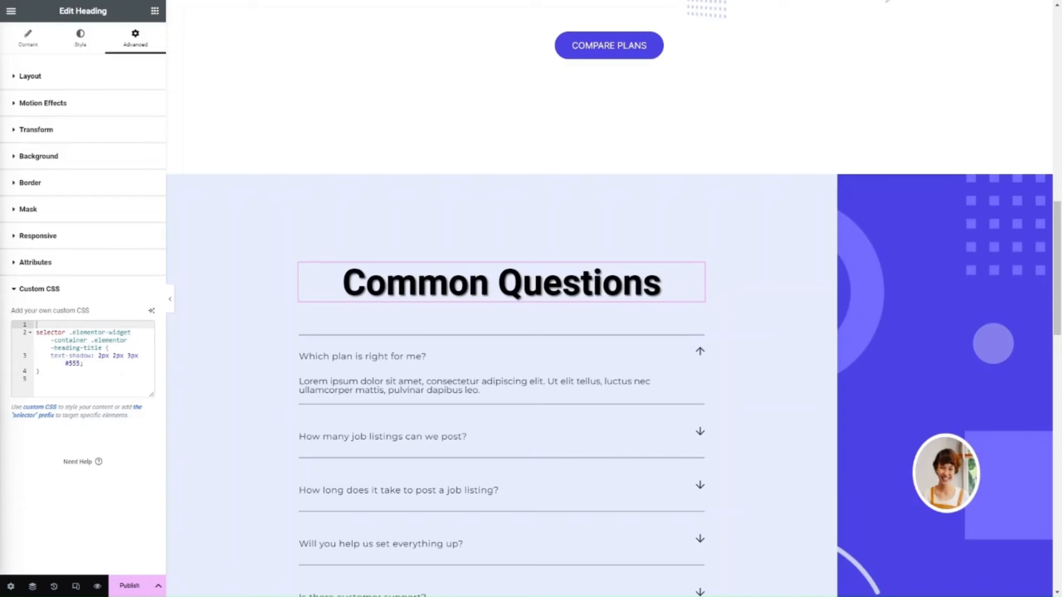
Open the AI code assistant for the custom CSS of the "Compare Plans" button.
{"action": "scroll", "coordinate": [273, 48], "scroll_direction": "up", "scroll_amount": 5}
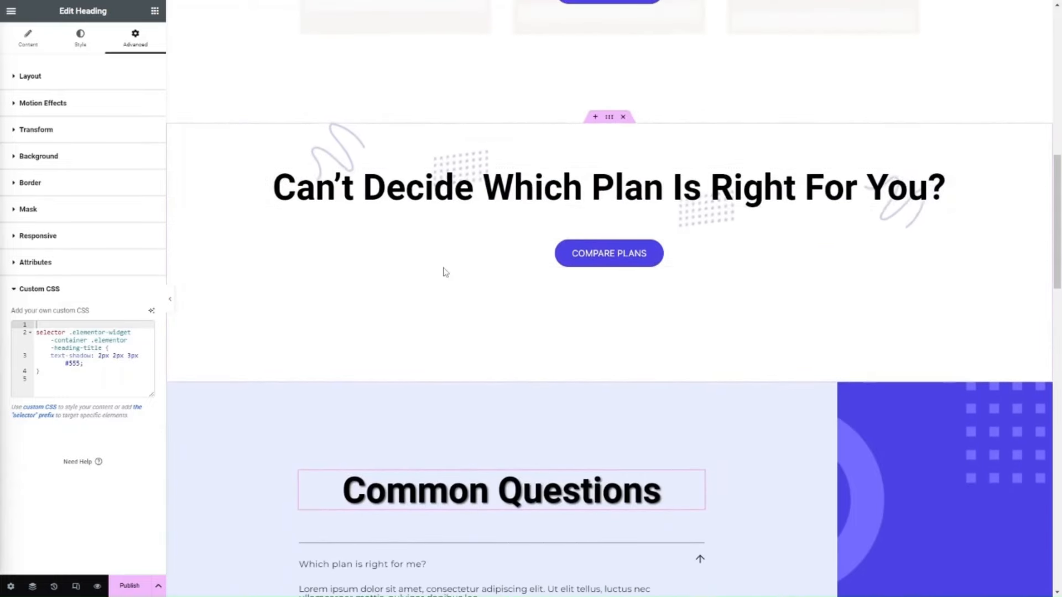
{"action": "left_click", "coordinate": [476, 256]}
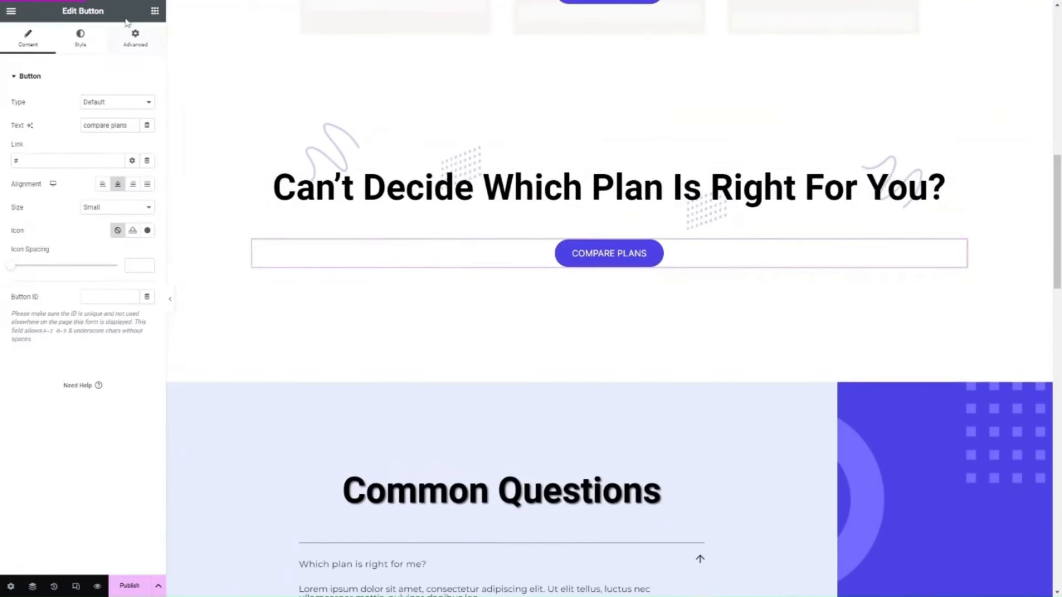
{"action": "left_click", "coordinate": [130, 45]}
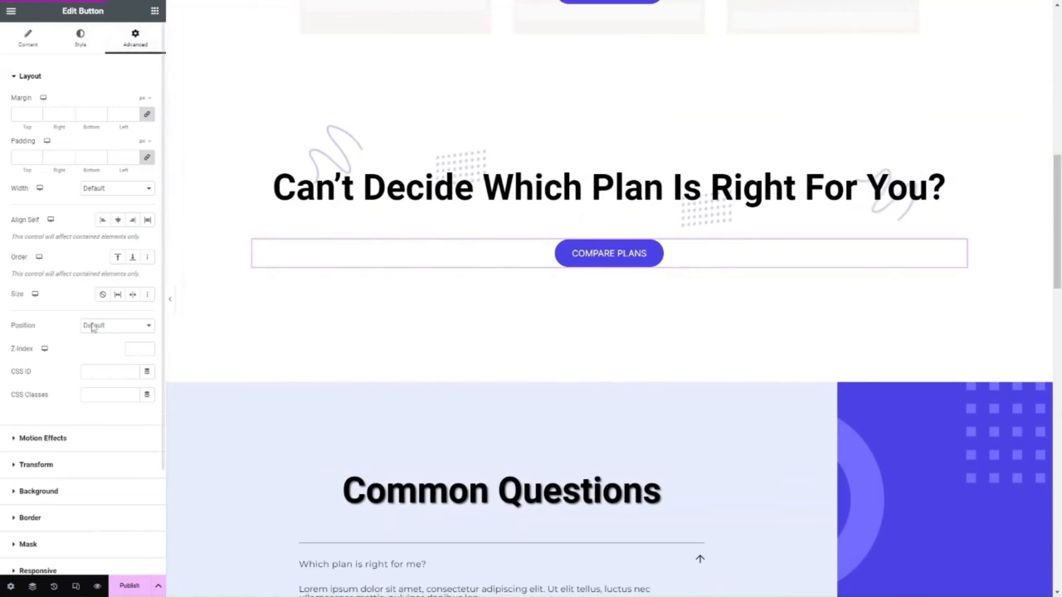
{"action": "scroll", "coordinate": [93, 327], "scroll_direction": "down", "scroll_amount": 3}
{"action": "left_click", "coordinate": [70, 494]}
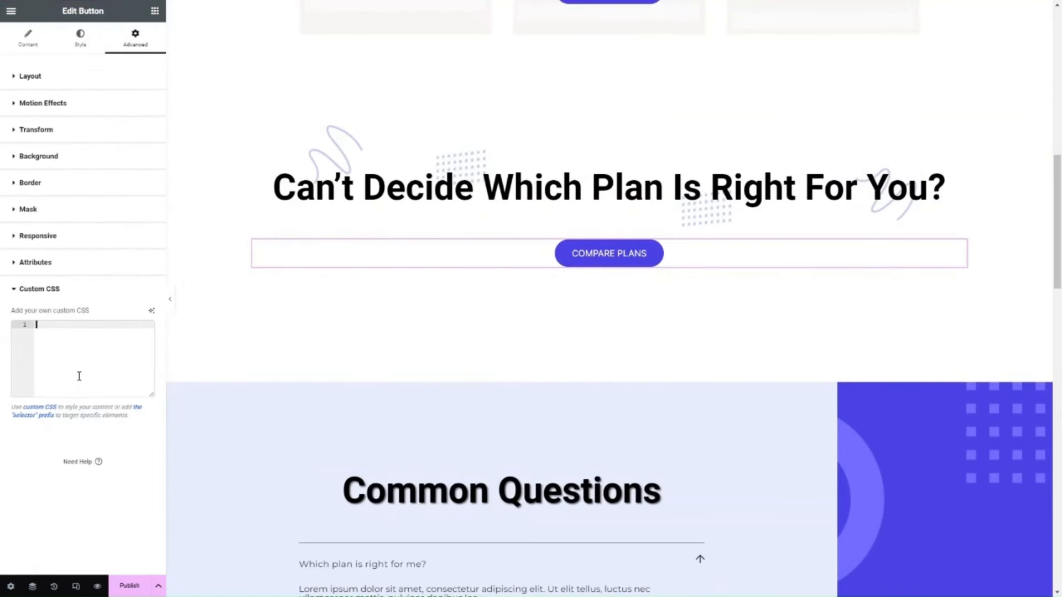
{"action": "left_click", "coordinate": [152, 310]}
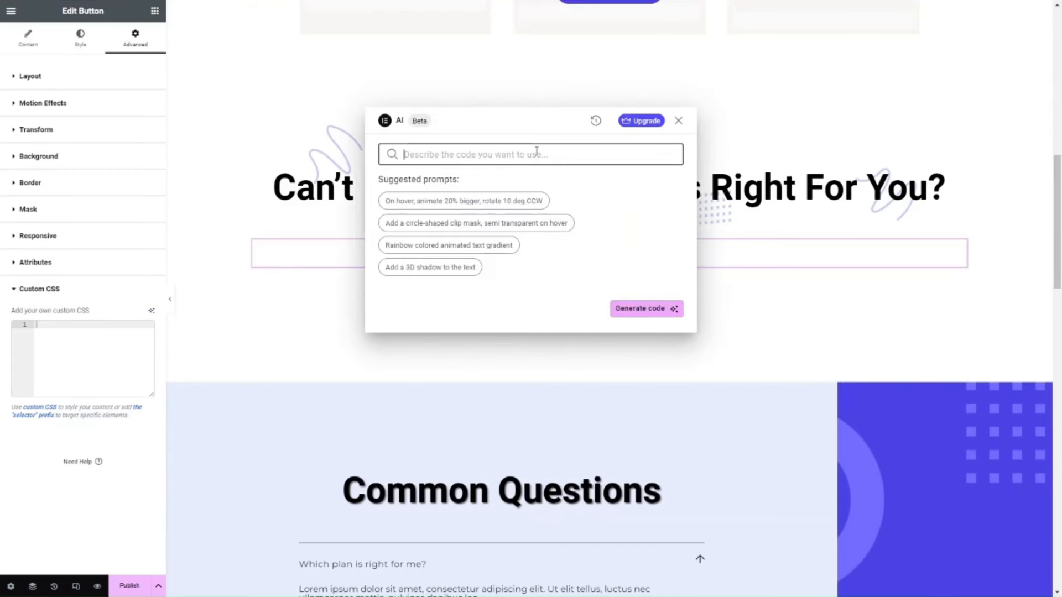
Generate CSS from the prompt "add a drop shadow to the button" and insert it into the button's custom CSS.
{"action": "type", "text": "ad"}
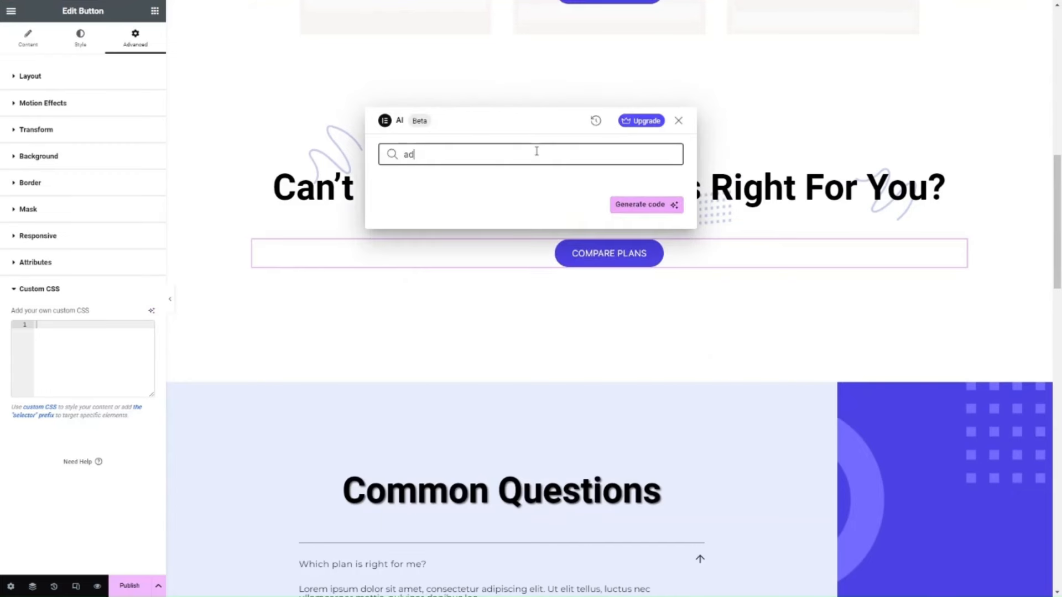
{"action": "type", "text": "d a drop shadow to the button"}
{"action": "key", "text": "Return"}
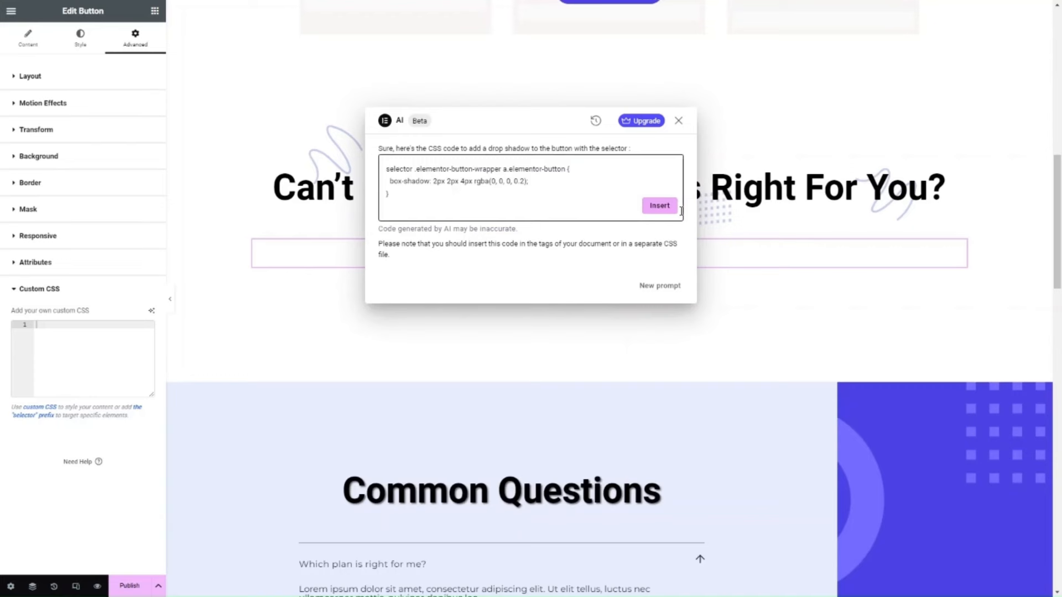
{"action": "left_click", "coordinate": [661, 206]}
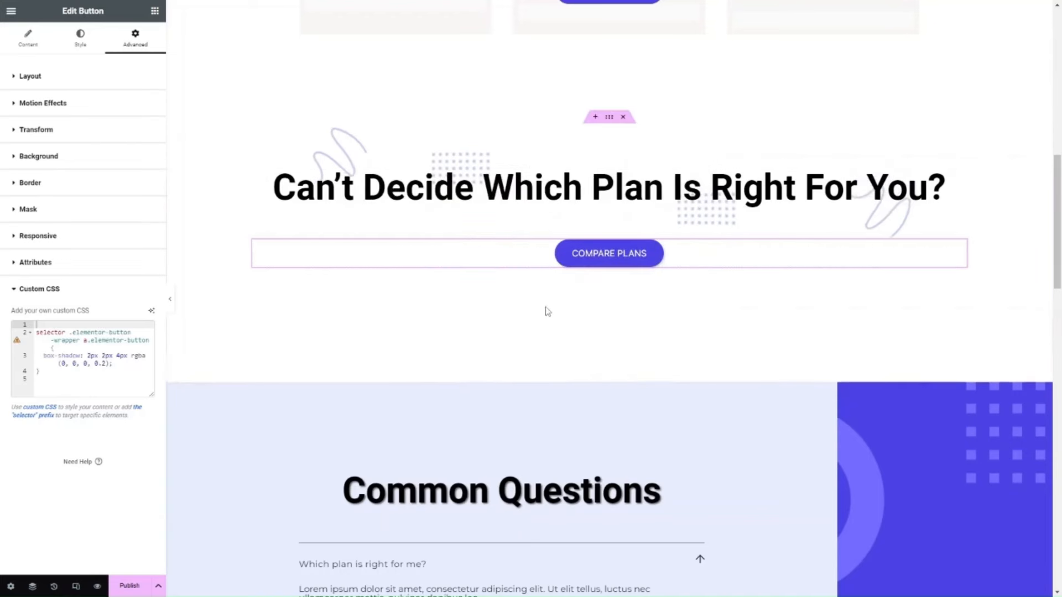
Cut the button's box-shadow rule and paste it back to compare the button with and without the shadow.
{"action": "left_click", "coordinate": [107, 369]}
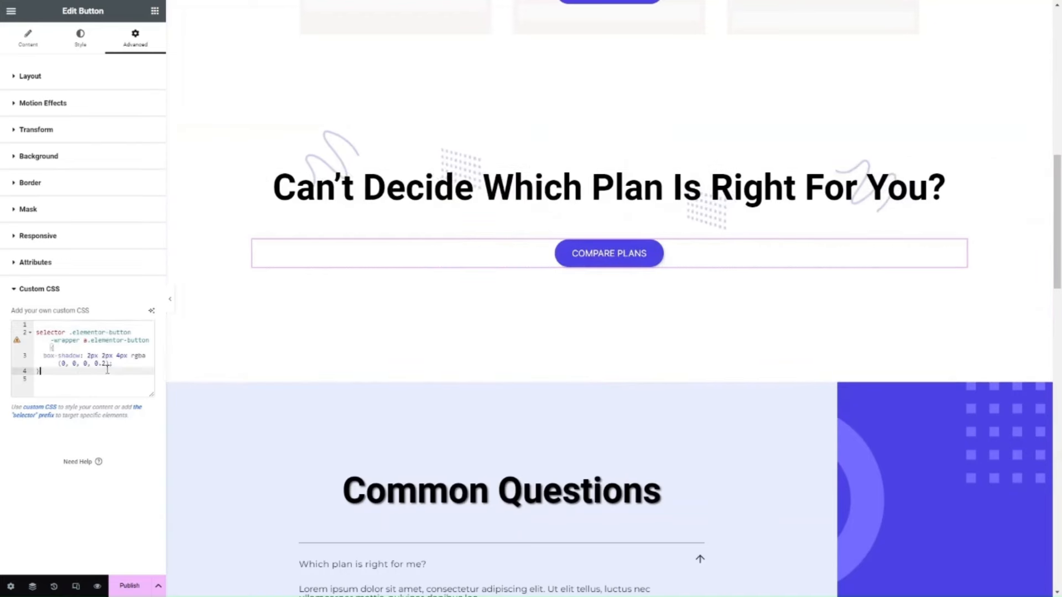
{"action": "key", "text": "ctrl+a"}
{"action": "key", "text": "ctrl+x"}
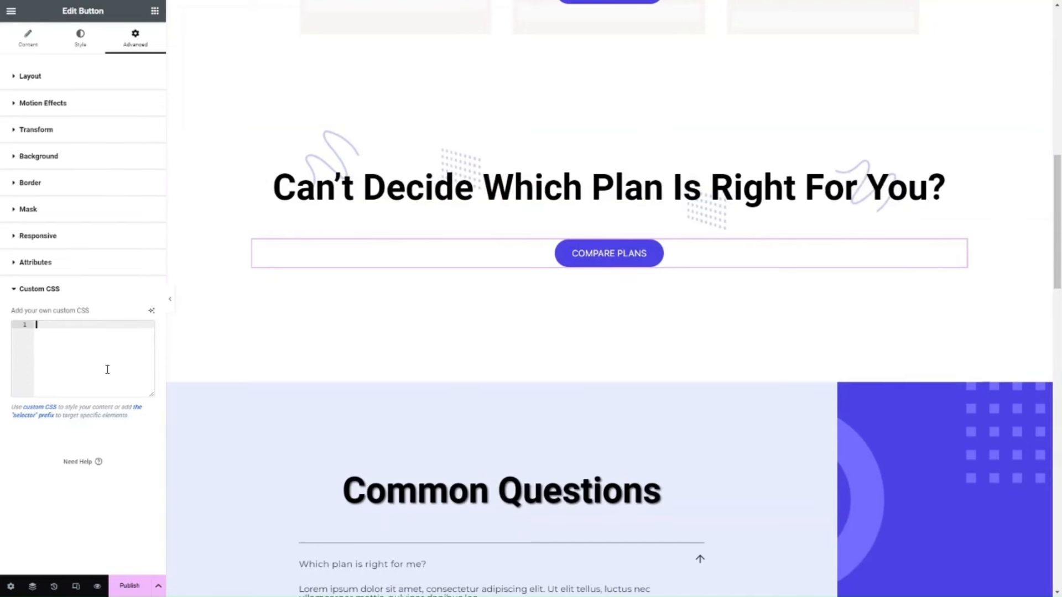
{"action": "key", "text": "ctrl+v"}
Look over the page from the "Plans For Every Team" section down to the common questions list.
{"action": "scroll", "coordinate": [412, 379], "scroll_direction": "down", "scroll_amount": 1}
{"action": "scroll", "coordinate": [412, 380], "scroll_direction": "down", "scroll_amount": 4}
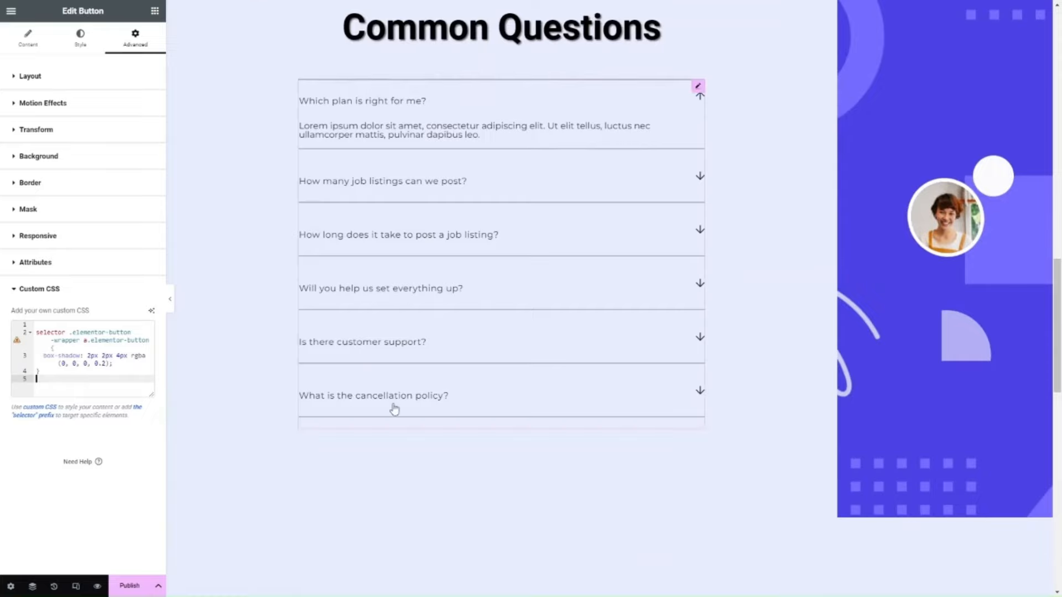
{"action": "scroll", "coordinate": [469, 466], "scroll_direction": "down", "scroll_amount": 8}
{"action": "scroll", "coordinate": [470, 467], "scroll_direction": "up", "scroll_amount": 13}
{"action": "scroll", "coordinate": [469, 467], "scroll_direction": "up", "scroll_amount": 10}
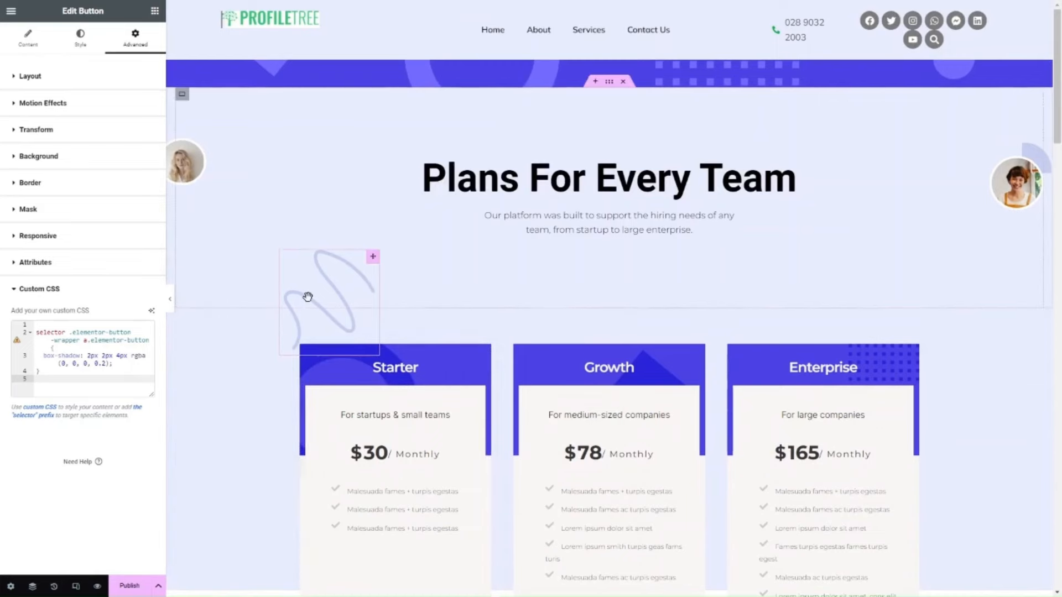
{"action": "scroll", "coordinate": [307, 297], "scroll_direction": "down", "scroll_amount": 12}
{"action": "scroll", "coordinate": [307, 297], "scroll_direction": "down", "scroll_amount": 1}
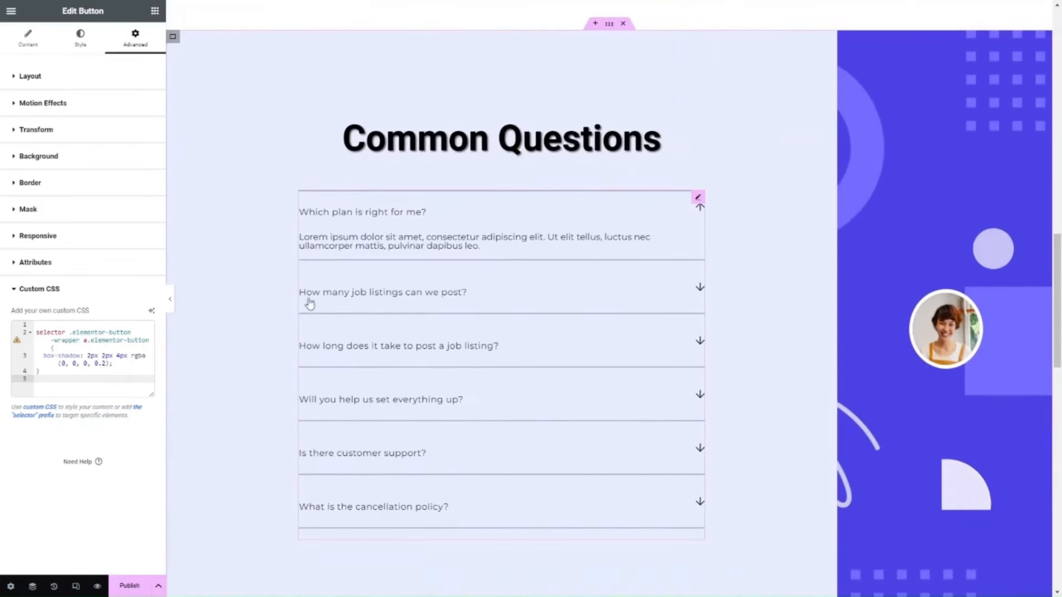
Check the AI code generation history from the "Common Questions" heading's custom CSS, and close the assistant.
{"action": "left_click", "coordinate": [482, 149]}
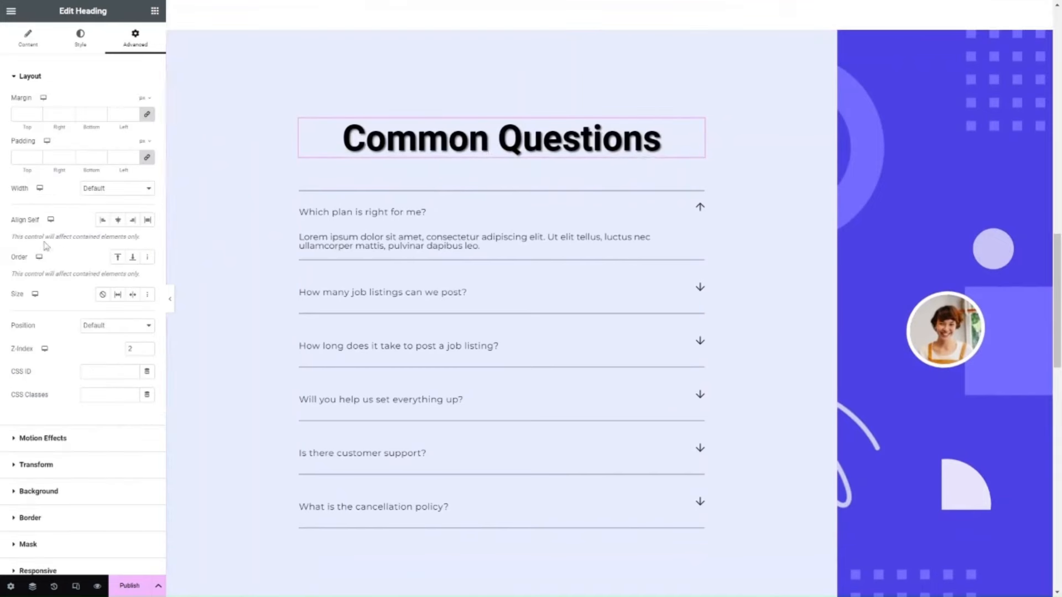
{"action": "scroll", "coordinate": [147, 475], "scroll_direction": "down", "scroll_amount": 3}
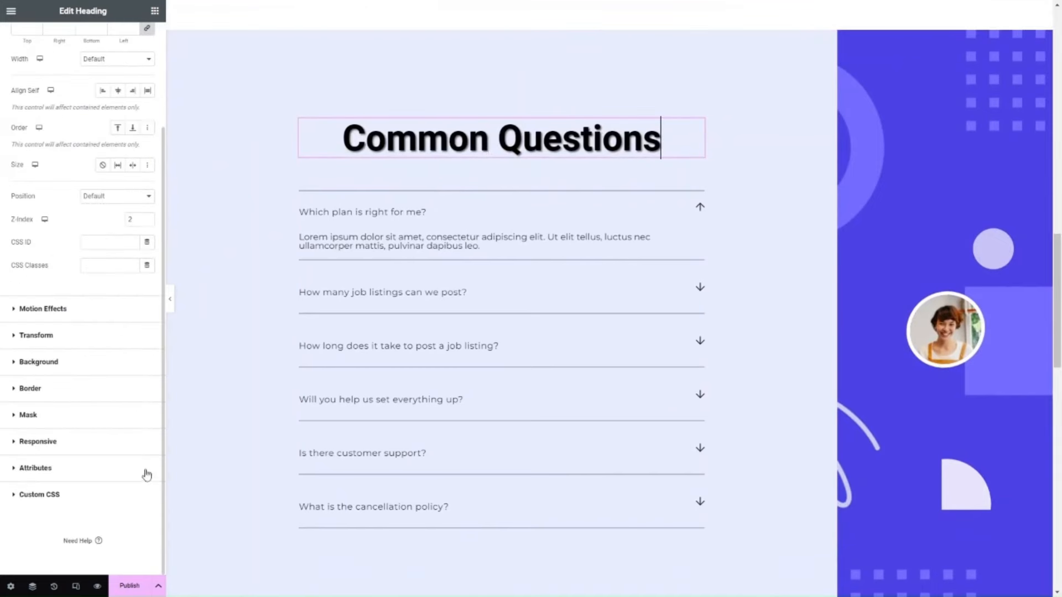
{"action": "left_click", "coordinate": [81, 498]}
{"action": "left_click", "coordinate": [151, 310]}
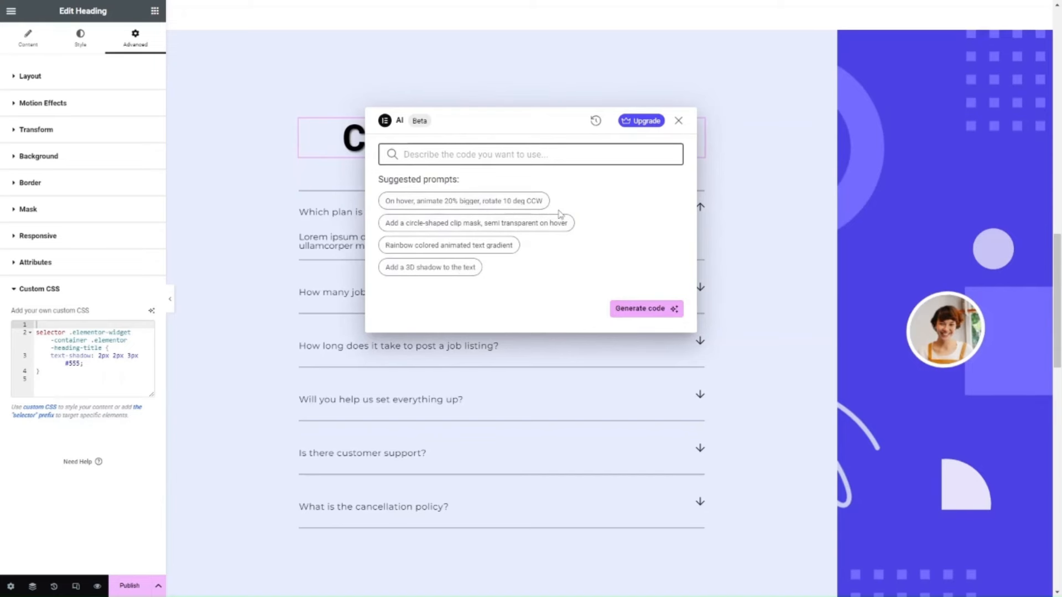
{"action": "left_click", "coordinate": [595, 122]}
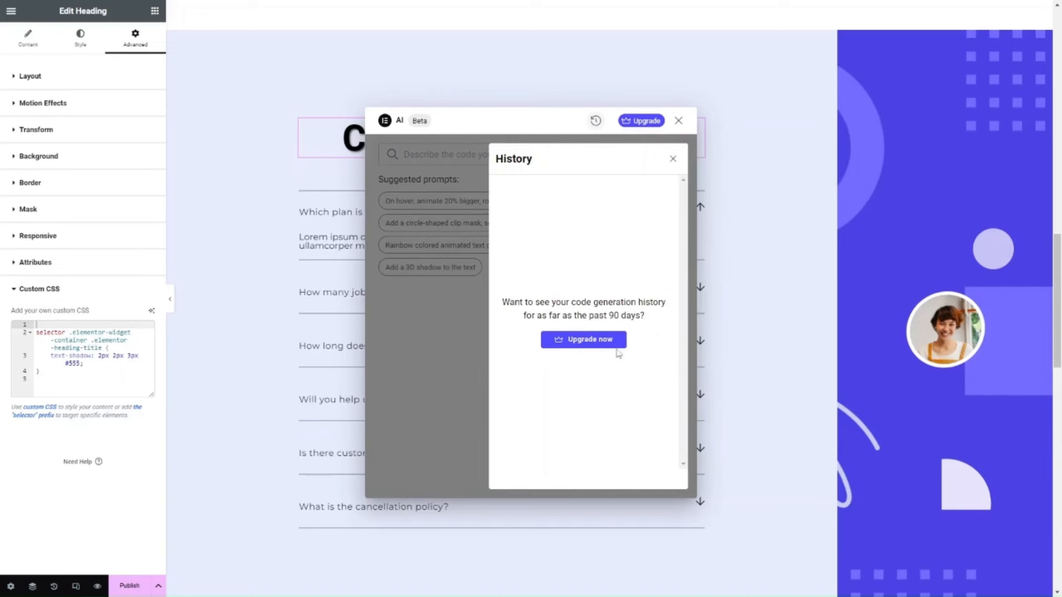
{"action": "left_click", "coordinate": [680, 123]}
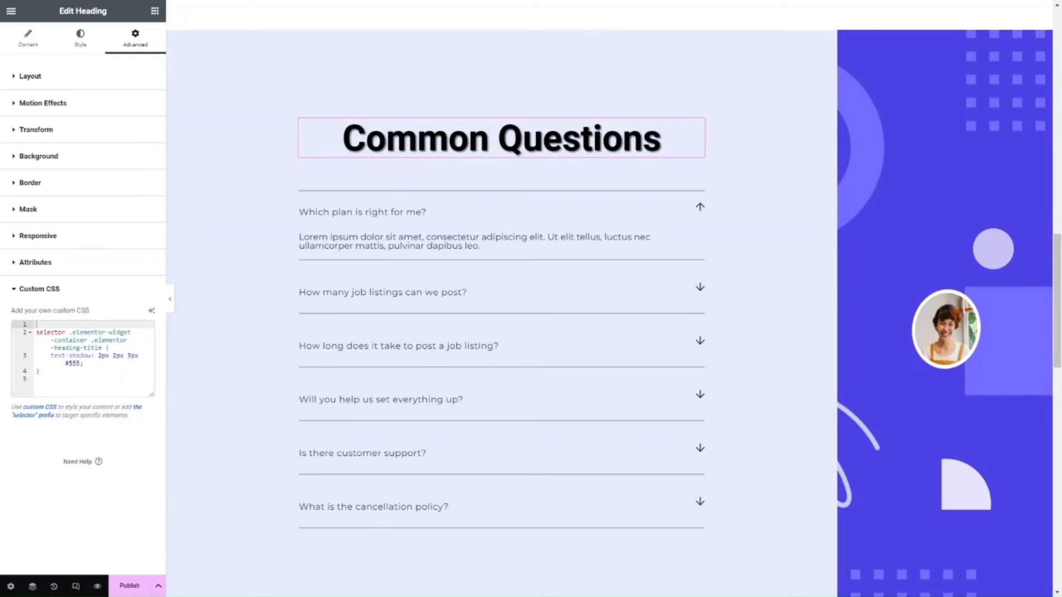
{"action": "scroll", "coordinate": [416, 293], "scroll_direction": "up", "scroll_amount": 3}
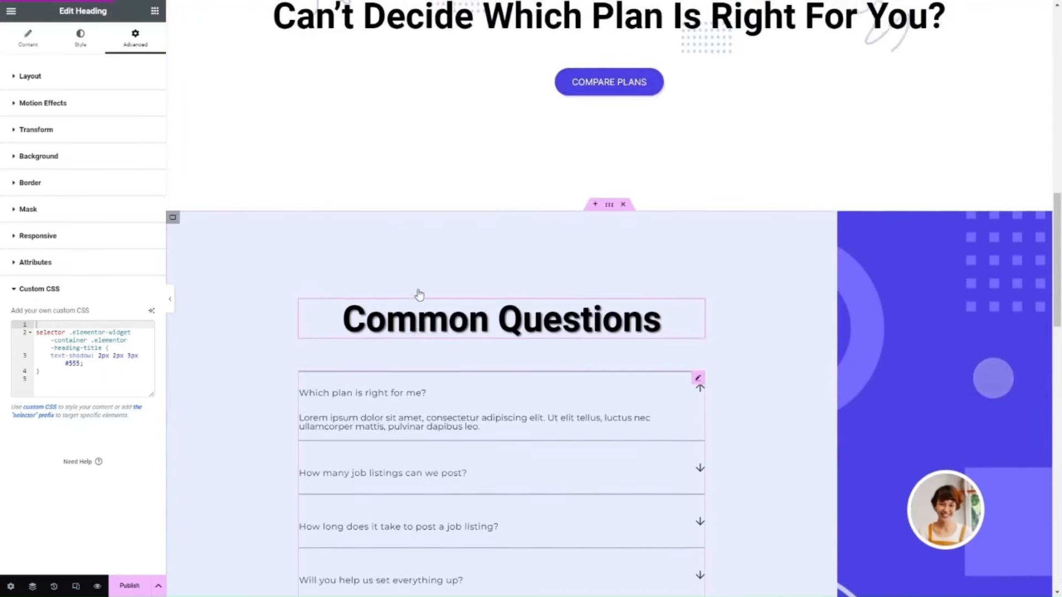
Open the AI text assistant for the title of the "Recruiters Love Our Platform" heading.
{"action": "scroll", "coordinate": [418, 293], "scroll_direction": "down", "scroll_amount": 1}
{"action": "left_click", "coordinate": [662, 239]}
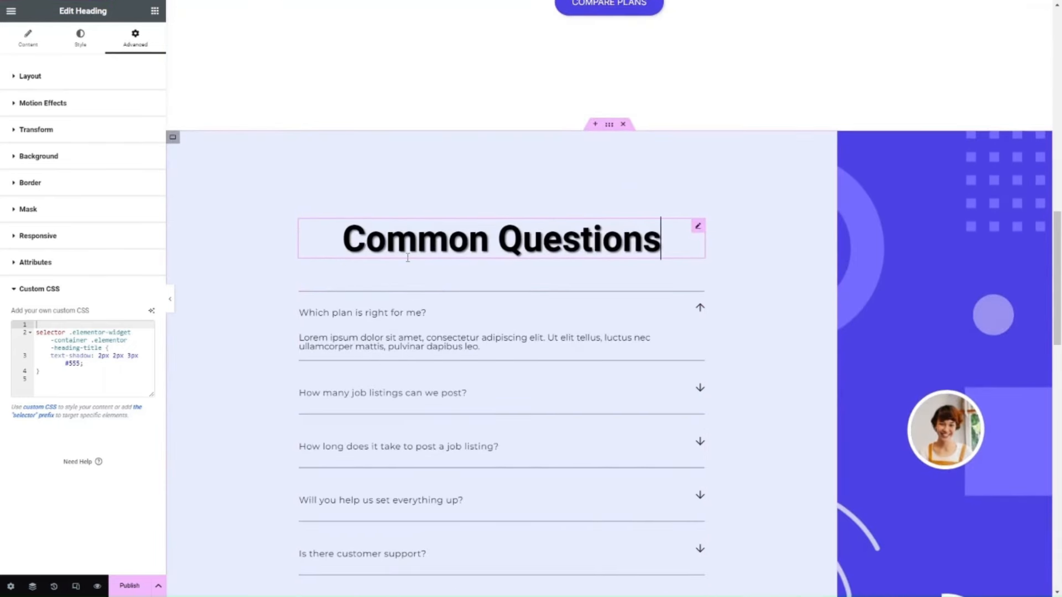
{"action": "scroll", "coordinate": [649, 251], "scroll_direction": "down", "scroll_amount": 1}
{"action": "scroll", "coordinate": [648, 251], "scroll_direction": "down", "scroll_amount": 8}
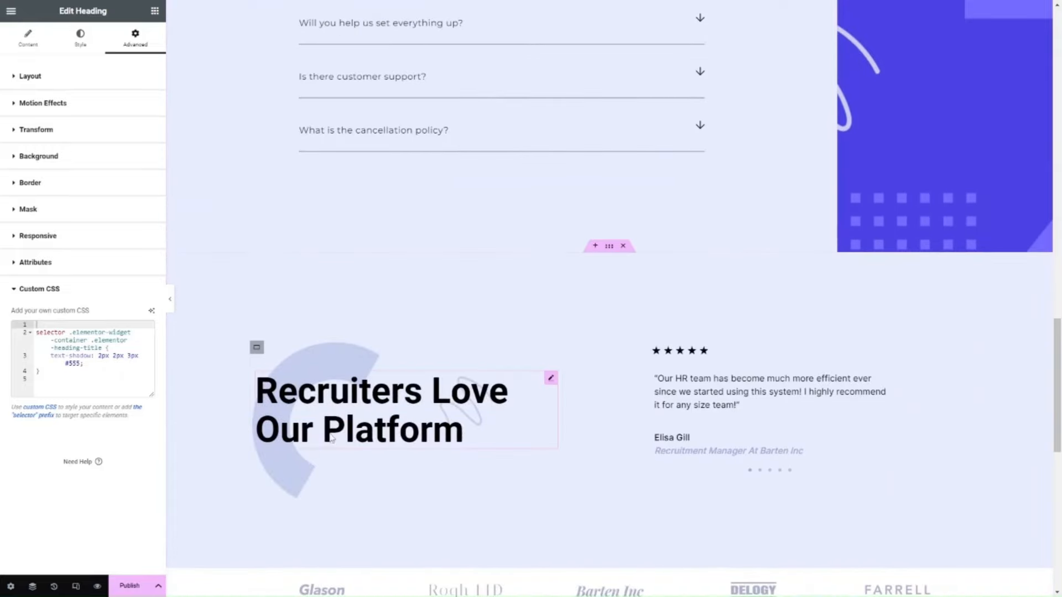
{"action": "left_click", "coordinate": [473, 430]}
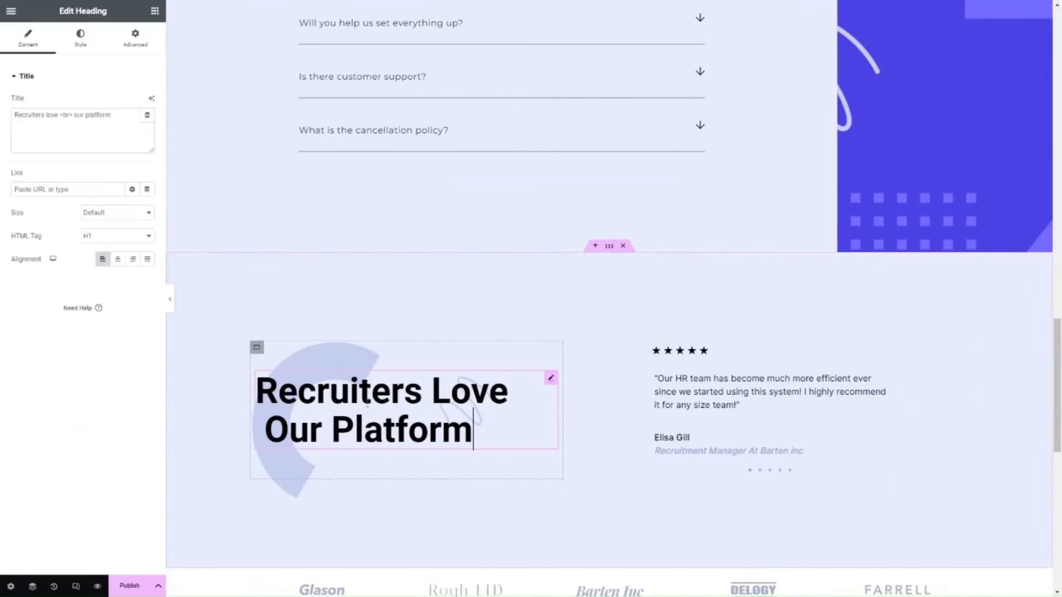
{"action": "left_click", "coordinate": [151, 101]}
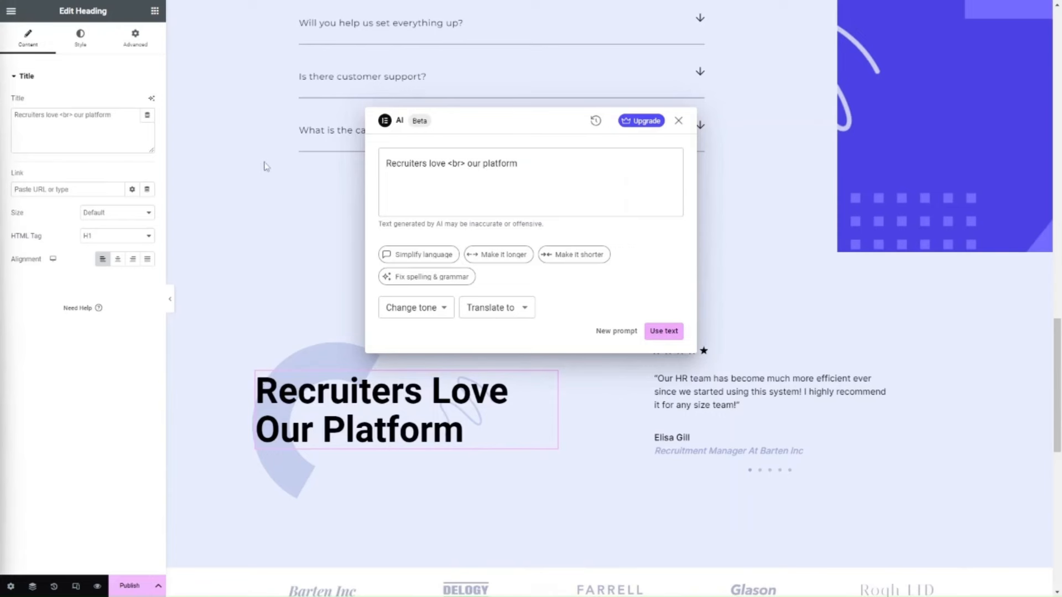
Generate a headline from the prompt "Generate a headline for a blog post about the benefits of using Elementor AI.".
{"action": "left_click", "coordinate": [512, 186]}
{"action": "key", "text": "ctrl+a"}
{"action": "key", "text": "ctrl+v"}
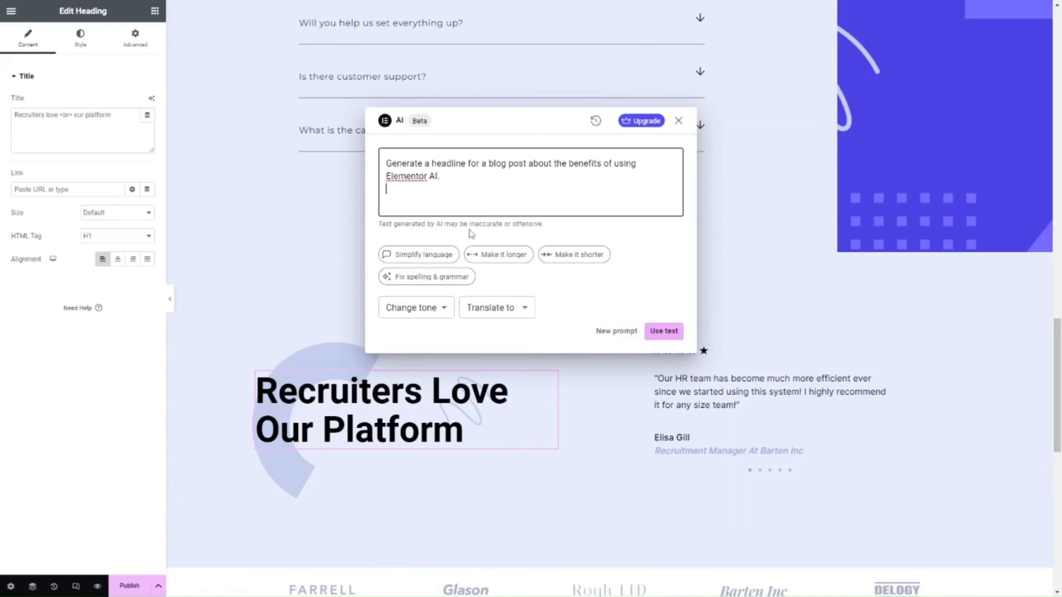
{"action": "left_click", "coordinate": [438, 309]}
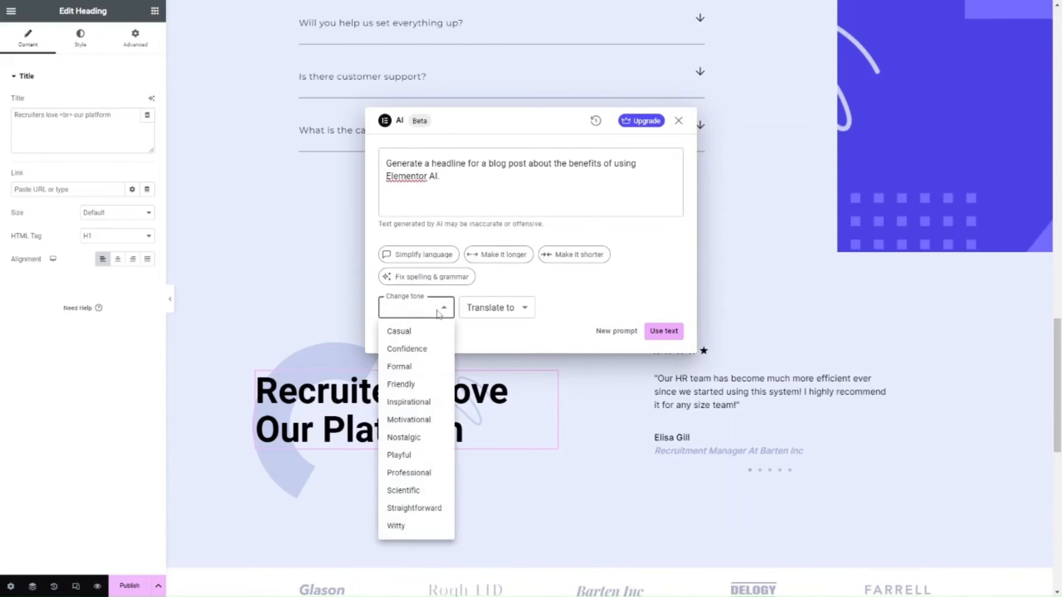
{"action": "left_click", "coordinate": [438, 311]}
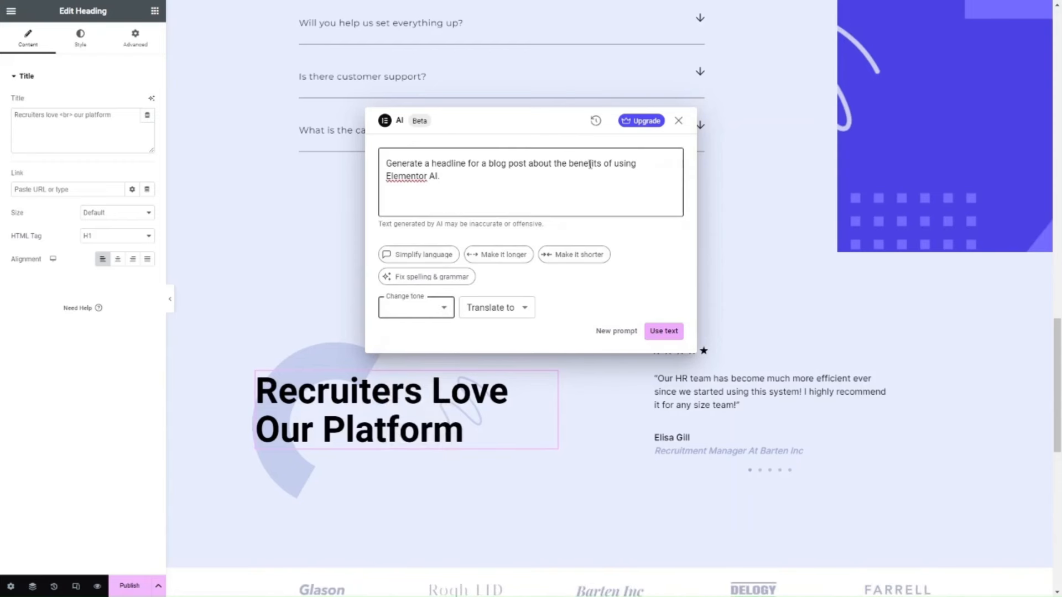
{"action": "left_click", "coordinate": [546, 175]}
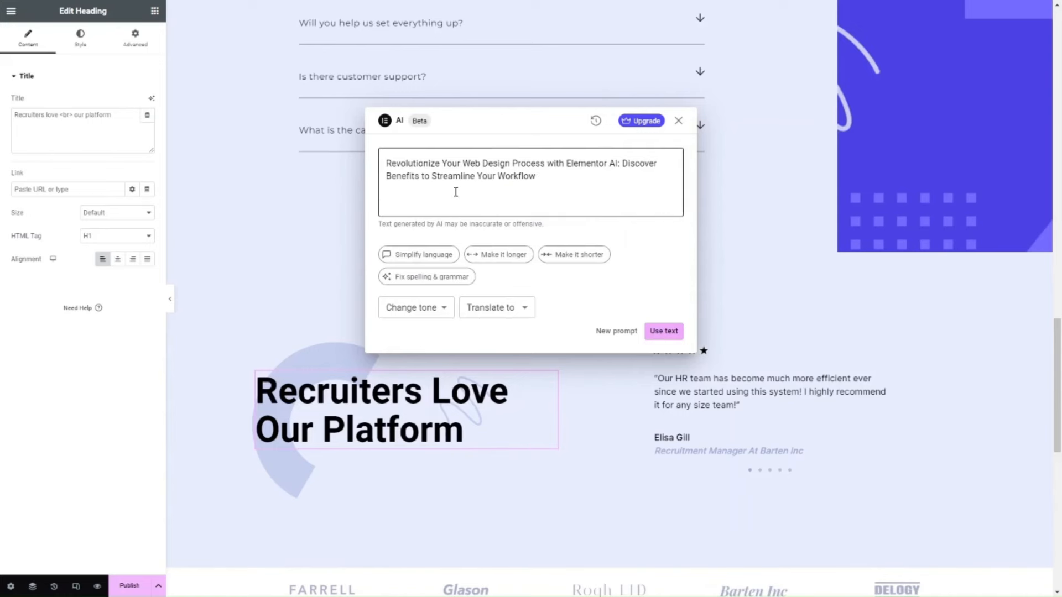
Have the AI shorten the generated headline, check the translation languages, and use the text as the heading's title.
{"action": "left_click", "coordinate": [441, 306]}
{"action": "left_click", "coordinate": [441, 306]}
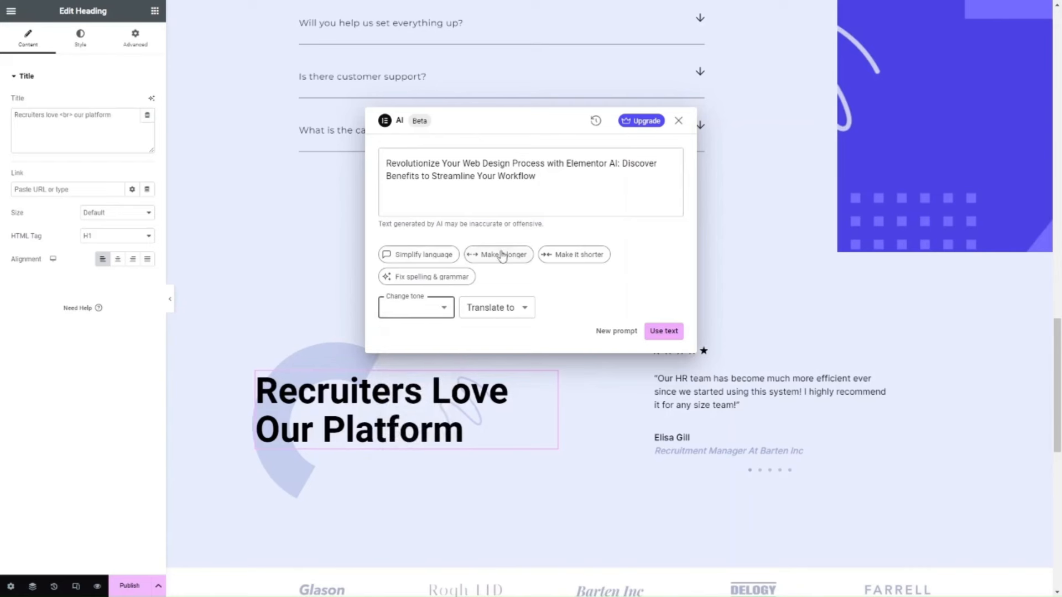
{"action": "left_click", "coordinate": [557, 255]}
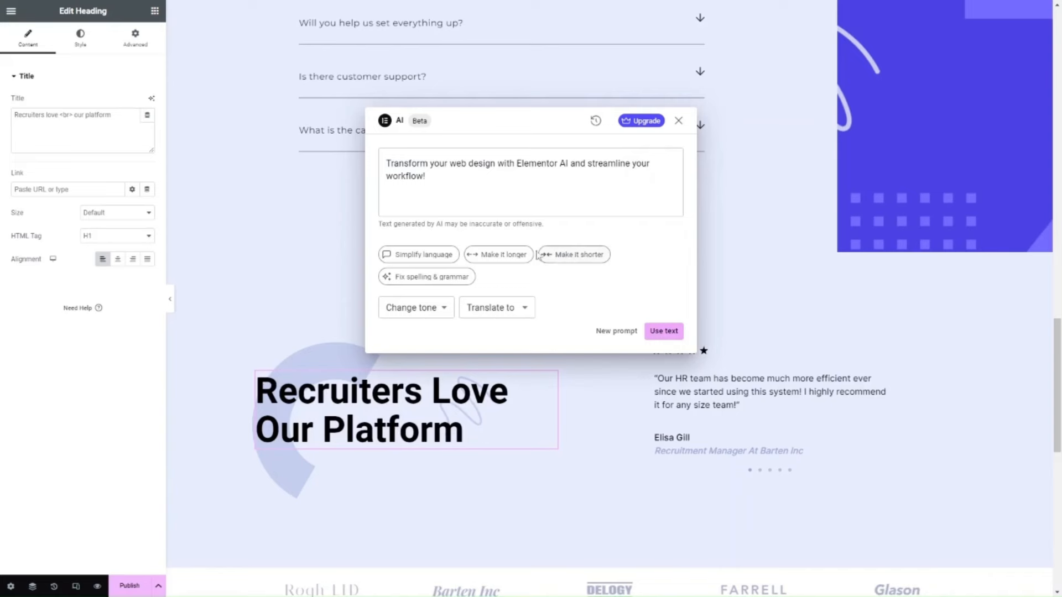
{"action": "left_click", "coordinate": [505, 308]}
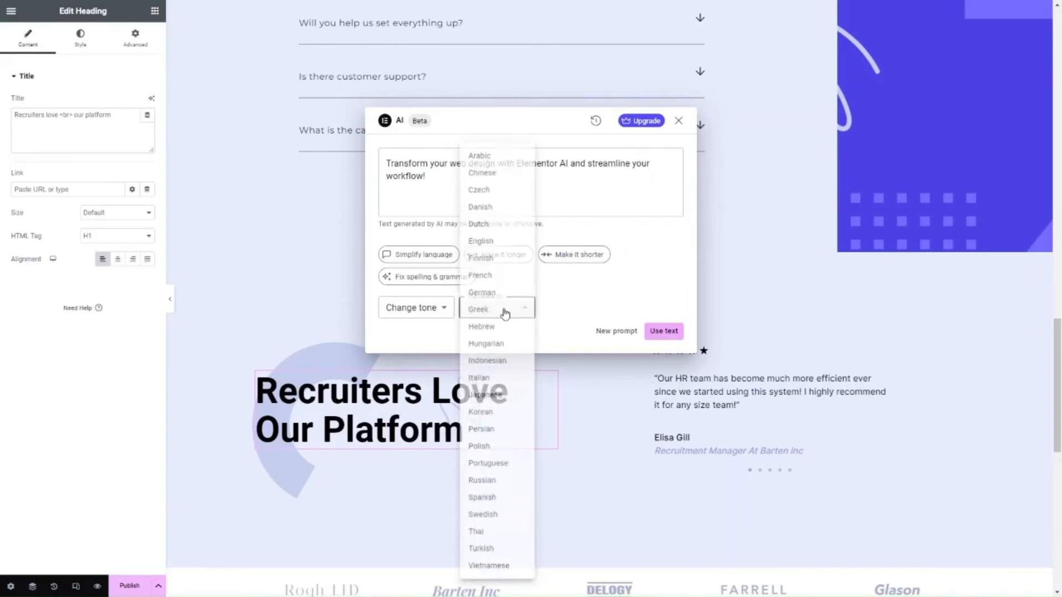
{"action": "left_click", "coordinate": [598, 297]}
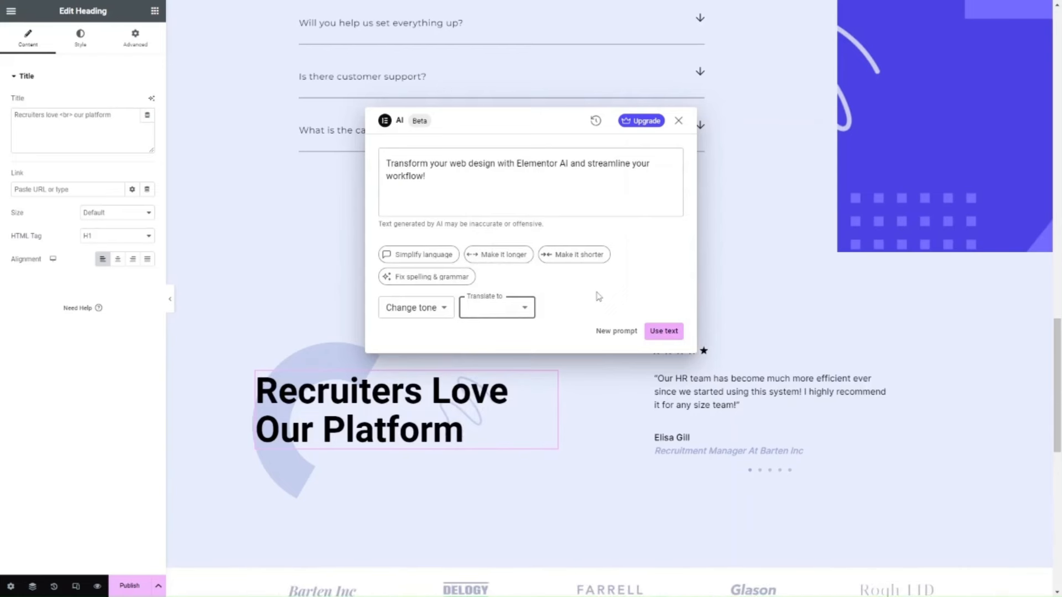
{"action": "left_click", "coordinate": [664, 331]}
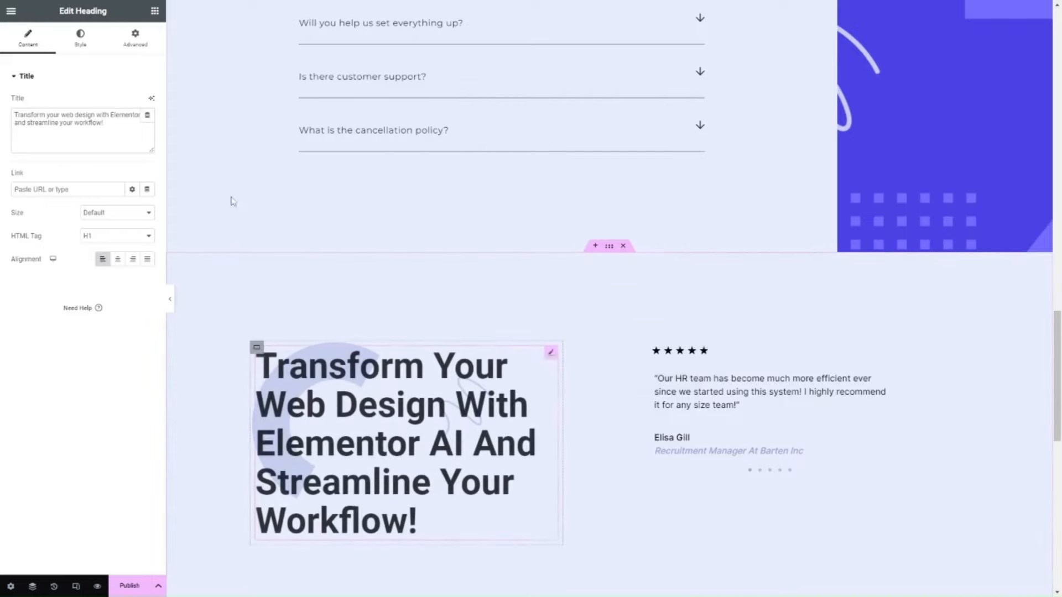
{"action": "scroll", "coordinate": [488, 419], "scroll_direction": "down", "scroll_amount": 10}
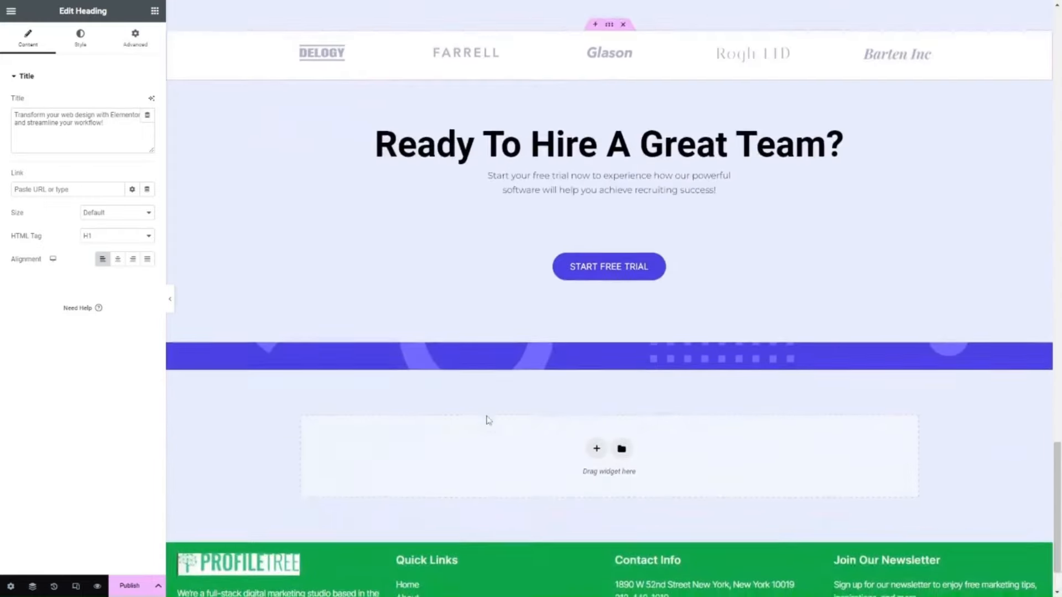
{"action": "scroll", "coordinate": [486, 417], "scroll_direction": "up", "scroll_amount": 18}
{"action": "scroll", "coordinate": [488, 422], "scroll_direction": "up", "scroll_amount": 10}
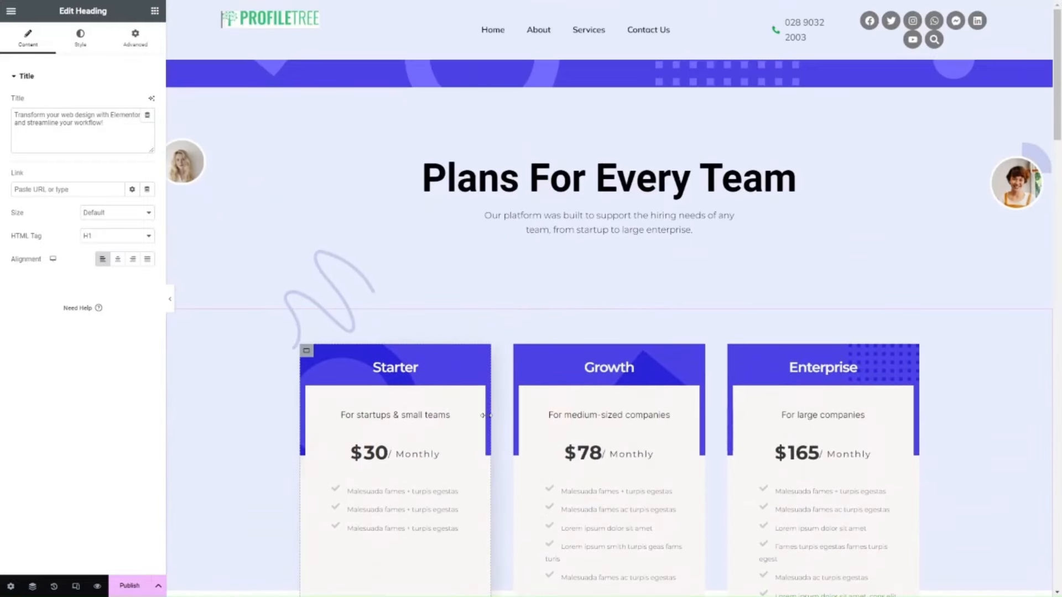
{"action": "scroll", "coordinate": [486, 417], "scroll_direction": "down", "scroll_amount": 10}
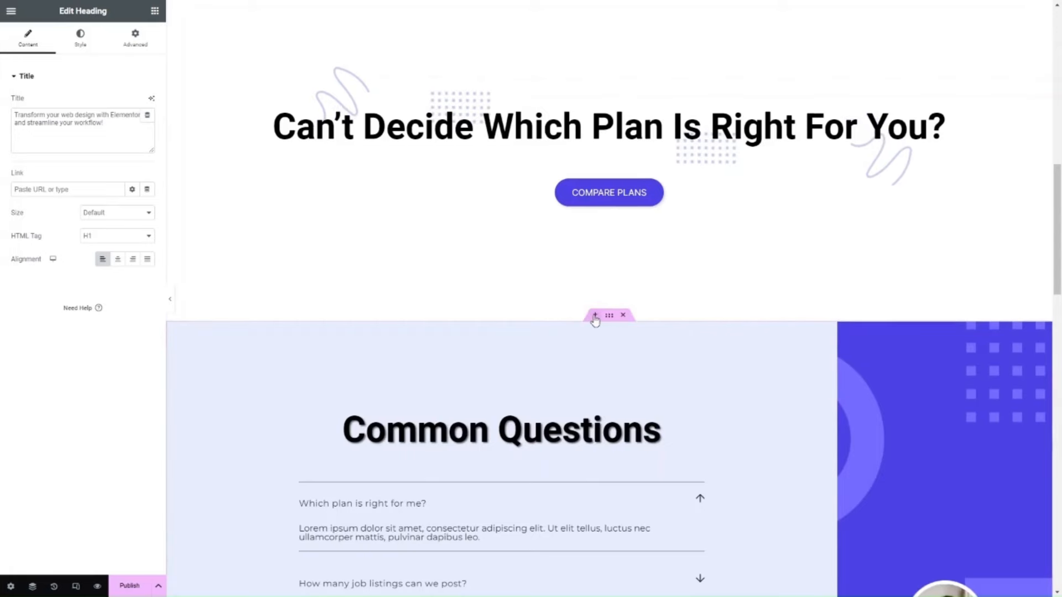
{"action": "left_click", "coordinate": [595, 314]}
{"action": "left_click", "coordinate": [621, 372]}
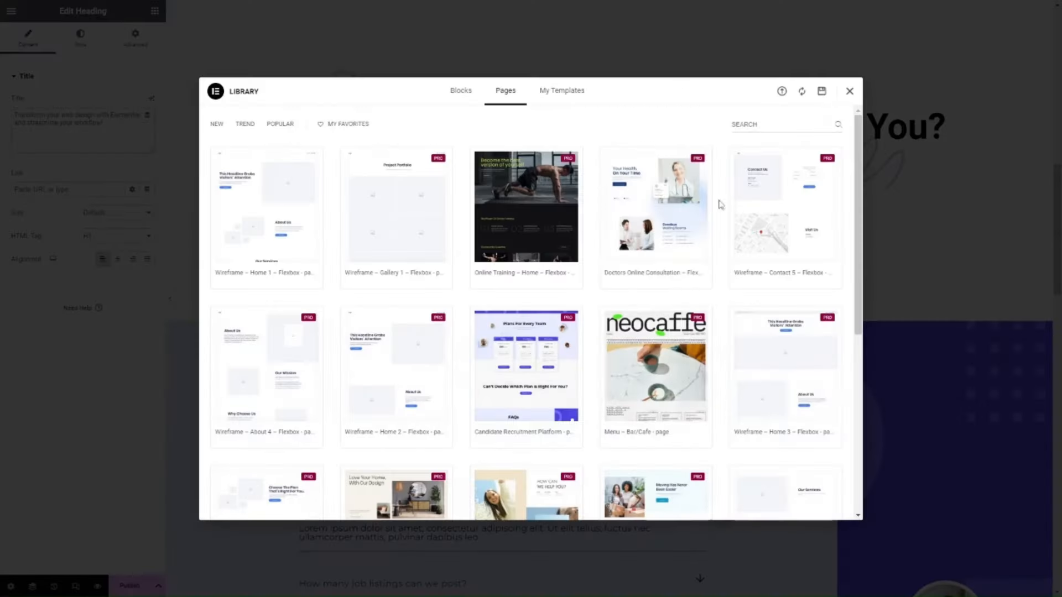
{"action": "left_click", "coordinate": [848, 91]}
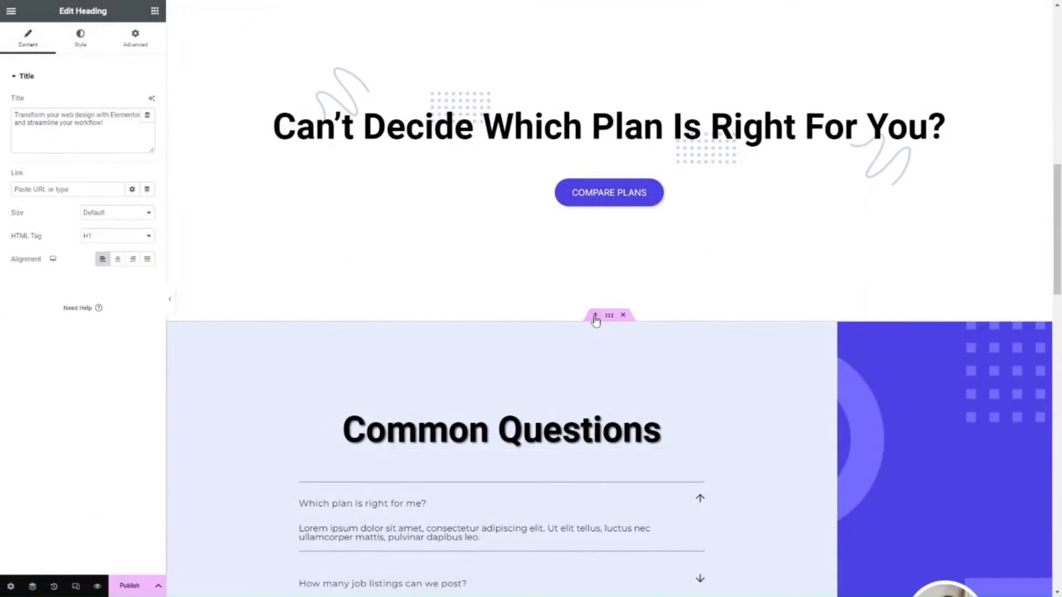
Add a grid container with two columns and one row directly above the "Common Questions" section.
{"action": "left_click", "coordinate": [595, 319]}
{"action": "left_click", "coordinate": [591, 373]}
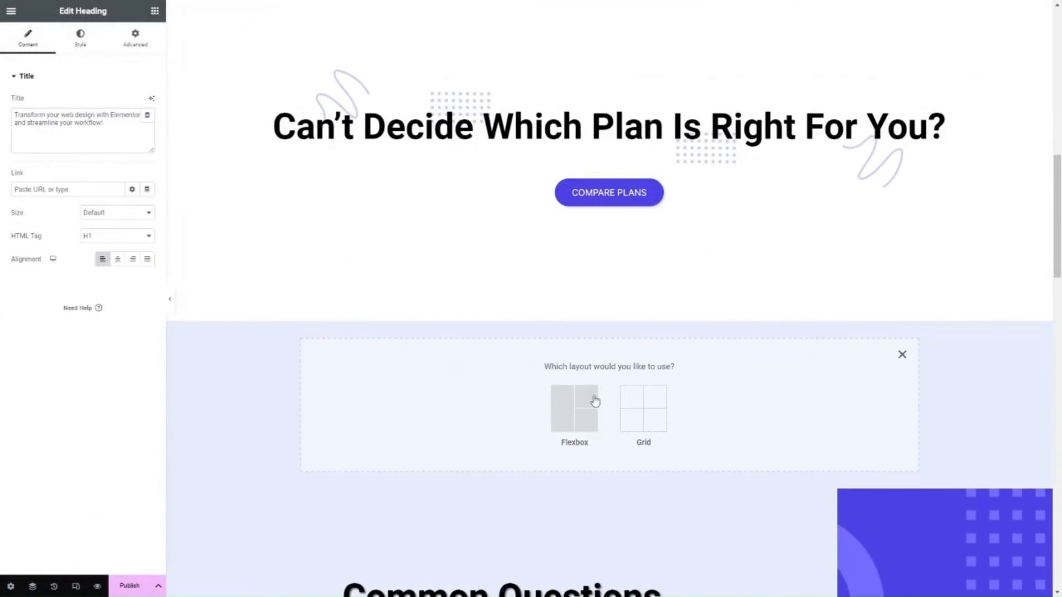
{"action": "left_click", "coordinate": [635, 412]}
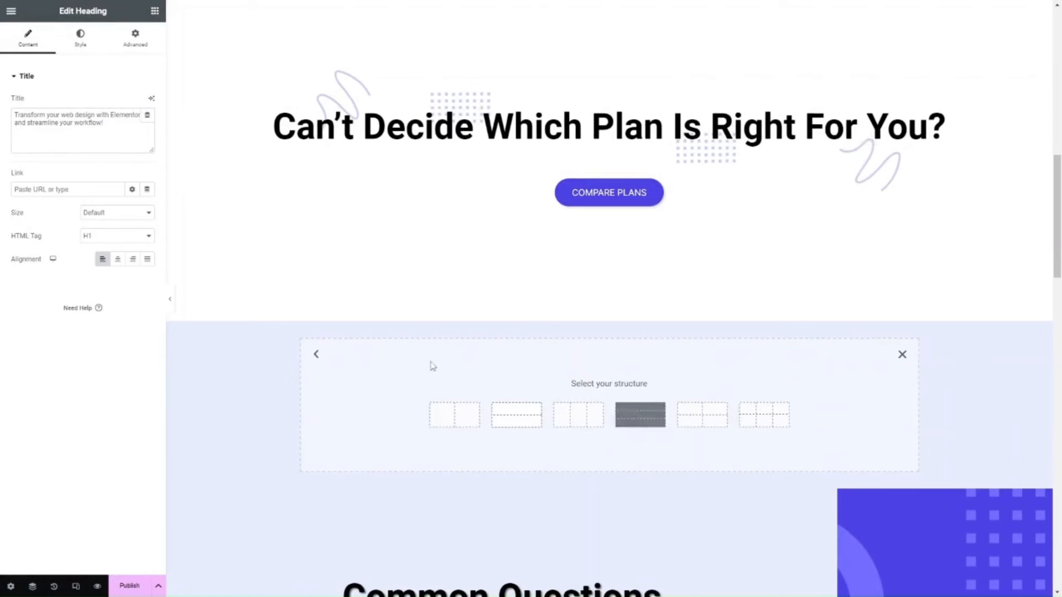
{"action": "left_click", "coordinate": [454, 415]}
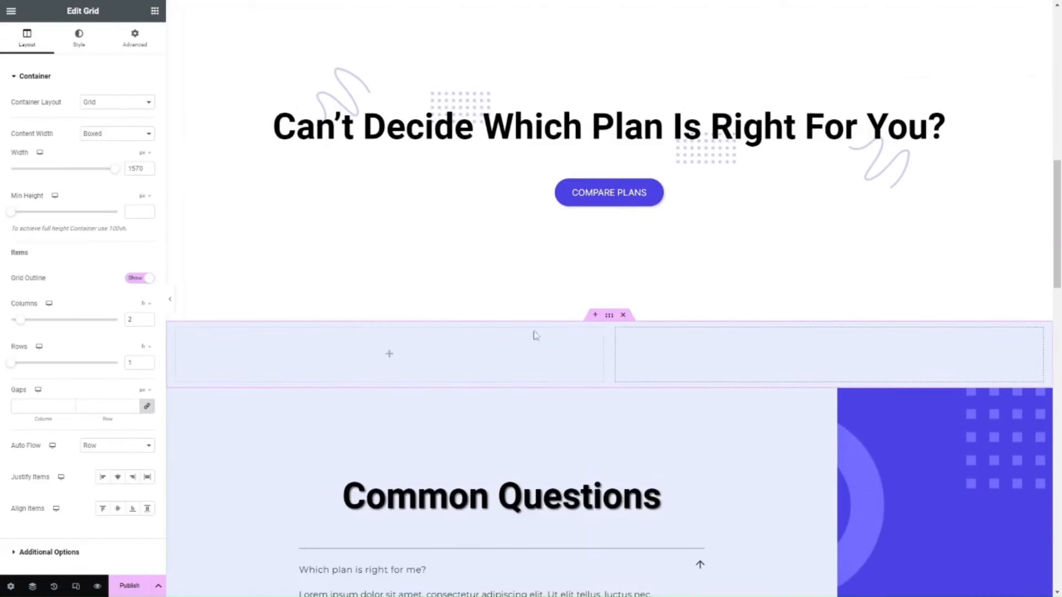
Place an Image widget in the grid's first cell and fill it with the media library photo of the black car.
{"action": "left_click", "coordinate": [11, 14]}
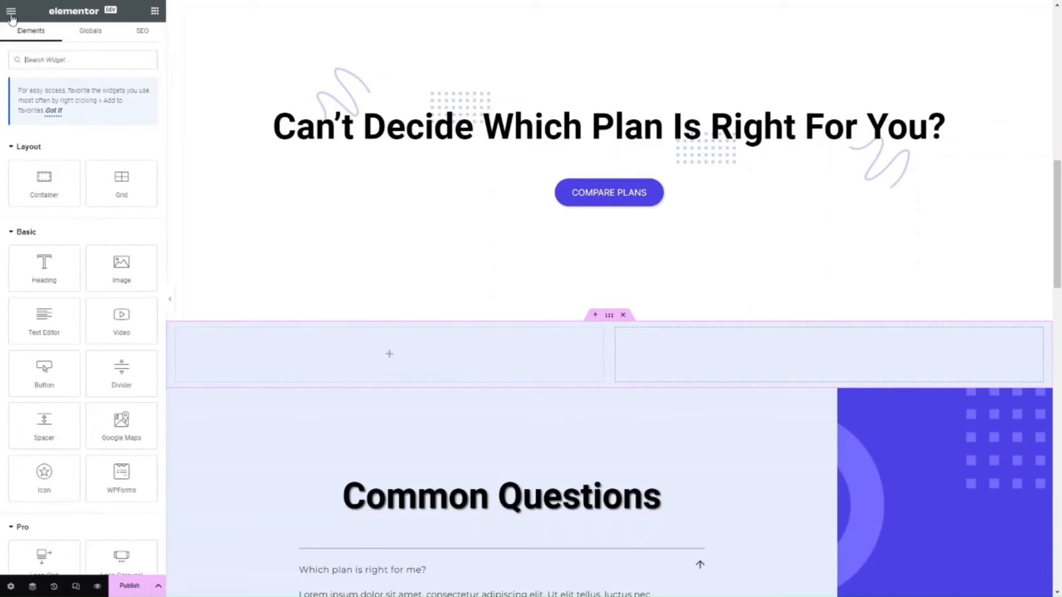
{"action": "left_click_drag", "start_coordinate": [127, 258], "coordinate": [440, 362]}
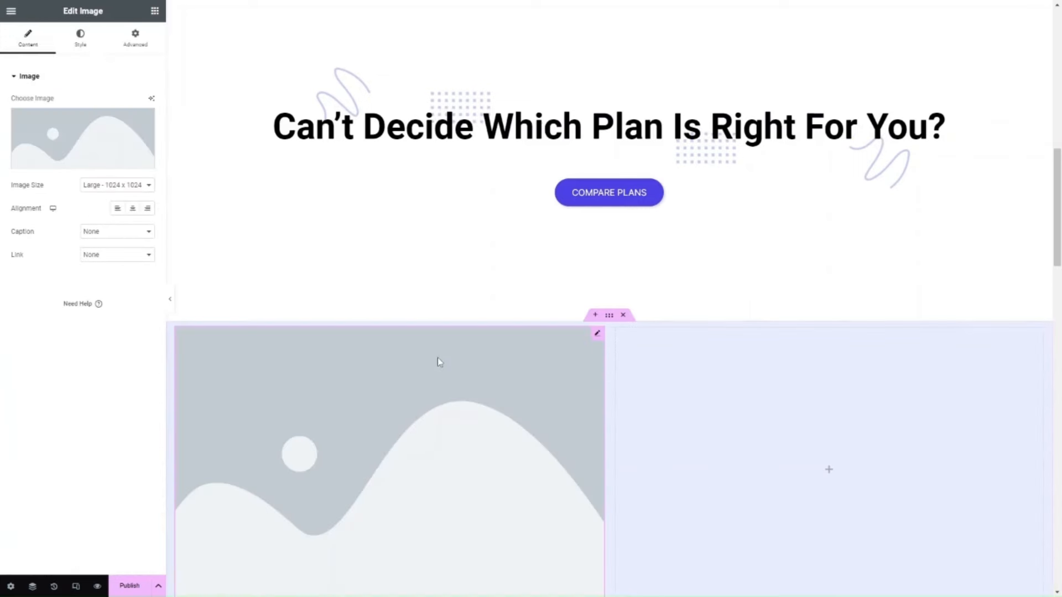
{"action": "mouse_move", "coordinate": [141, 111]}
{"action": "left_click", "coordinate": [106, 149]}
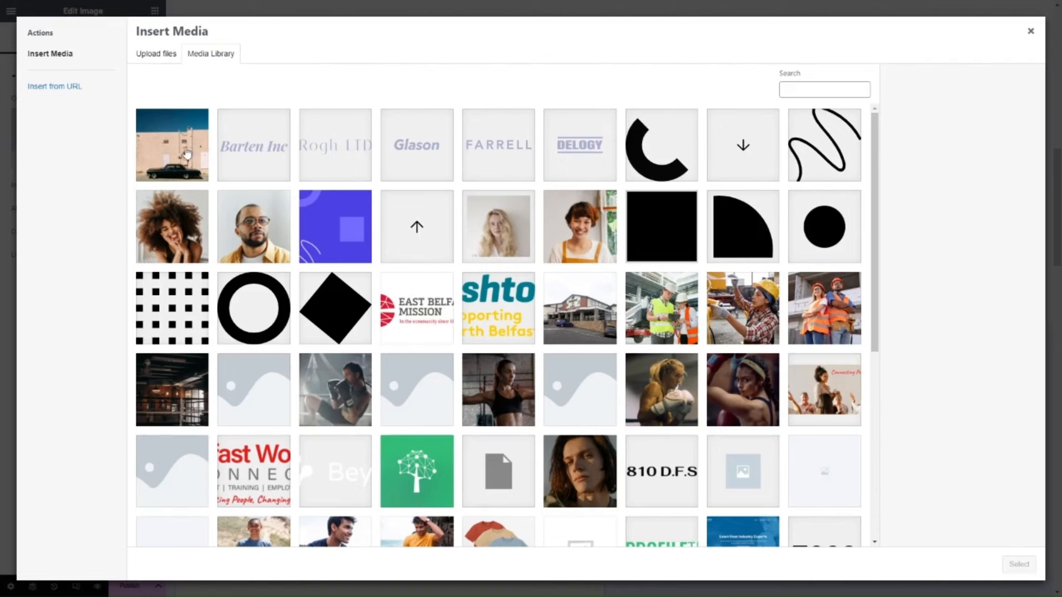
{"action": "left_click", "coordinate": [185, 150]}
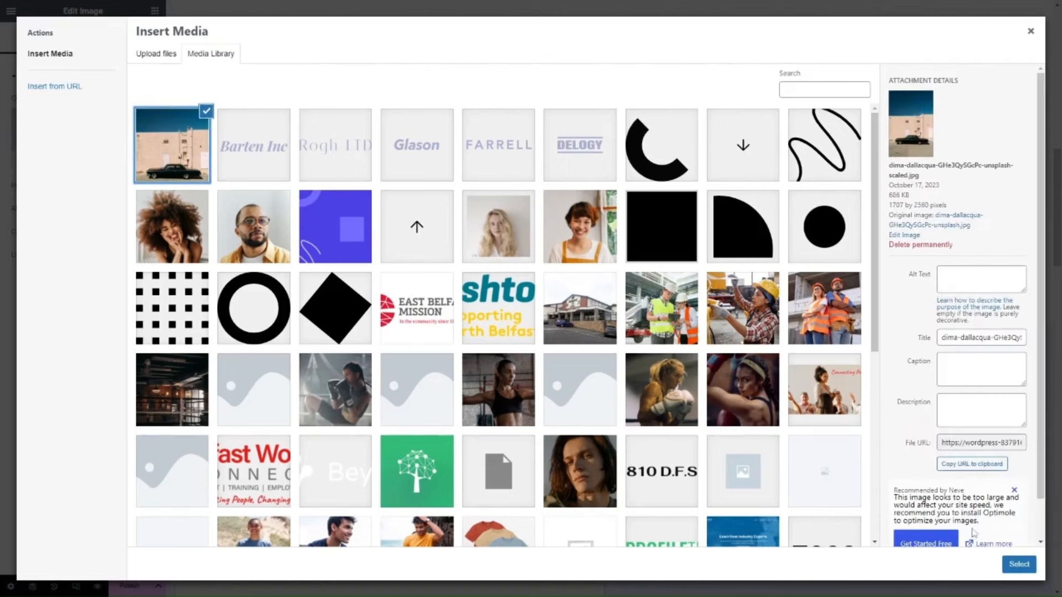
{"action": "left_click", "coordinate": [1019, 565]}
{"action": "scroll", "coordinate": [320, 334], "scroll_direction": "down", "scroll_amount": 6}
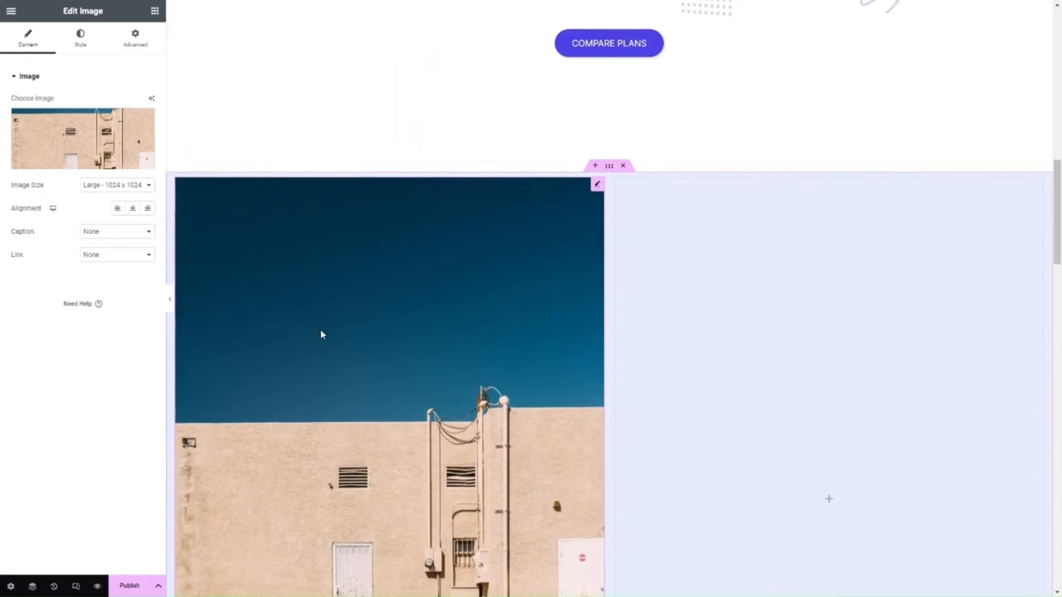
{"action": "scroll", "coordinate": [320, 334], "scroll_direction": "down", "scroll_amount": 1}
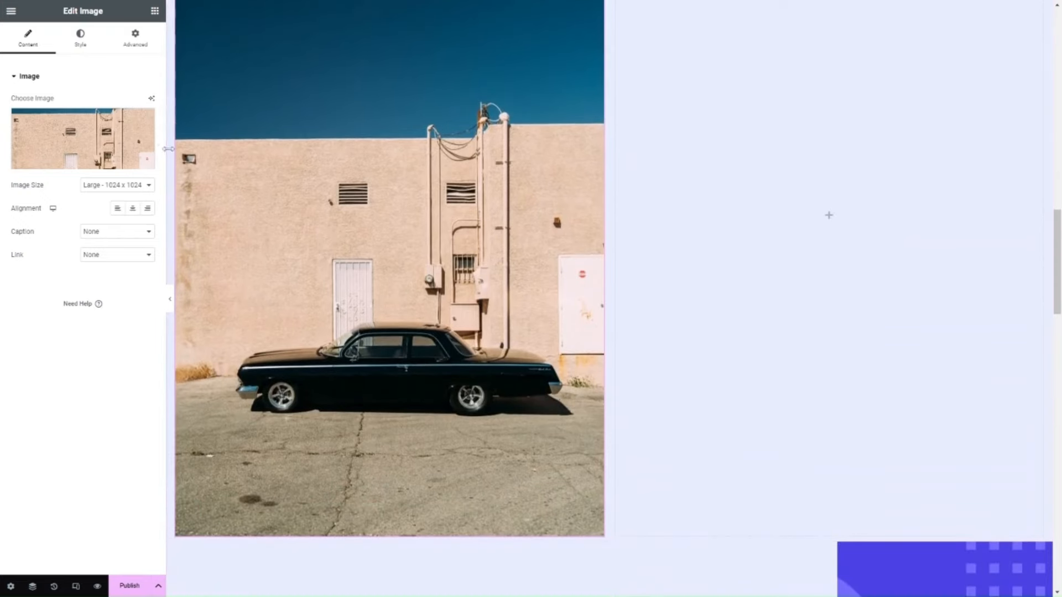
Remove the background of the car photo with AI and use the result in the Image widget.
{"action": "left_click", "coordinate": [152, 101]}
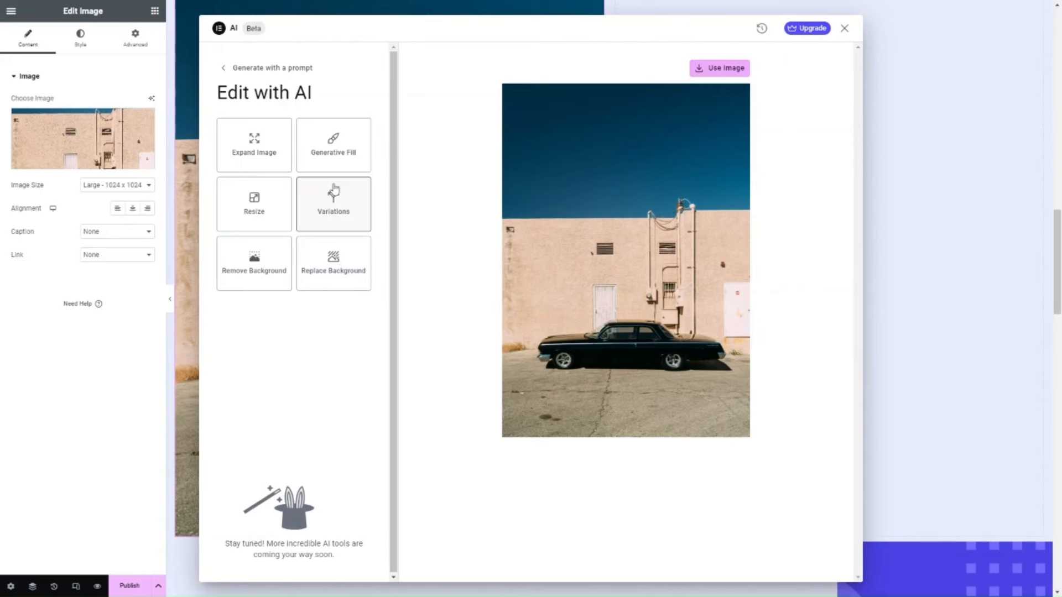
{"action": "left_click", "coordinate": [260, 271]}
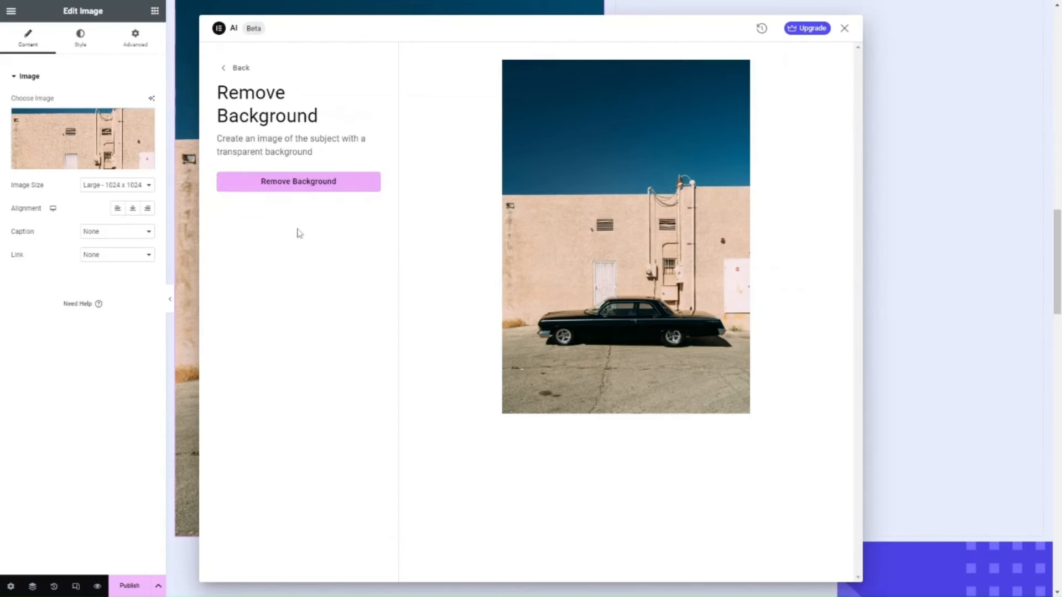
{"action": "left_click", "coordinate": [286, 191]}
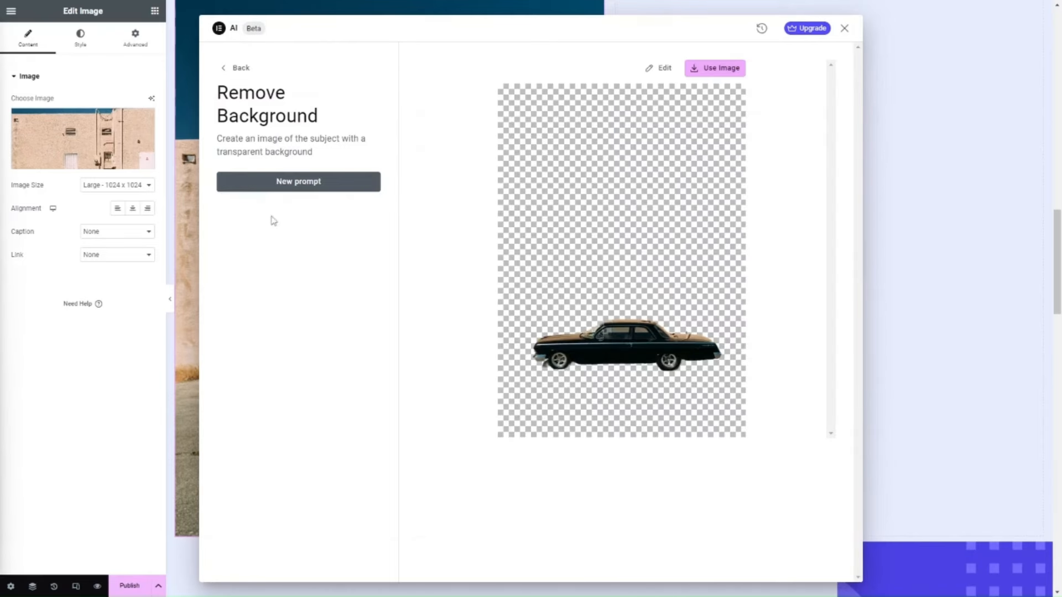
{"action": "left_click", "coordinate": [709, 69]}
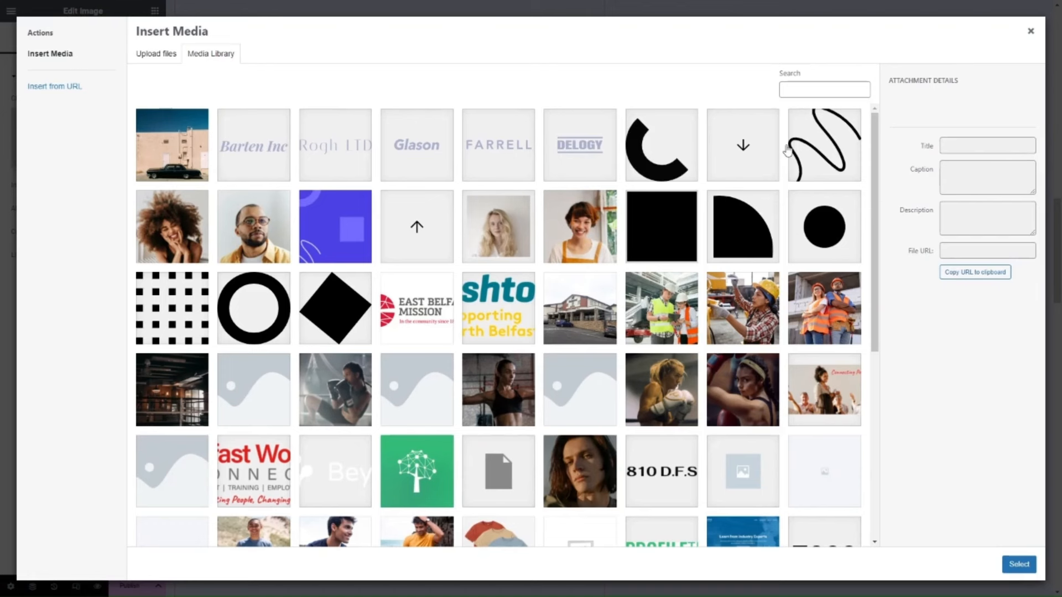
{"action": "left_click", "coordinate": [1031, 31]}
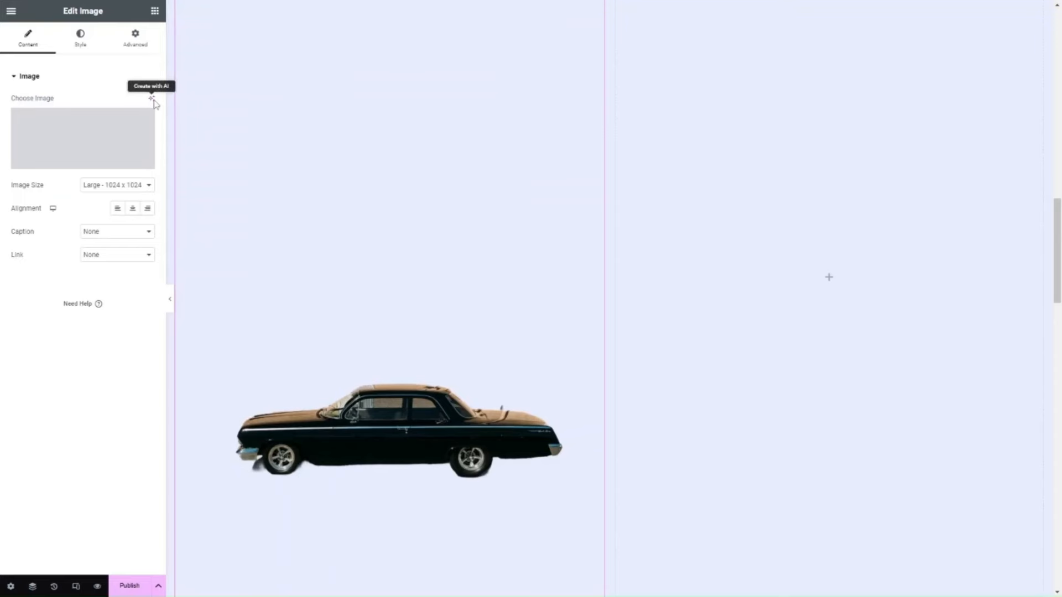
Open the car cut-out for editing with AI and look at the Resize tool.
{"action": "left_click", "coordinate": [152, 99]}
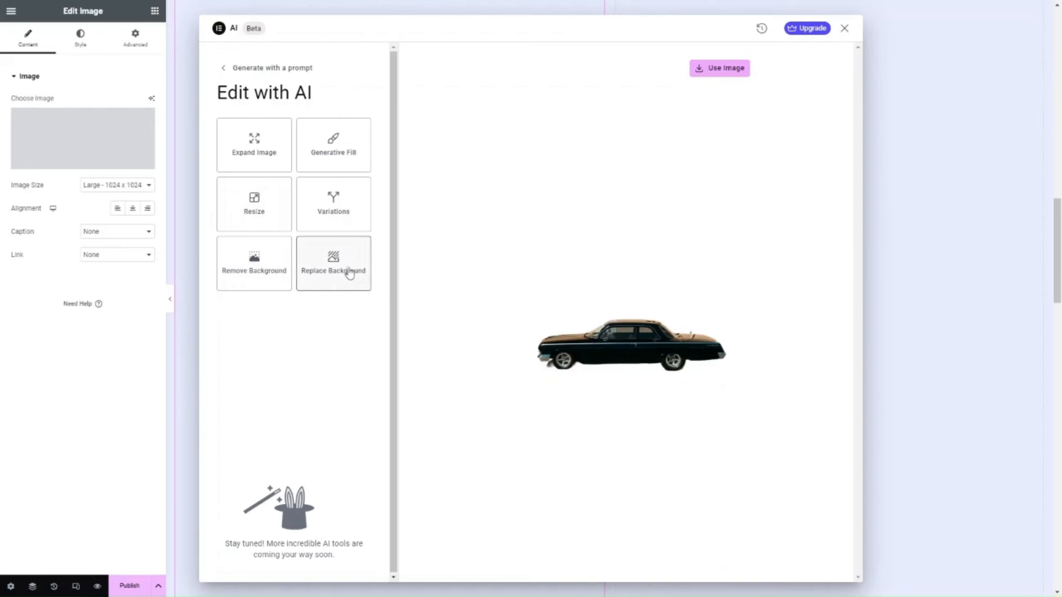
{"action": "left_click", "coordinate": [265, 207]}
{"action": "mouse_move", "coordinate": [218, 169]}
{"action": "left_mouse_down"}
{"action": "mouse_move", "coordinate": [301, 182]}
{"action": "mouse_move", "coordinate": [223, 169]}
{"action": "left_mouse_up"}
{"action": "left_click", "coordinate": [224, 69]}
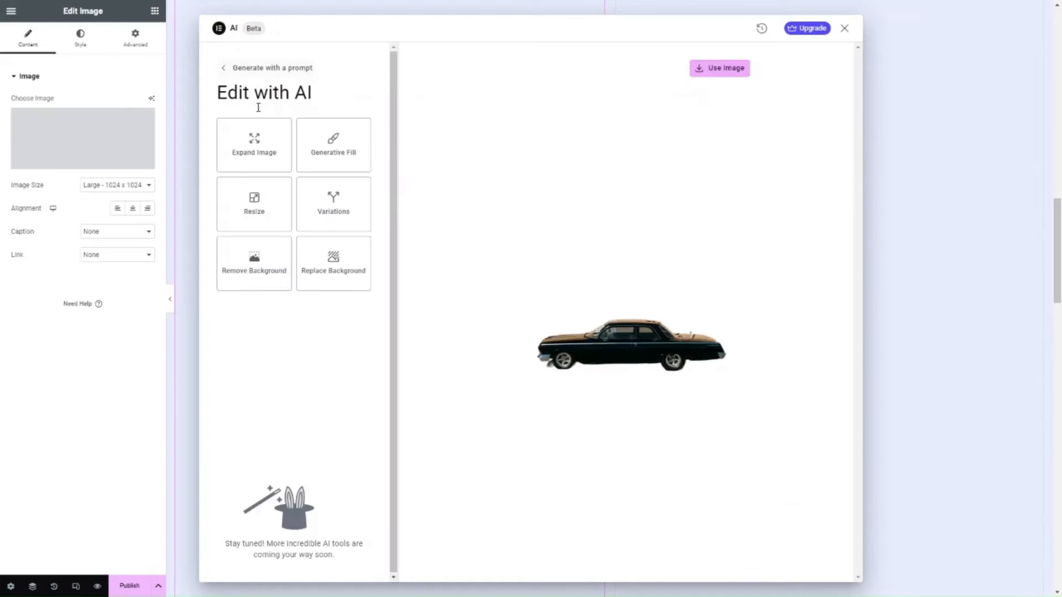
Mark a rough rectangular outline above the car for Generative Fill with stroke 30, and enter the prompt "Blye sky".
{"action": "left_click", "coordinate": [343, 156]}
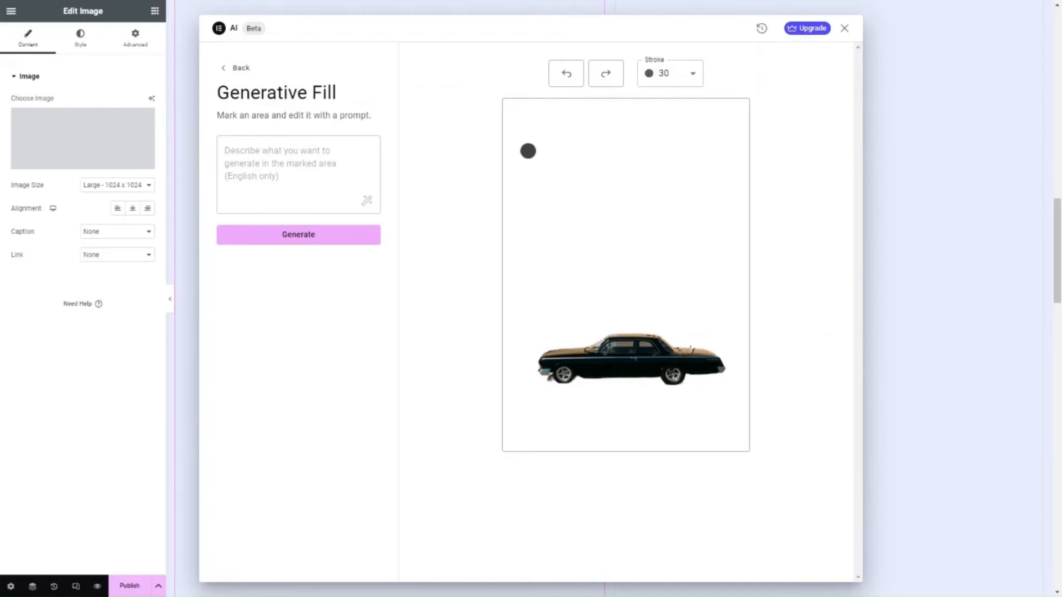
{"action": "mouse_move", "coordinate": [528, 151]}
{"action": "left_mouse_down"}
{"action": "mouse_move", "coordinate": [688, 169]}
{"action": "mouse_move", "coordinate": [706, 199]}
{"action": "mouse_move", "coordinate": [704, 263]}
{"action": "mouse_move", "coordinate": [651, 317]}
{"action": "mouse_move", "coordinate": [521, 303]}
{"action": "mouse_move", "coordinate": [516, 149]}
{"action": "left_mouse_up"}
{"action": "left_click", "coordinate": [273, 166]}
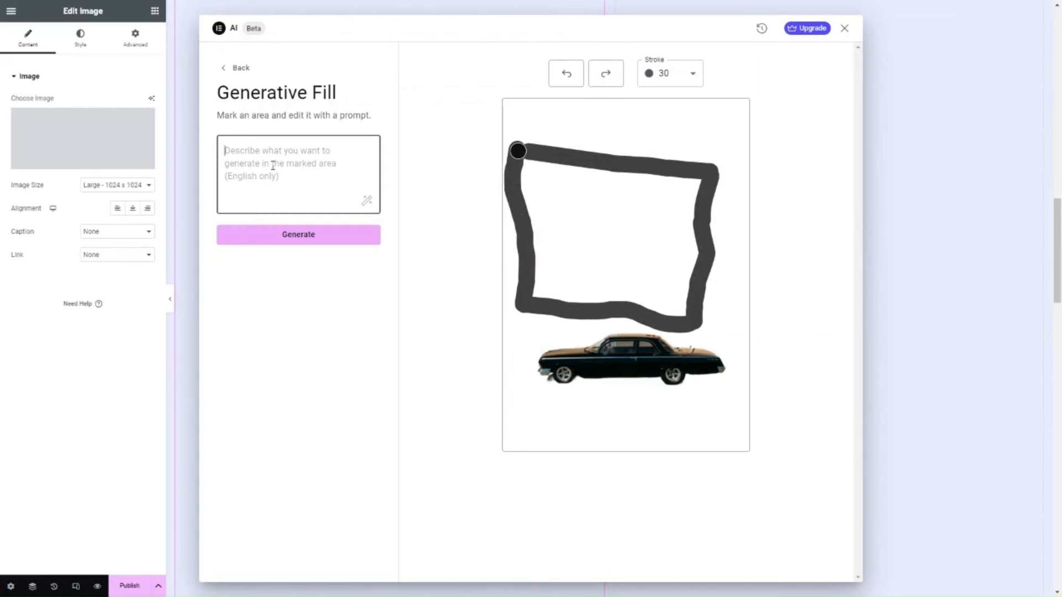
{"action": "type", "text": "Blye sky with clouds"}
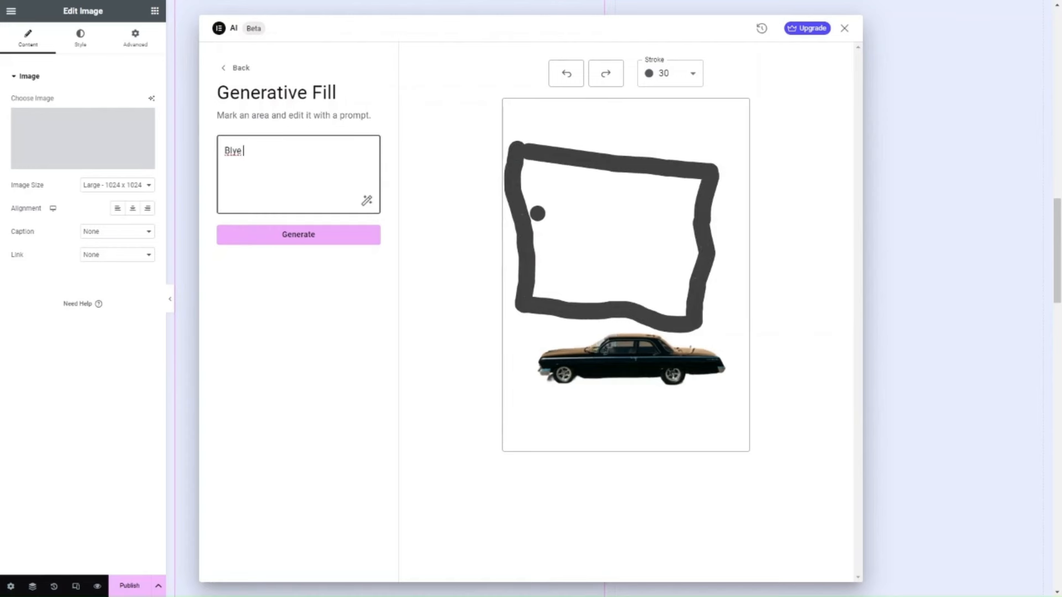
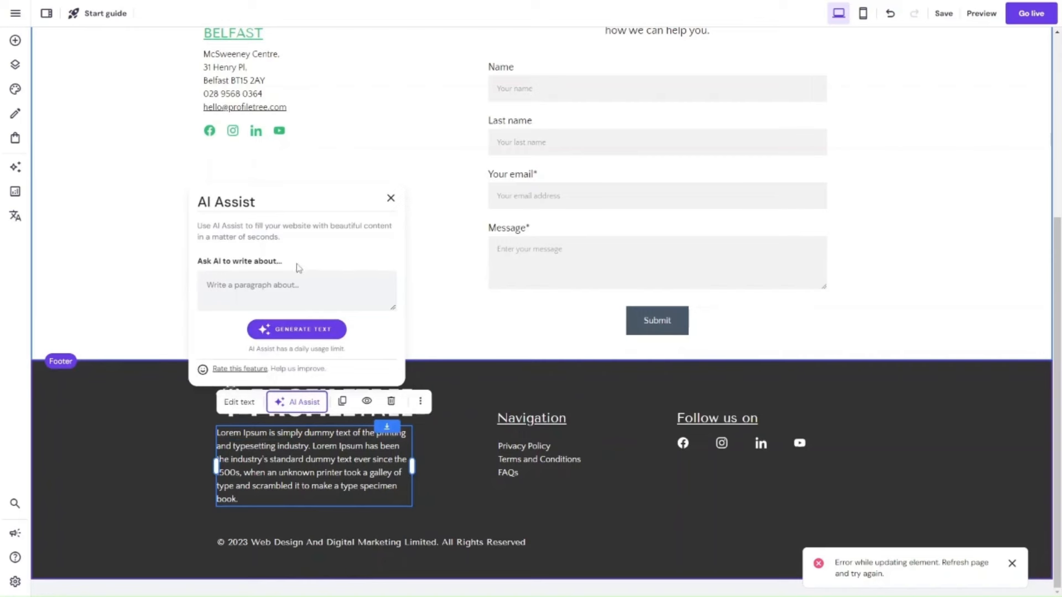
Generate footer text with AI Assist from the prompt "our content marketing agency called ProfileTree" and widen its text element across the Navigation column.
{"action": "left_click", "coordinate": [270, 289]}
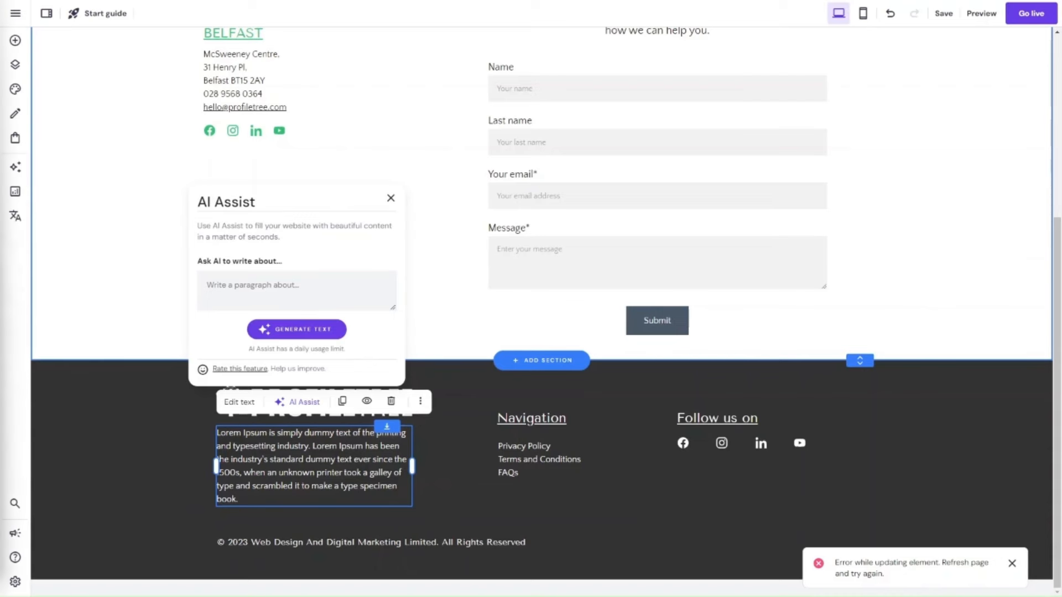
{"action": "left_click", "coordinate": [239, 286]}
{"action": "type", "text": "our content"}
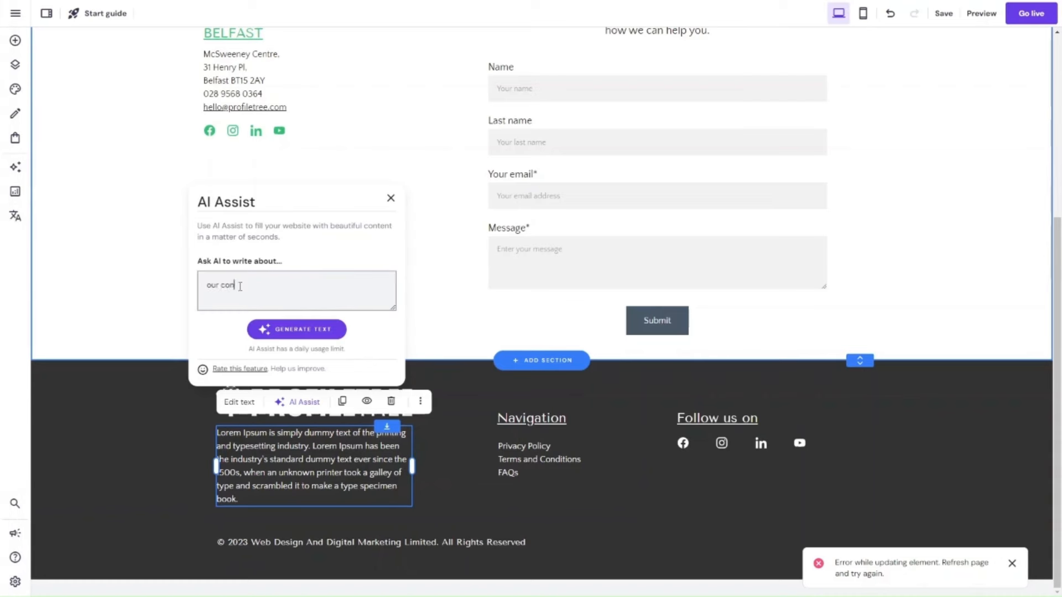
{"action": "key", "text": "BackSpace"}
{"action": "key", "text": "BackSpace"}
{"action": "type", "text": "t marketing agency calle dPRofil"}
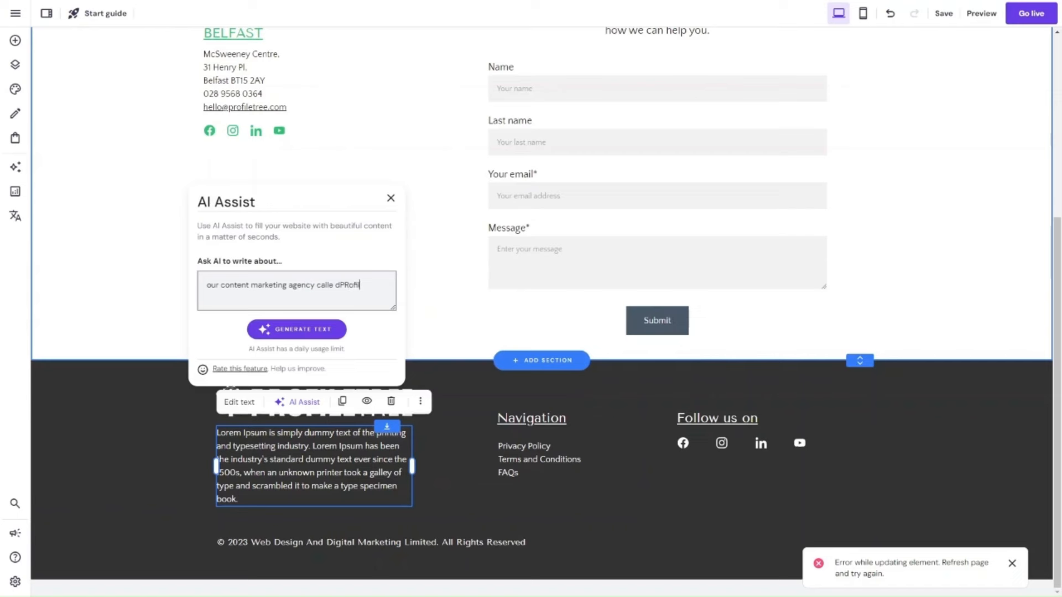
{"action": "key", "text": "BackSpace"}
{"action": "key", "text": "BackSpace"}
{"action": "key", "text": "BackSpace"}
{"action": "key", "text": "BackSpace"}
{"action": "type", "text": "d ProfileTree"}
{"action": "left_click", "coordinate": [291, 333]}
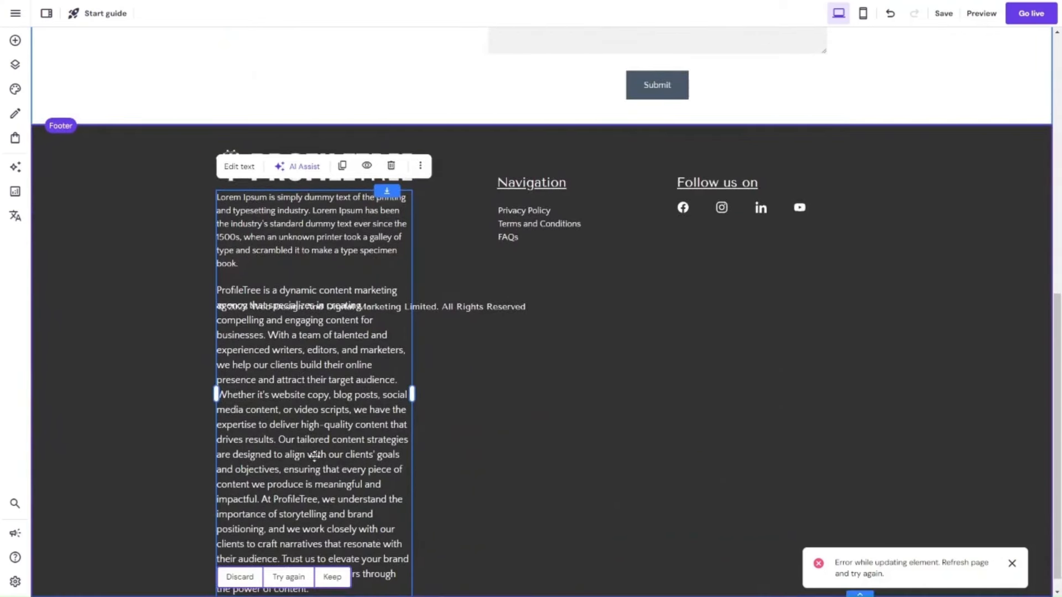
{"action": "scroll", "coordinate": [314, 456], "scroll_direction": "down", "scroll_amount": 1}
{"action": "left_click_drag", "start_coordinate": [499, 375], "coordinate": [577, 367]}
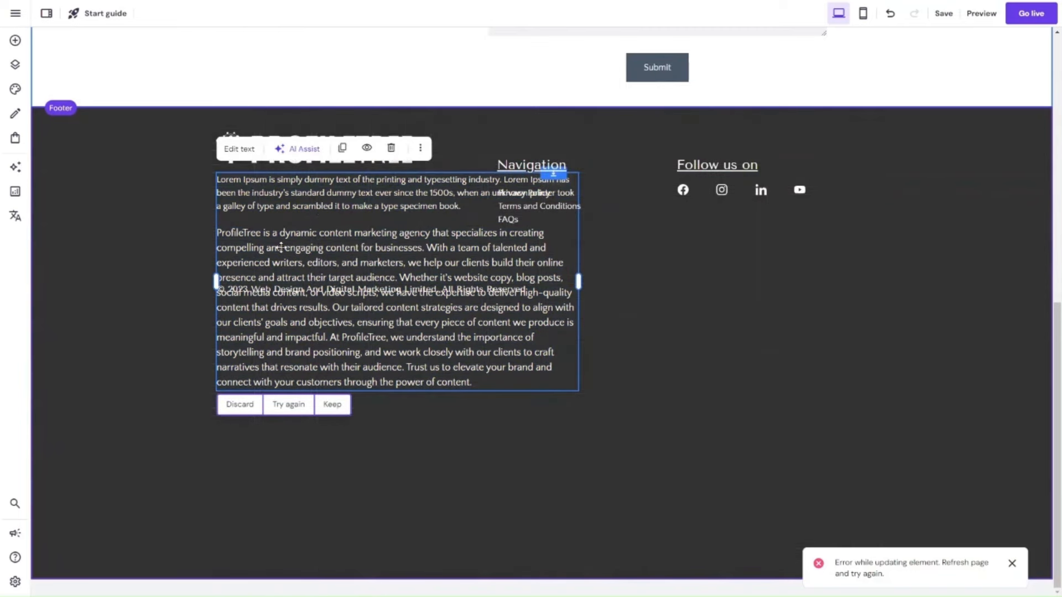
{"action": "left_click", "coordinate": [237, 148]}
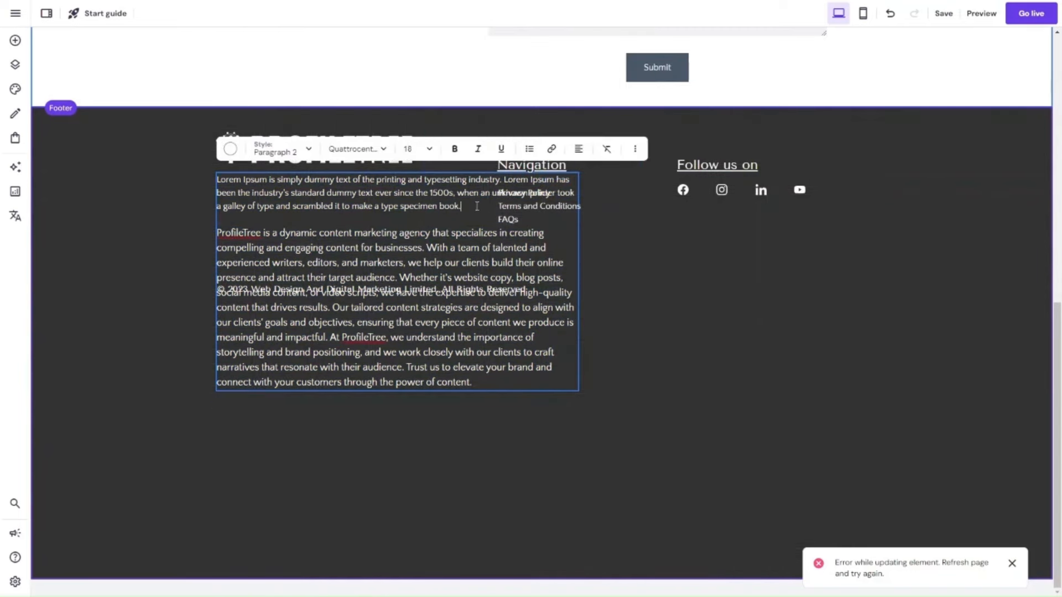
{"action": "left_click", "coordinate": [215, 183]}
{"action": "key", "text": "Delete"}
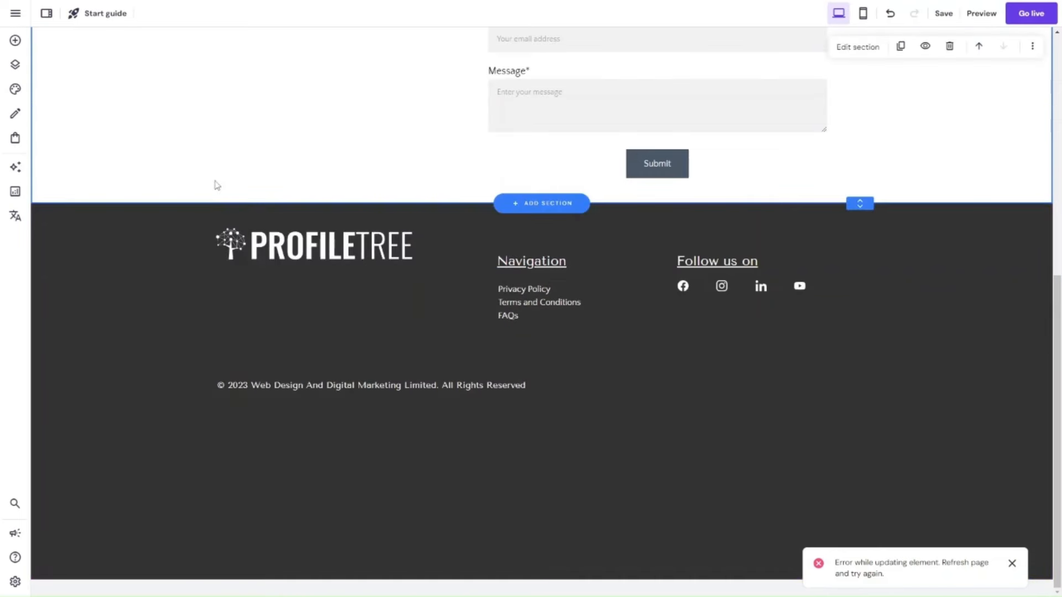
{"action": "key", "text": "ctrl+z"}
{"action": "left_click", "coordinate": [285, 214]}
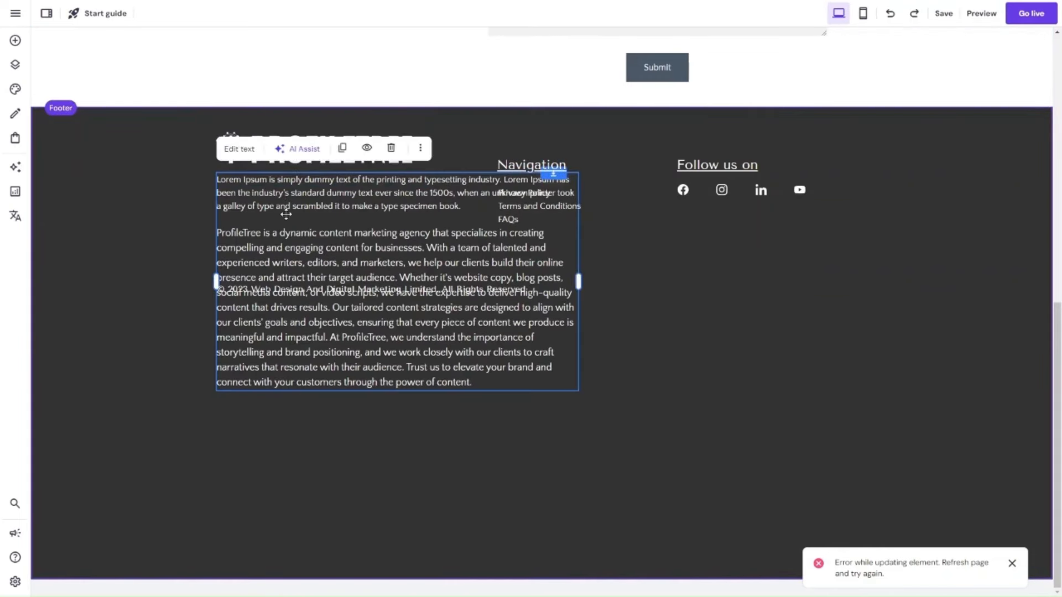
{"action": "left_click", "coordinate": [238, 147]}
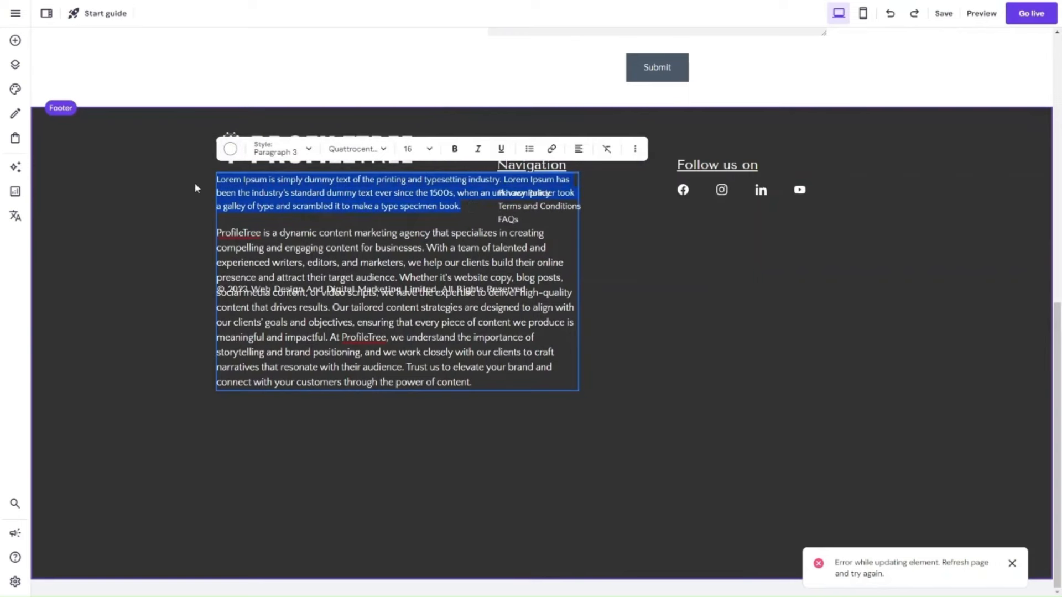
{"action": "key", "text": "Escape"}
{"action": "key", "text": "Delete"}
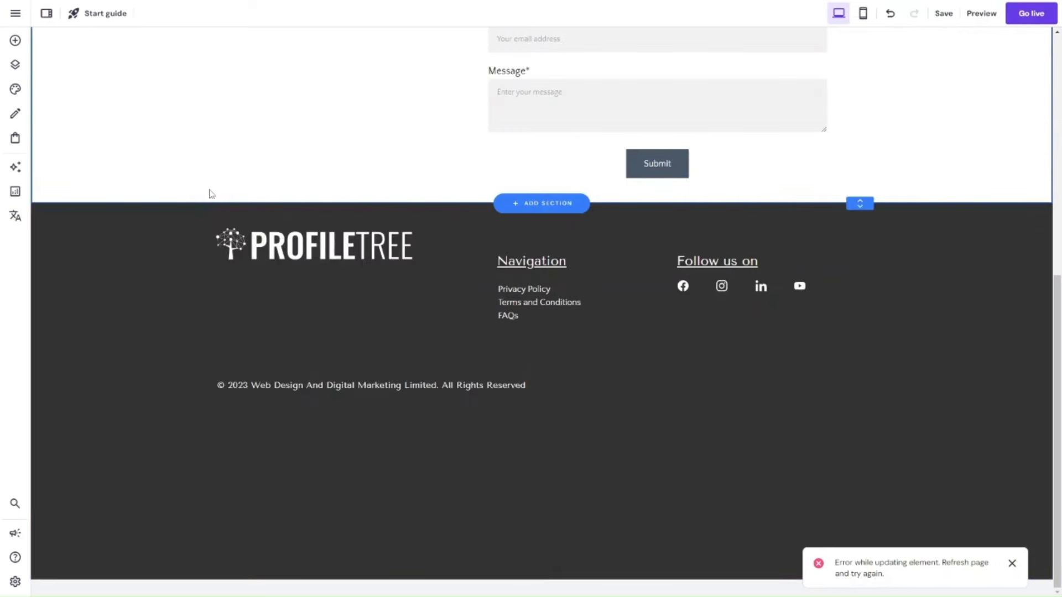
{"action": "left_click", "coordinate": [301, 327]}
{"action": "key", "text": "ctrl+z"}
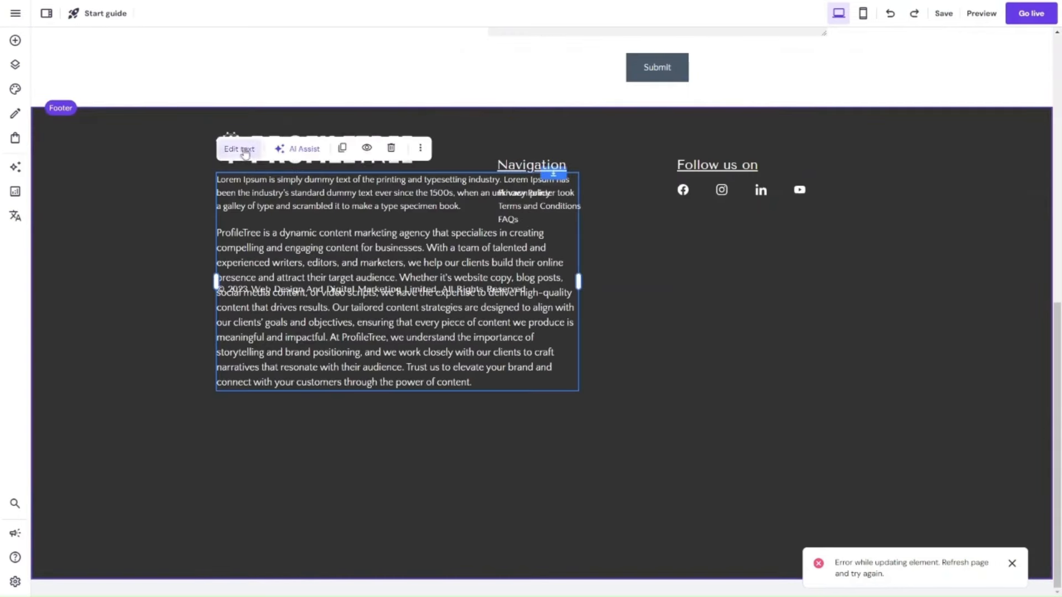
Delete the Lorem Ipsum placeholder before the generated ProfileTree paragraph in the footer text.
{"action": "left_click", "coordinate": [239, 149]}
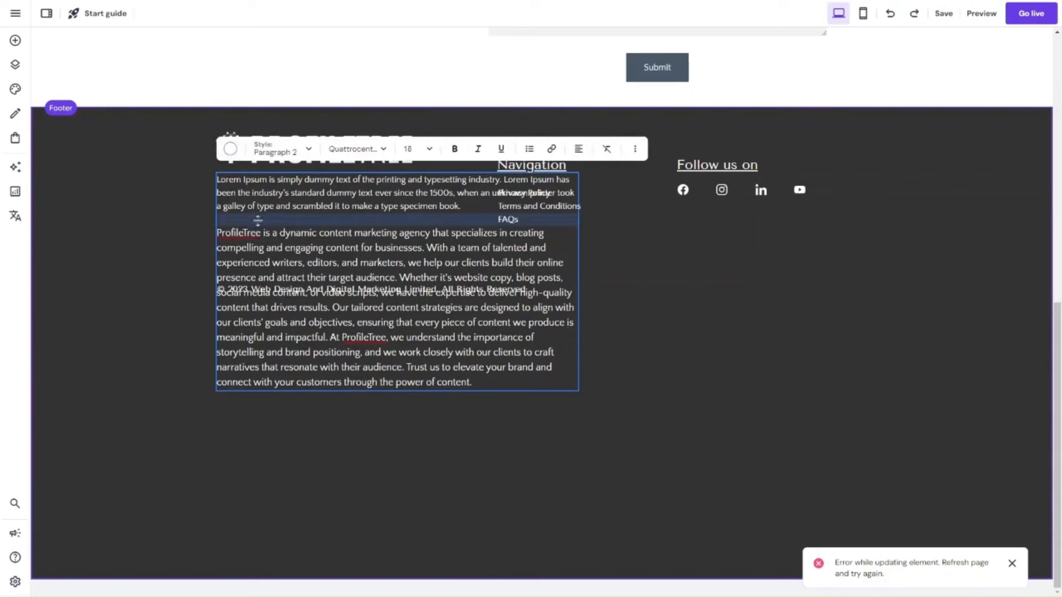
{"action": "left_click", "coordinate": [218, 233]}
{"action": "key", "text": "BackSpace"}
{"action": "key", "text": "BackSpace"}
{"action": "key", "text": "BackSpace"}
{"action": "key", "text": "BackSpace"}
{"action": "key", "text": "BackSpace"}
{"action": "key", "text": "BackSpace"}
{"action": "key", "text": "BackSpace"}
{"action": "key", "text": "BackSpace"}
{"action": "key", "text": "BackSpace"}
{"action": "key", "text": "BackSpace"}
{"action": "key", "text": "BackSpace"}
{"action": "key", "text": "BackSpace"}
{"action": "key", "text": "BackSpace"}
{"action": "key", "text": "BackSpace"}
{"action": "key", "text": "BackSpace"}
{"action": "key", "text": "BackSpace"}
{"action": "key", "text": "BackSpace"}
{"action": "key", "text": "BackSpace"}
{"action": "key", "text": "BackSpace"}
{"action": "key", "text": "BackSpace"}
{"action": "key", "text": "BackSpace"}
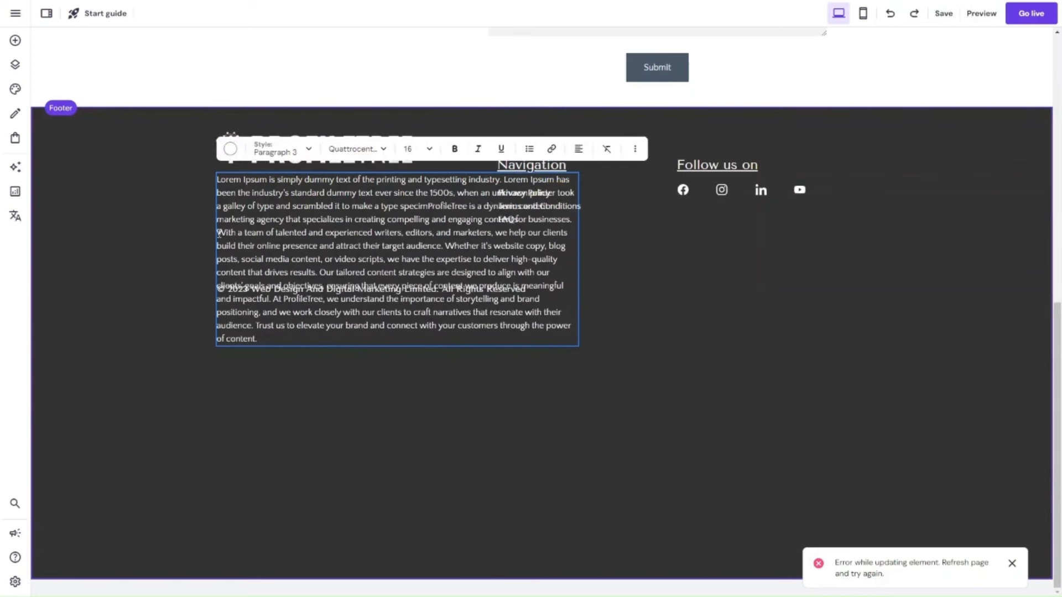
{"action": "key", "text": "BackSpace"}
{"action": "key", "text": "BackSpace"}
{"action": "key", "text": "BackSpace"}
{"action": "key", "text": "BackSpace"}
{"action": "key", "text": "BackSpace"}
{"action": "key", "text": "BackSpace"}
{"action": "key", "text": "BackSpace"}
{"action": "key", "text": "BackSpace"}
{"action": "key", "text": "BackSpace"}
{"action": "key", "text": "BackSpace"}
{"action": "key", "text": "BackSpace"}
{"action": "key", "text": "BackSpace"}
{"action": "key", "text": "BackSpace"}
{"action": "key", "text": "BackSpace"}
{"action": "key", "text": "BackSpace"}
{"action": "key", "text": "BackSpace"}
{"action": "key", "text": "BackSpace"}
{"action": "key", "text": "BackSpace"}
{"action": "key", "text": "BackSpace"}
{"action": "key", "text": "BackSpace"}
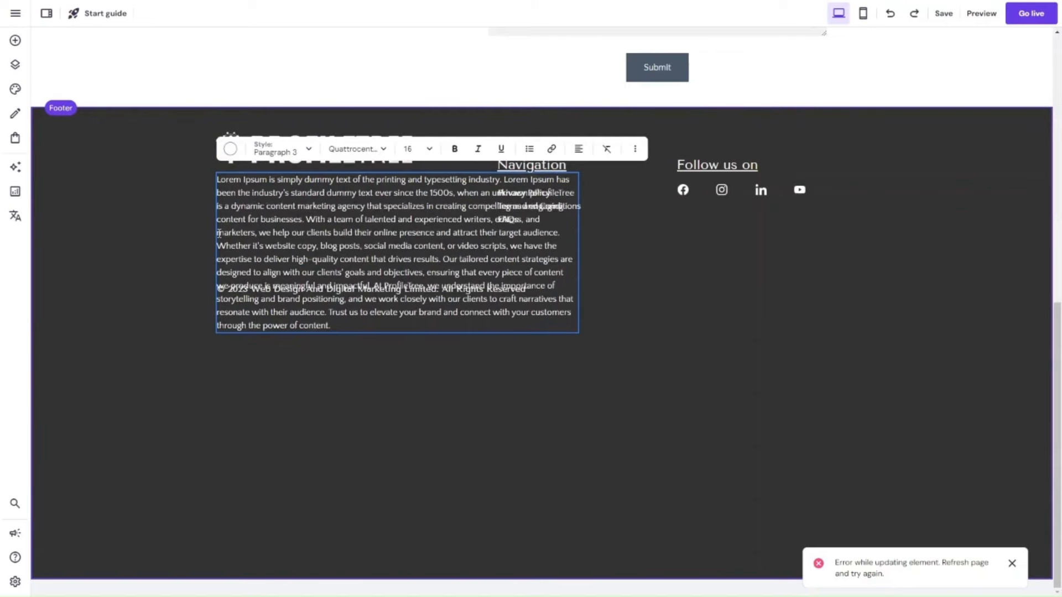
{"action": "key", "text": "BackSpace"}
{"action": "key", "text": "BackSpace"}
{"action": "key", "text": "BackSpace"}
{"action": "key", "text": "BackSpace"}
{"action": "key", "text": "BackSpace"}
{"action": "key", "text": "BackSpace"}
{"action": "key", "text": "BackSpace"}
{"action": "key", "text": "BackSpace"}
{"action": "key", "text": "BackSpace"}
{"action": "key", "text": "BackSpace"}
{"action": "key", "text": "BackSpace"}
{"action": "key", "text": "BackSpace"}
{"action": "key", "text": "BackSpace"}
{"action": "key", "text": "BackSpace"}
{"action": "key", "text": "BackSpace"}
{"action": "key", "text": "BackSpace"}
{"action": "key", "text": "BackSpace"}
{"action": "key", "text": "BackSpace"}
{"action": "key", "text": "BackSpace"}
{"action": "key", "text": "BackSpace"}
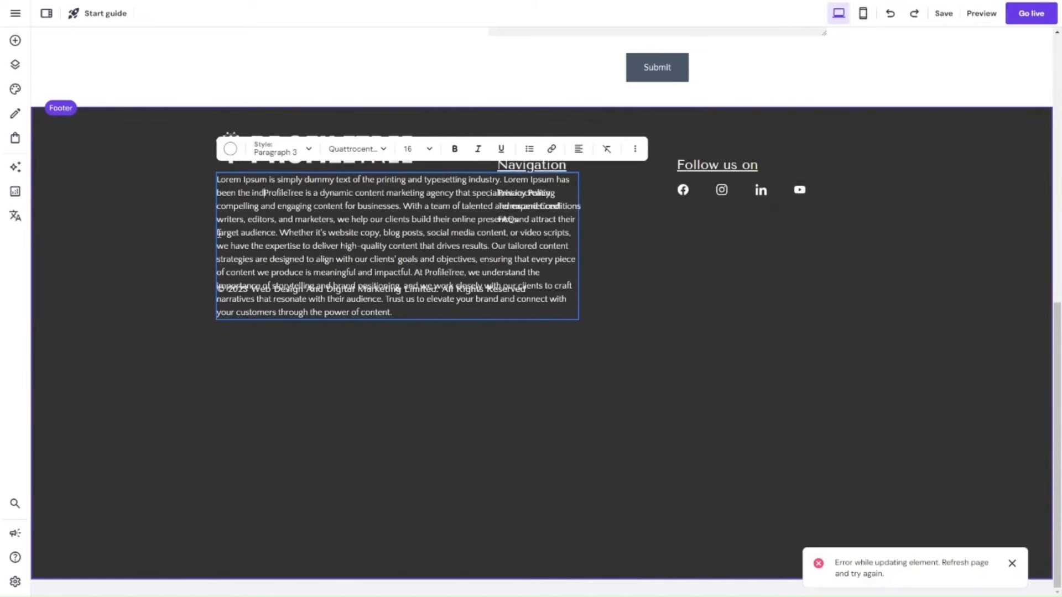
{"action": "key", "text": "BackSpace"}
{"action": "key", "text": "BackSpace"}
{"action": "key", "text": "BackSpace"}
{"action": "key", "text": "BackSpace"}
{"action": "key", "text": "BackSpace"}
{"action": "key", "text": "BackSpace"}
{"action": "key", "text": "BackSpace"}
{"action": "key", "text": "BackSpace"}
{"action": "key", "text": "BackSpace"}
{"action": "key", "text": "BackSpace"}
{"action": "key", "text": "BackSpace"}
{"action": "key", "text": "BackSpace"}
{"action": "key", "text": "BackSpace"}
{"action": "key", "text": "BackSpace"}
{"action": "key", "text": "BackSpace"}
{"action": "key", "text": "BackSpace"}
{"action": "key", "text": "BackSpace"}
{"action": "key", "text": "BackSpace"}
{"action": "key", "text": "BackSpace"}
{"action": "key", "text": "BackSpace"}
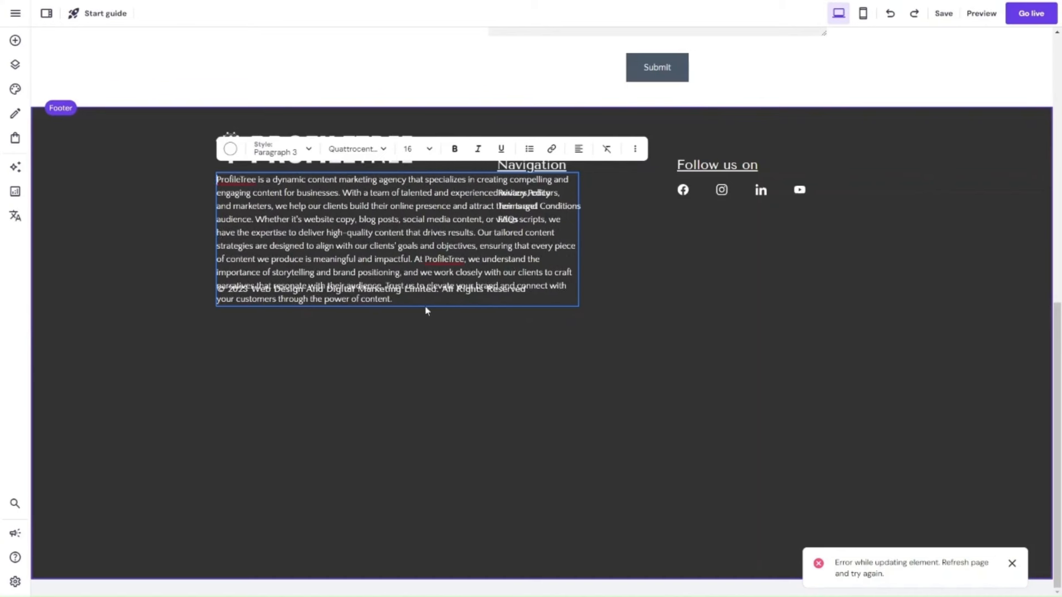
{"action": "key", "text": "Escape"}
Move the footer paragraph below the copyright line and delete everything after the sentence ending "attract their target audience.".
{"action": "left_click_drag", "start_coordinate": [318, 189], "coordinate": [306, 354]}
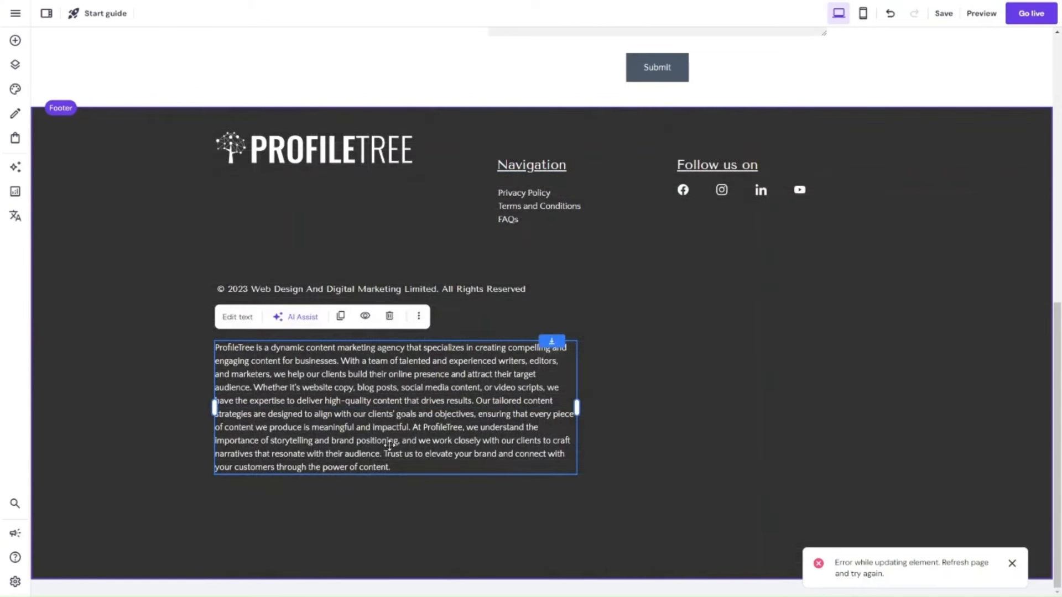
{"action": "left_click", "coordinate": [233, 316]}
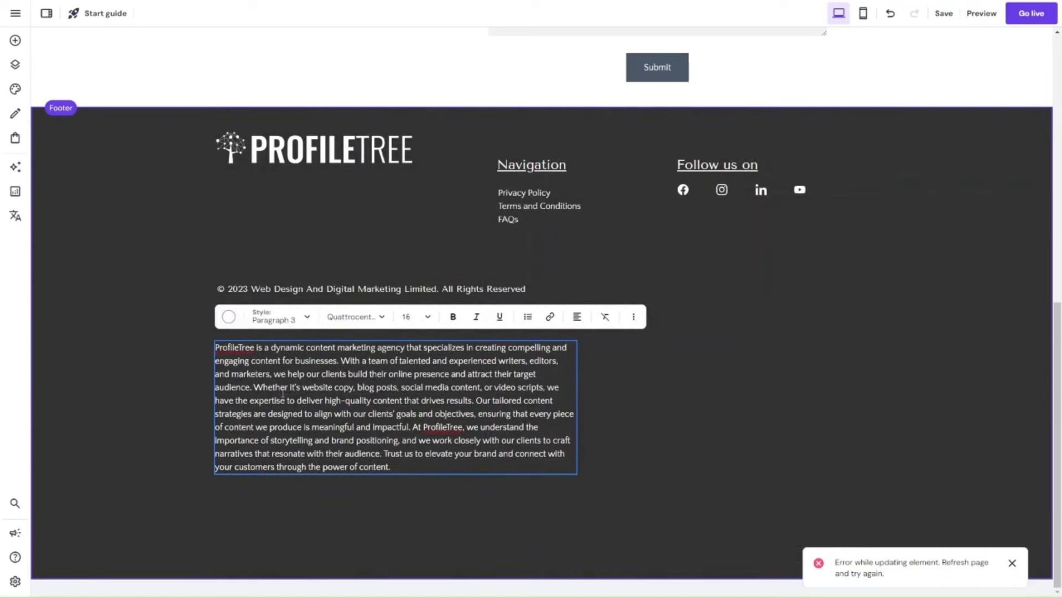
{"action": "left_click_drag", "start_coordinate": [262, 389], "coordinate": [408, 469]}
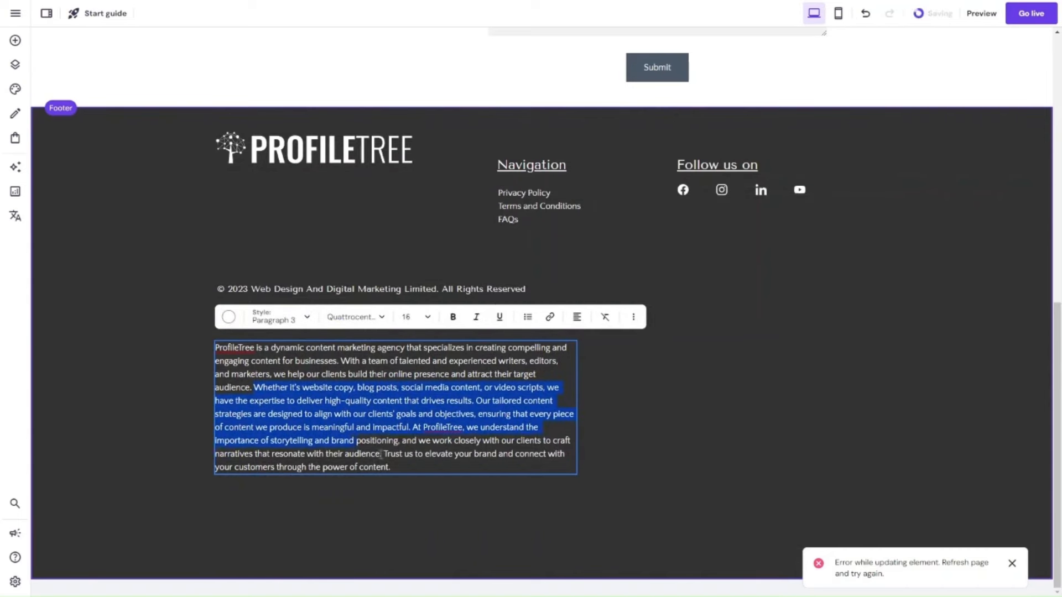
{"action": "key", "text": "BackSpace"}
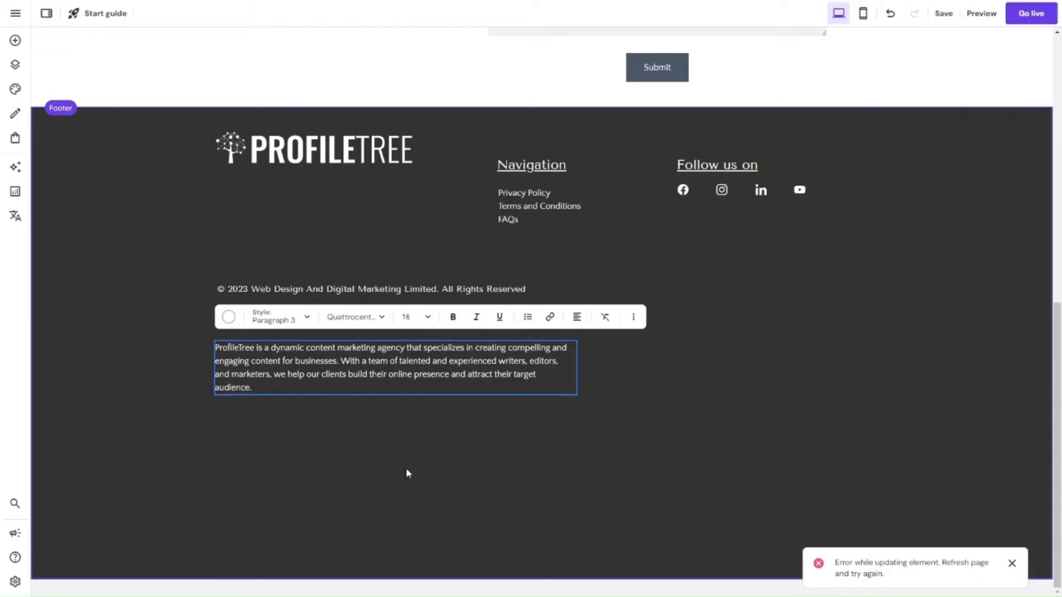
{"action": "key", "text": "Escape"}
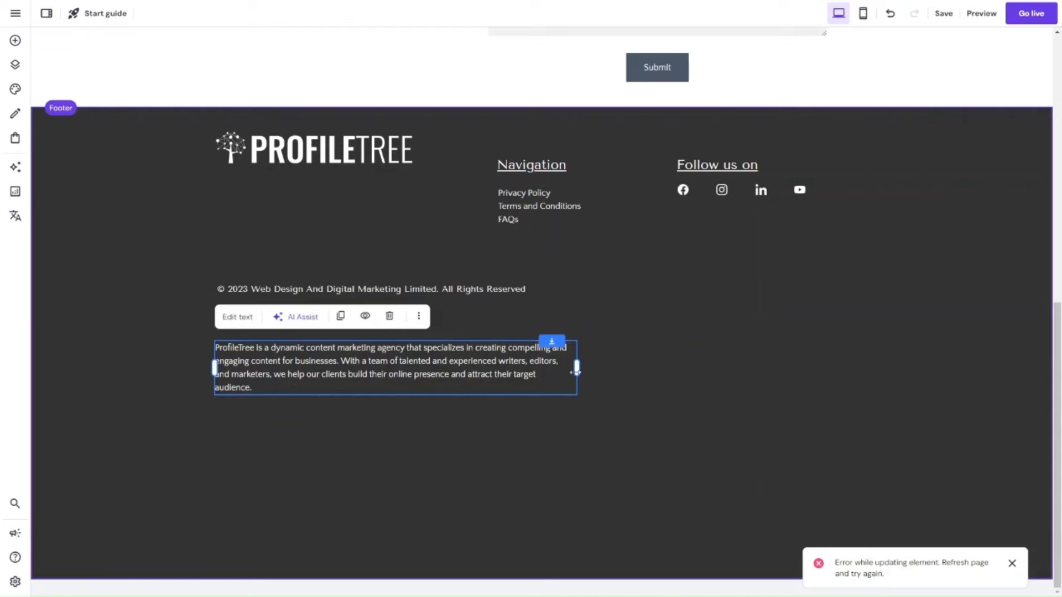
Narrow the footer paragraph and place it between the ProfileTree logo and the copyright line.
{"action": "left_click_drag", "start_coordinate": [576, 374], "coordinate": [390, 248]}
{"action": "left_click_drag", "start_coordinate": [357, 290], "coordinate": [359, 288]}
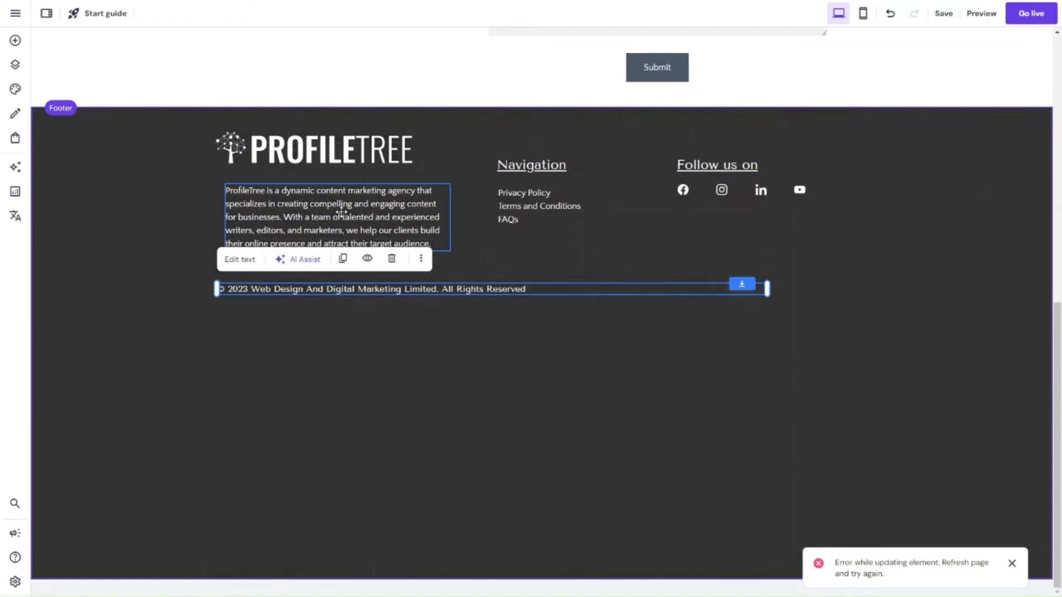
{"action": "left_click", "coordinate": [318, 219]}
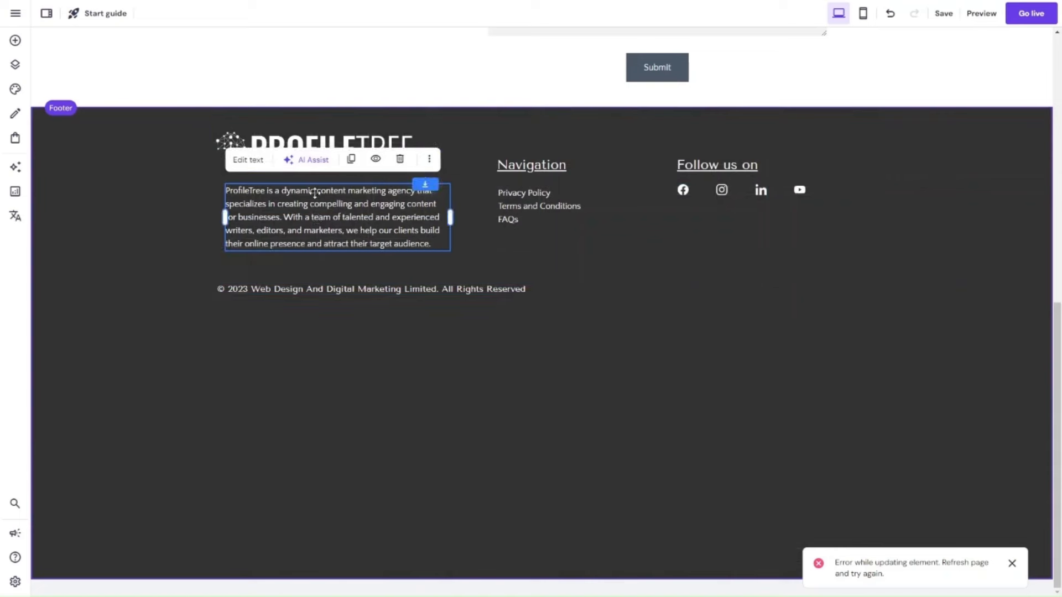
{"action": "left_click", "coordinate": [323, 167]}
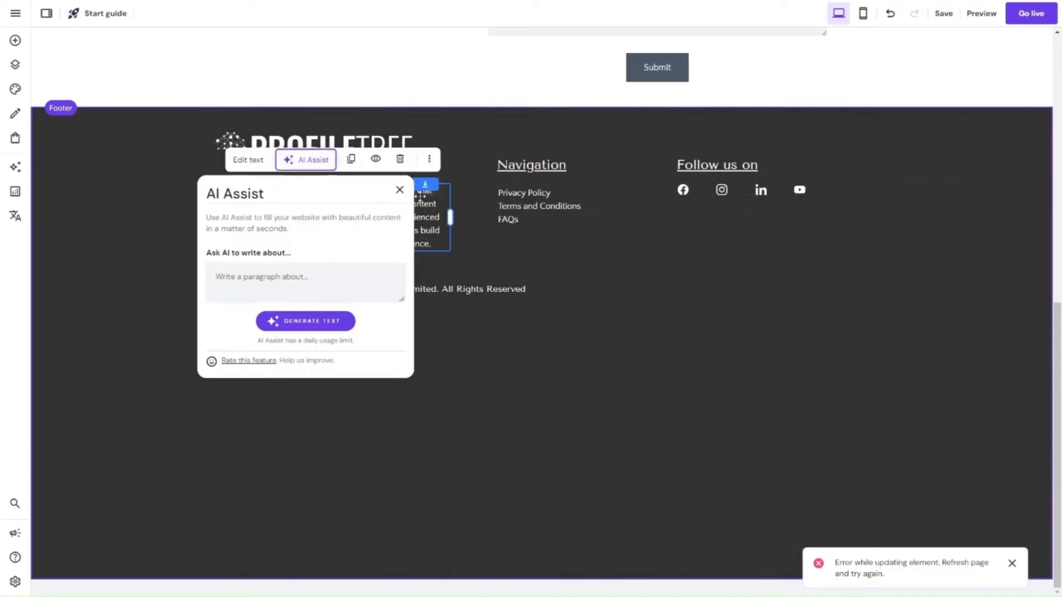
{"action": "left_click", "coordinate": [399, 190]}
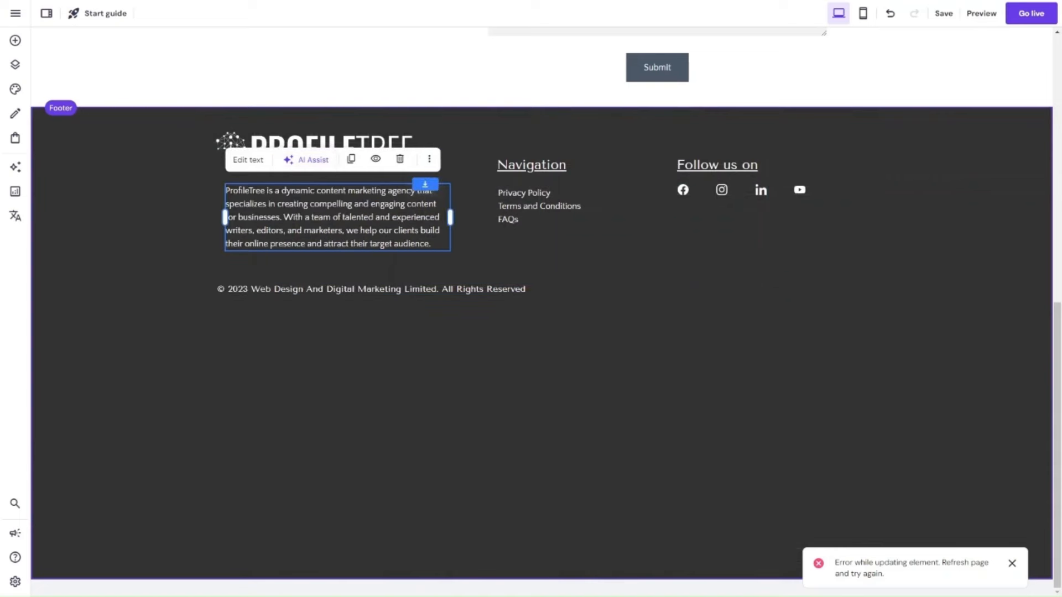
Shorten the footer section to end just below the copyright line and align the paragraph's edge with the logo.
{"action": "left_click", "coordinate": [525, 520]}
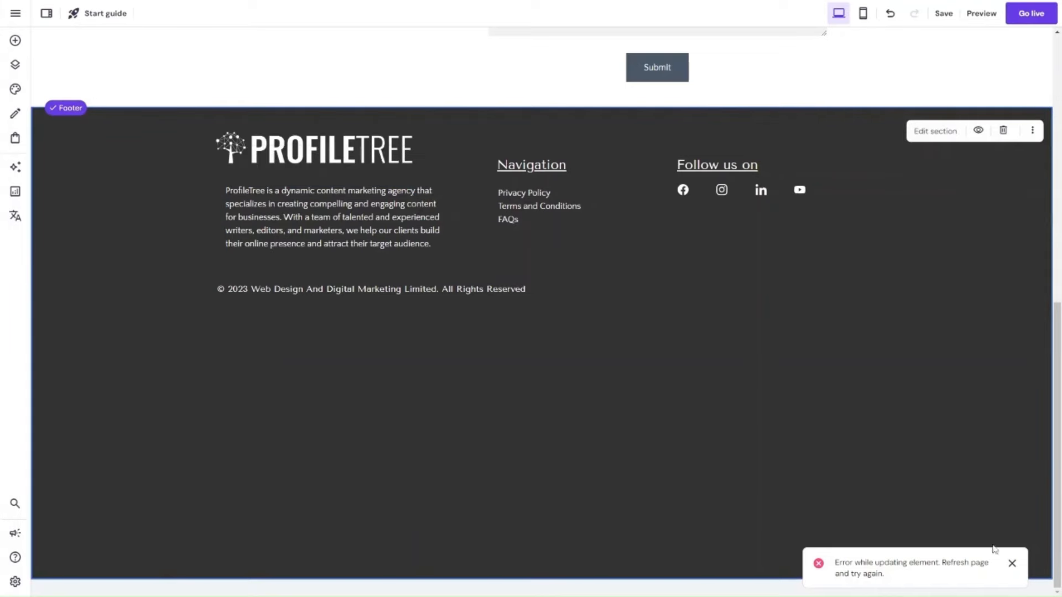
{"action": "left_click", "coordinate": [1013, 565]}
{"action": "left_click_drag", "start_coordinate": [860, 586], "coordinate": [842, 336]}
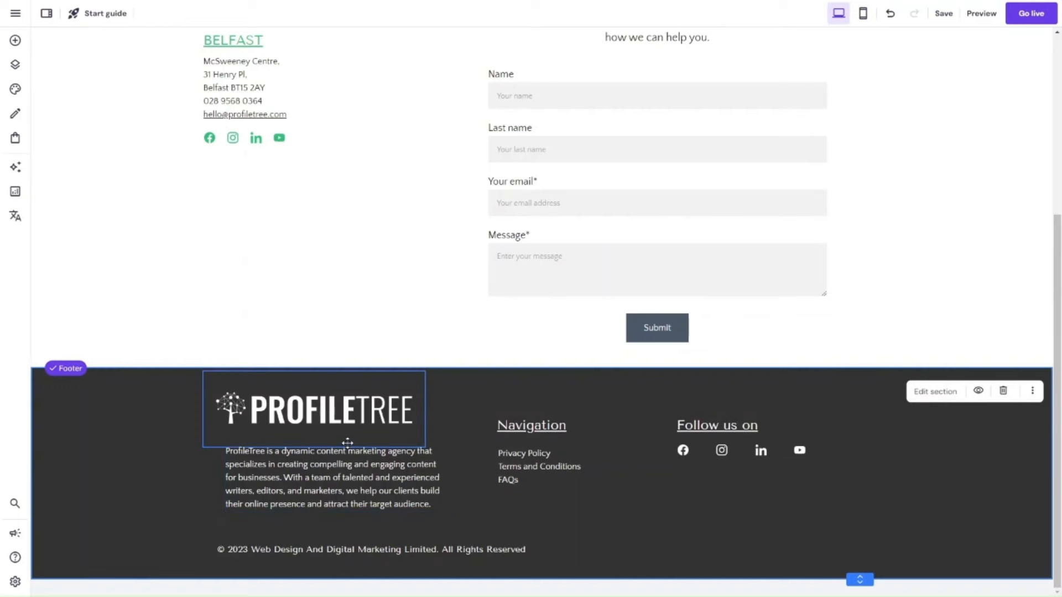
{"action": "left_click_drag", "start_coordinate": [297, 453], "coordinate": [294, 455]}
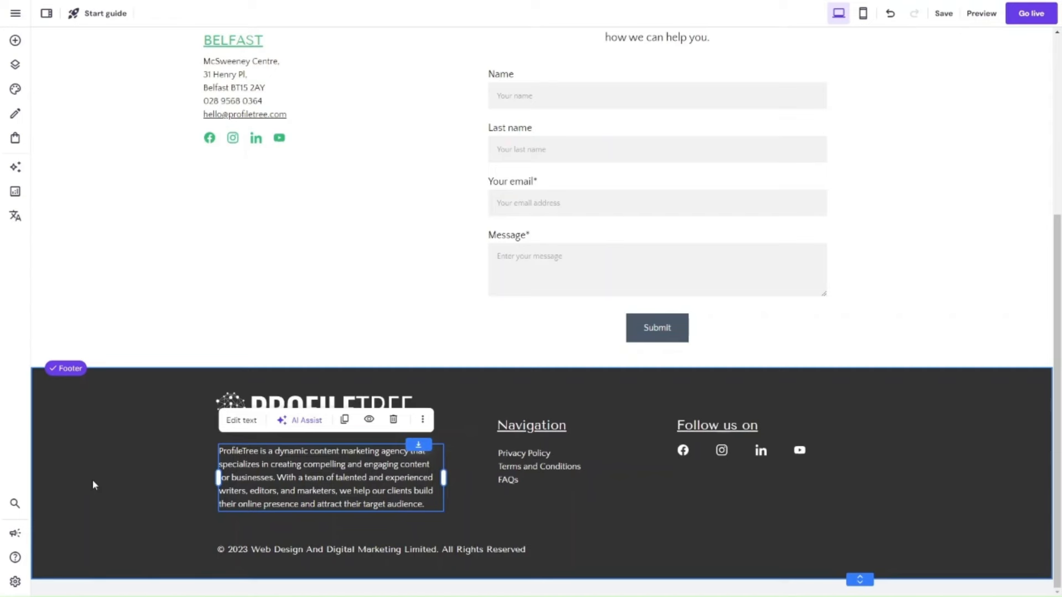
{"action": "scroll", "coordinate": [459, 277], "scroll_direction": "up", "scroll_amount": 5}
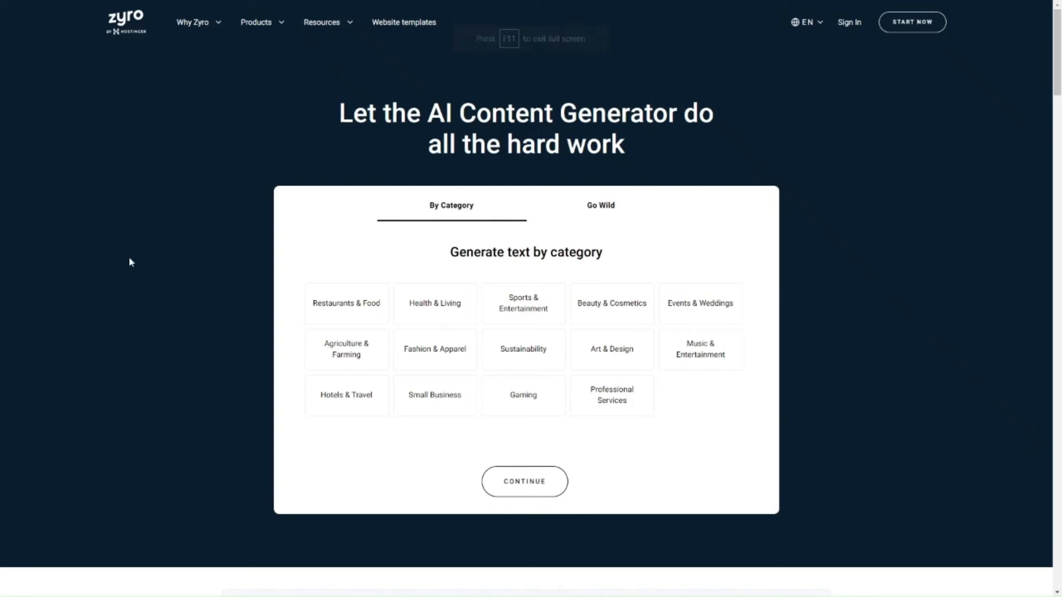
Switch to the Zyro AI Content Generator page and look through the AI tools among its products.
{"action": "left_click", "coordinate": [282, 29]}
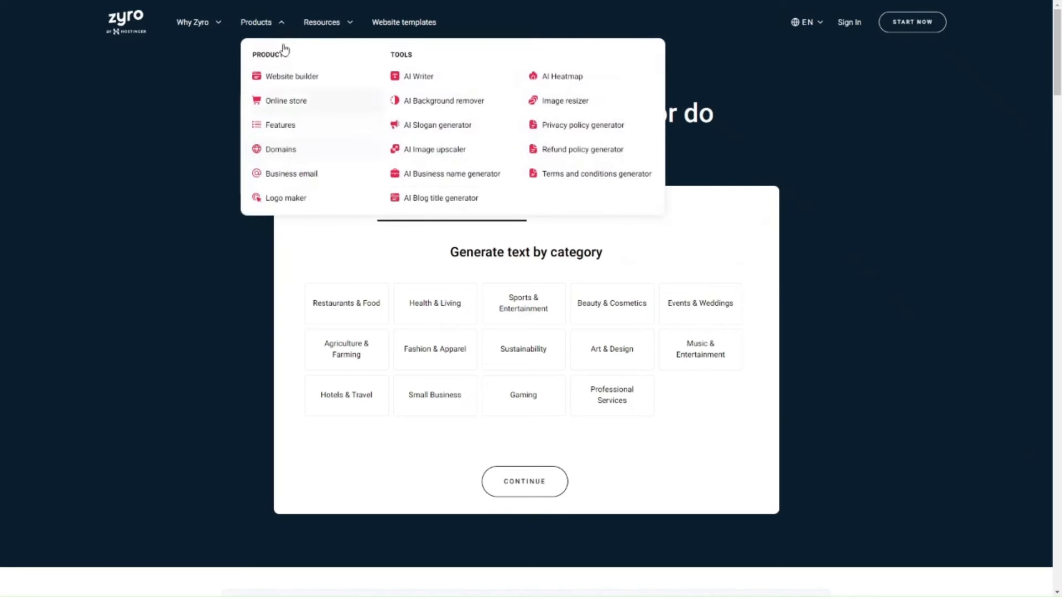
{"action": "left_click", "coordinate": [274, 27]}
{"action": "left_click", "coordinate": [281, 27]}
{"action": "left_click", "coordinate": [302, 65]}
{"action": "left_click", "coordinate": [275, 23]}
{"action": "left_click", "coordinate": [291, 19]}
{"action": "left_click", "coordinate": [291, 19]}
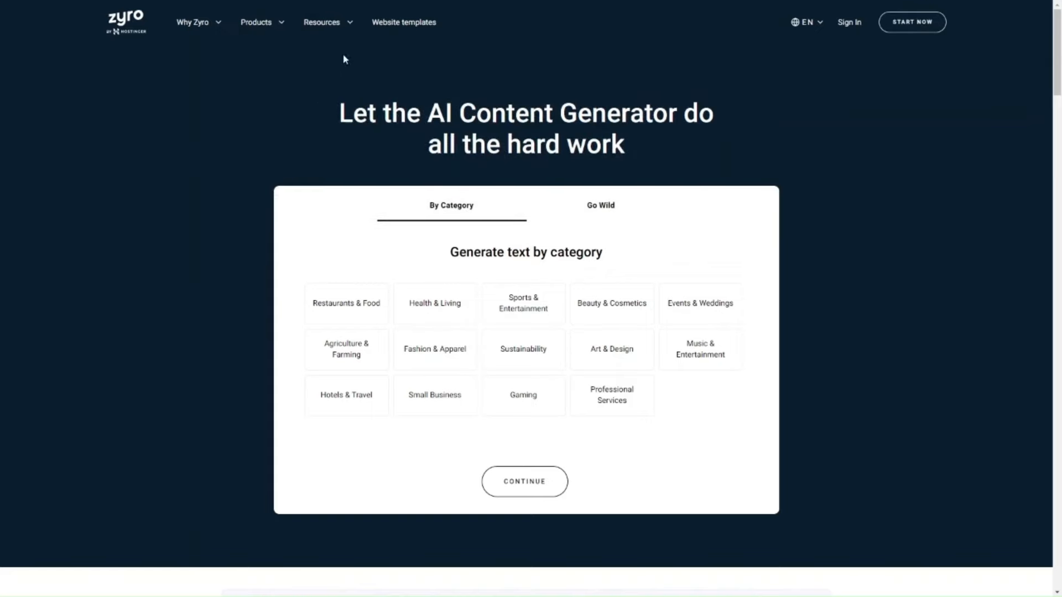
{"action": "mouse_move", "coordinate": [276, 28]}
Paste the ProfileTree sales and digital marketing description as the source text for Go Wild in the AI Content Generator.
{"action": "left_click", "coordinate": [616, 217]}
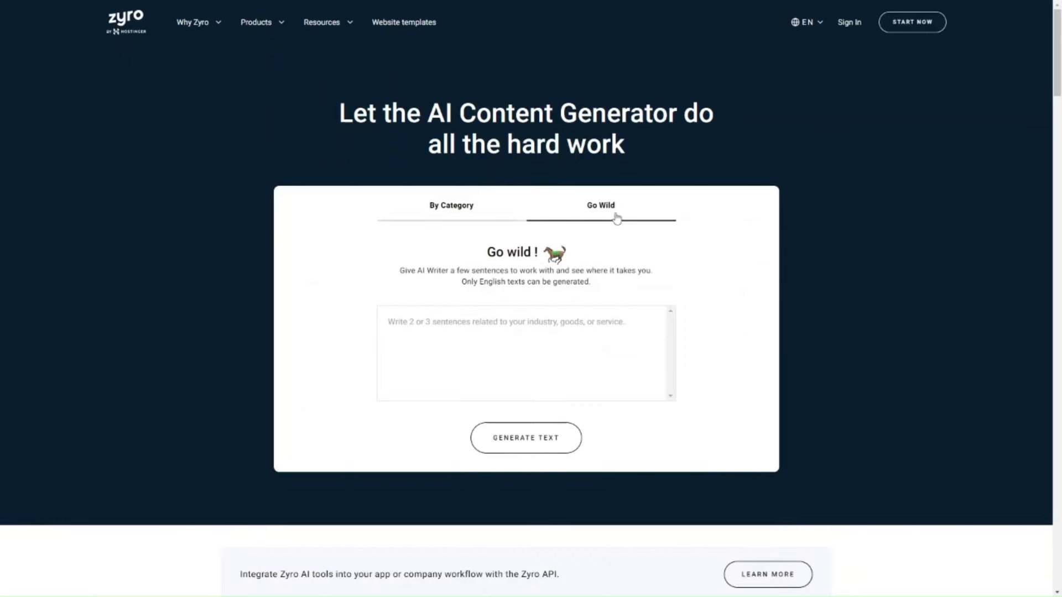
{"action": "left_click", "coordinate": [526, 335]}
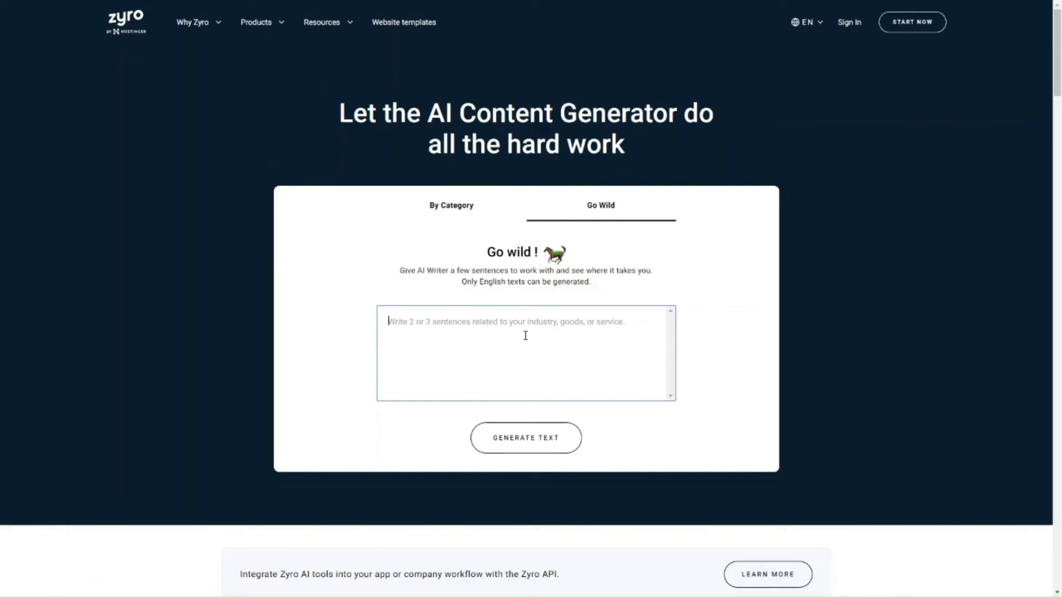
{"action": "key", "text": "alt+Tab"}
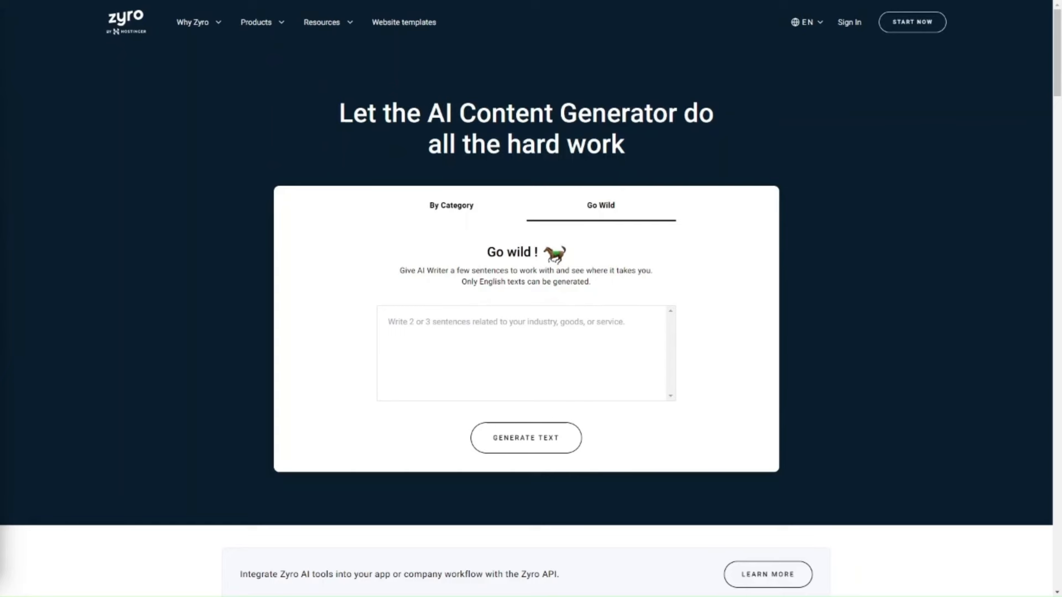
{"action": "left_click", "coordinate": [526, 359]}
{"action": "type", "text": "We generate sales for businesses using online marketing, digital audits, content creation, digital strategy, web design, website development, SEO, video production and training.  Why not have our team of experts audit your website, develop your digital marketing strategy and help you deliver growth and digital sales for your business. ProfileTree could be the perfect partner for your digital journey."}
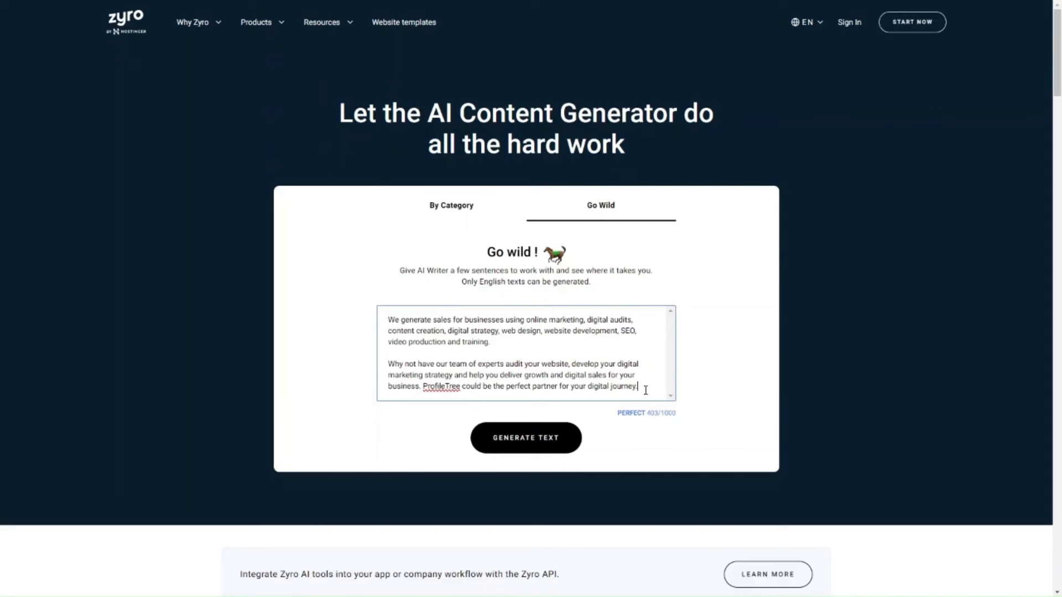
{"action": "left_click_drag", "start_coordinate": [645, 387], "coordinate": [382, 358]}
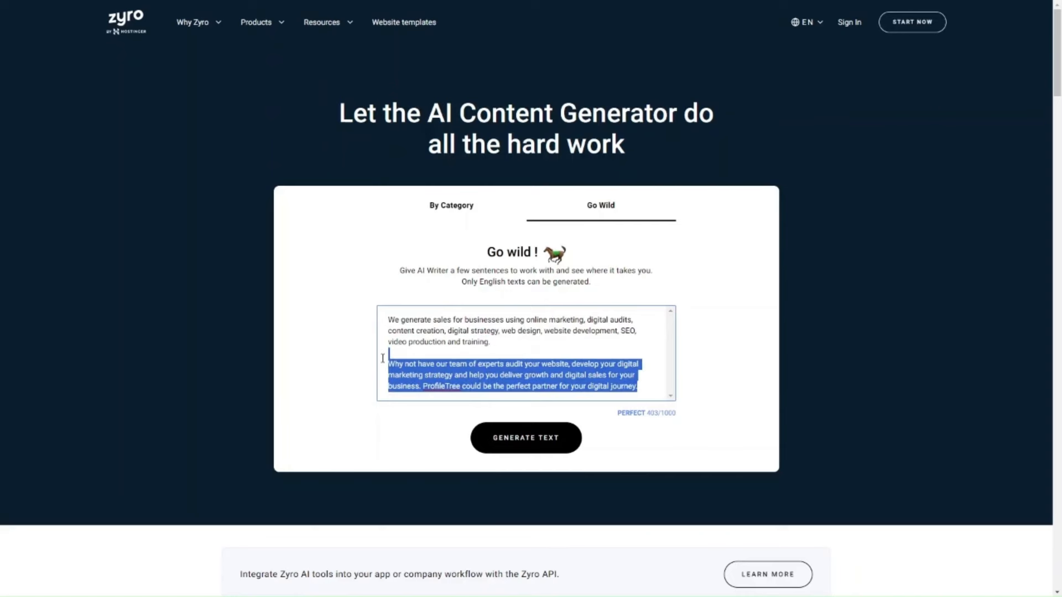
{"action": "key", "text": "BackSpace"}
{"action": "key", "text": "ctrl+z"}
{"action": "left_click", "coordinate": [479, 321]}
{"action": "left_click_drag", "start_coordinate": [455, 318], "coordinate": [697, 412]}
{"action": "key", "text": "BackSpace"}
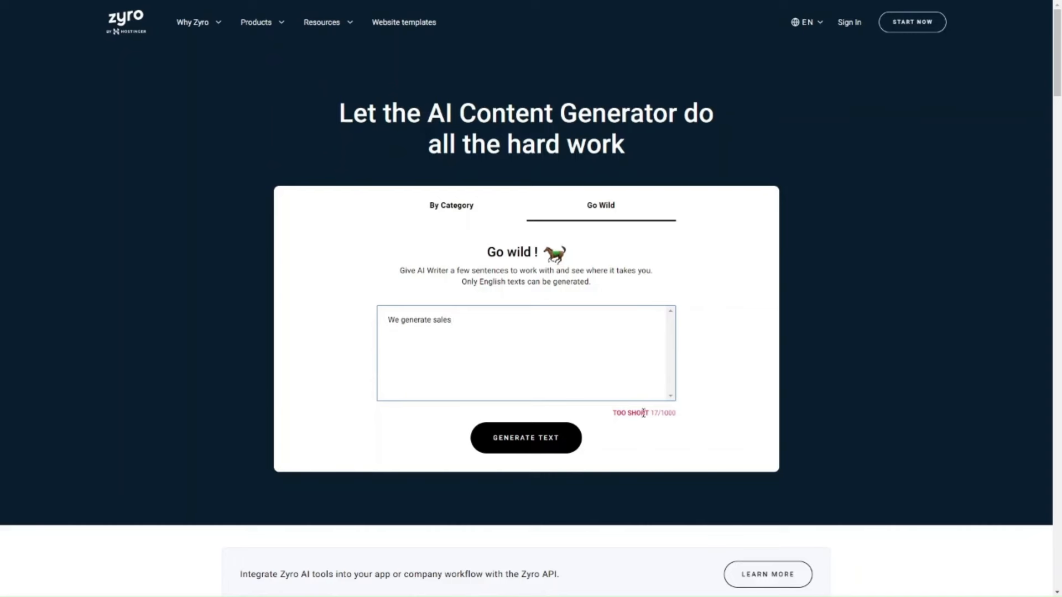
{"action": "key", "text": "ctrl+z"}
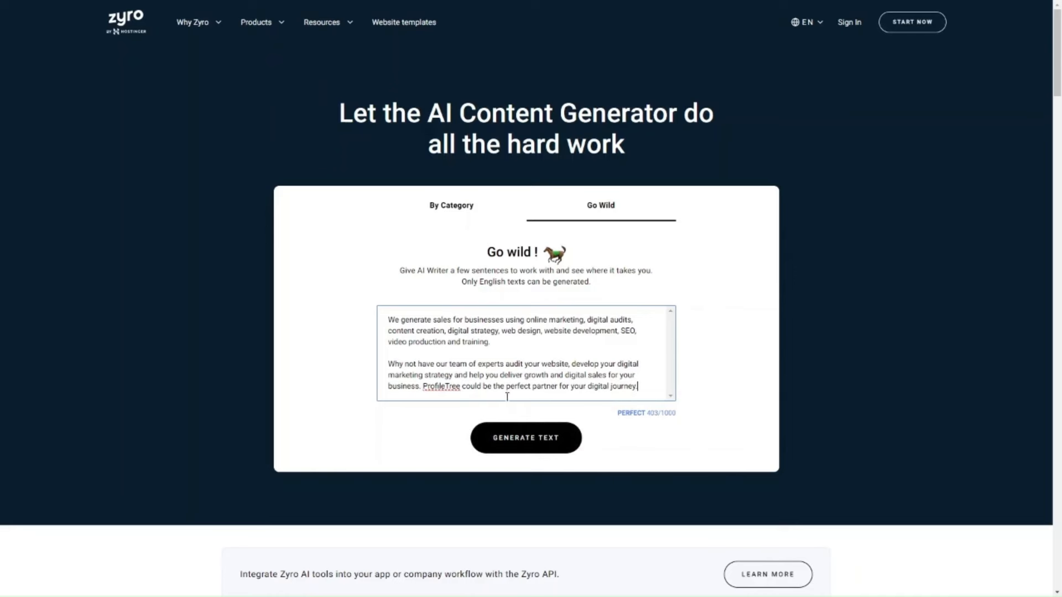
Generate Go Wild text from the pasted ProfileTree description, compare the two versions and copy Result 1.
{"action": "left_click", "coordinate": [513, 446]}
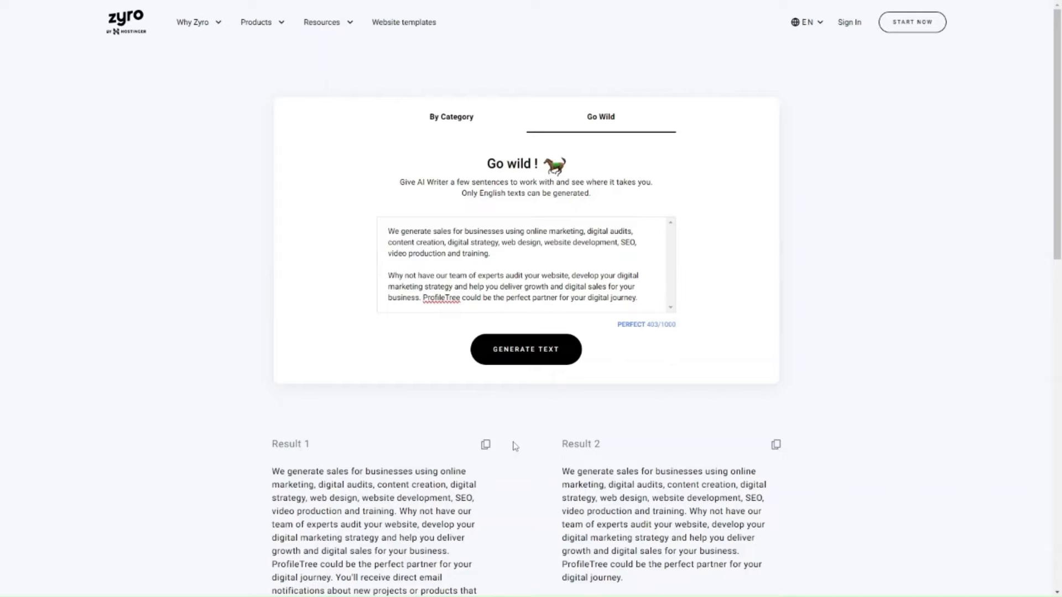
{"action": "scroll", "coordinate": [515, 446], "scroll_direction": "down", "scroll_amount": 5}
{"action": "scroll", "coordinate": [515, 446], "scroll_direction": "up", "scroll_amount": 3}
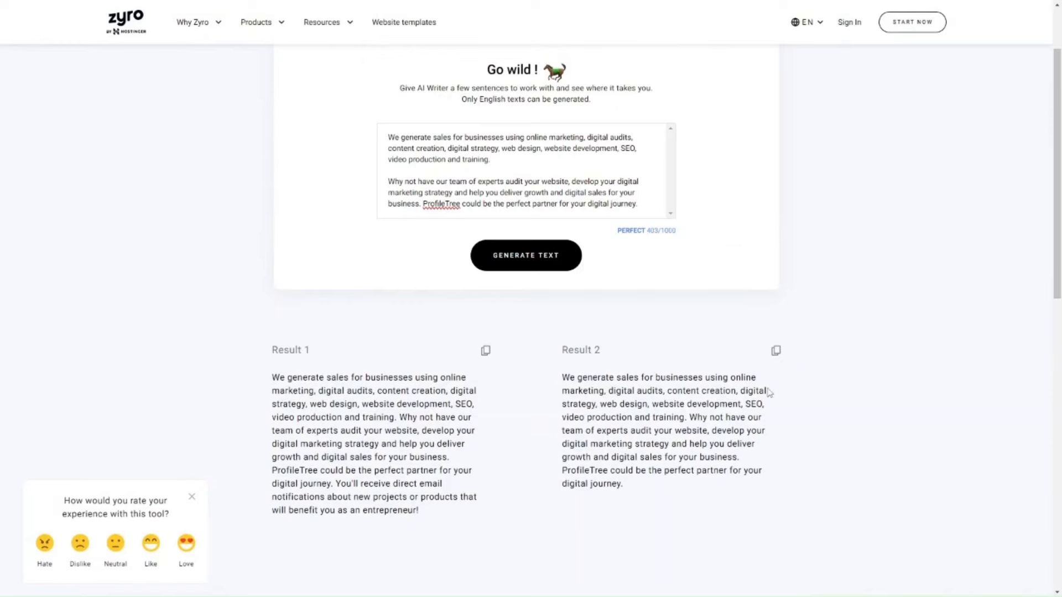
{"action": "scroll", "coordinate": [768, 393], "scroll_direction": "up", "scroll_amount": 2}
{"action": "scroll", "coordinate": [769, 393], "scroll_direction": "down", "scroll_amount": 2}
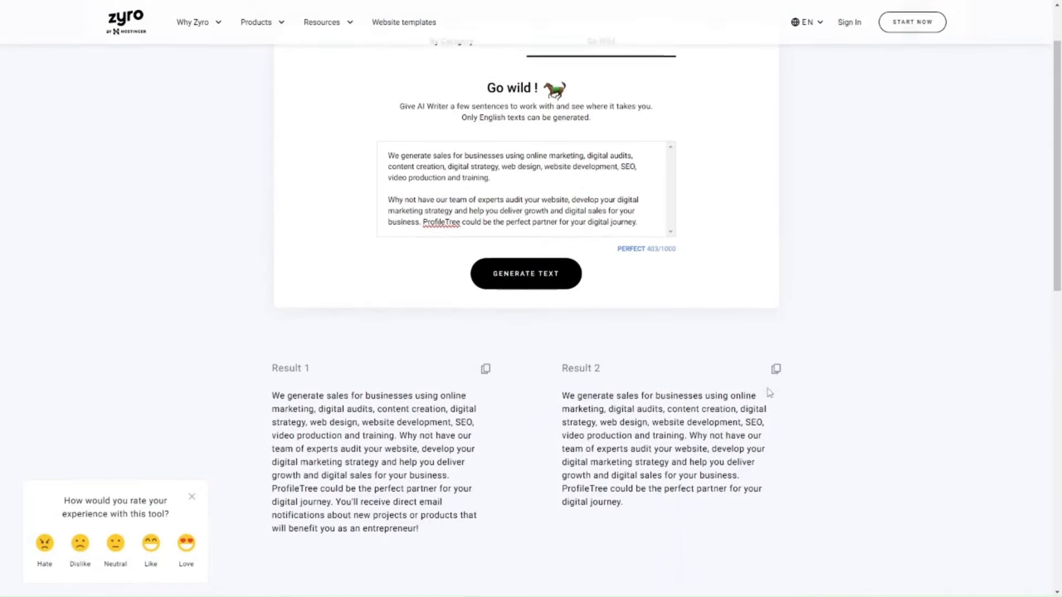
{"action": "left_click", "coordinate": [486, 356]}
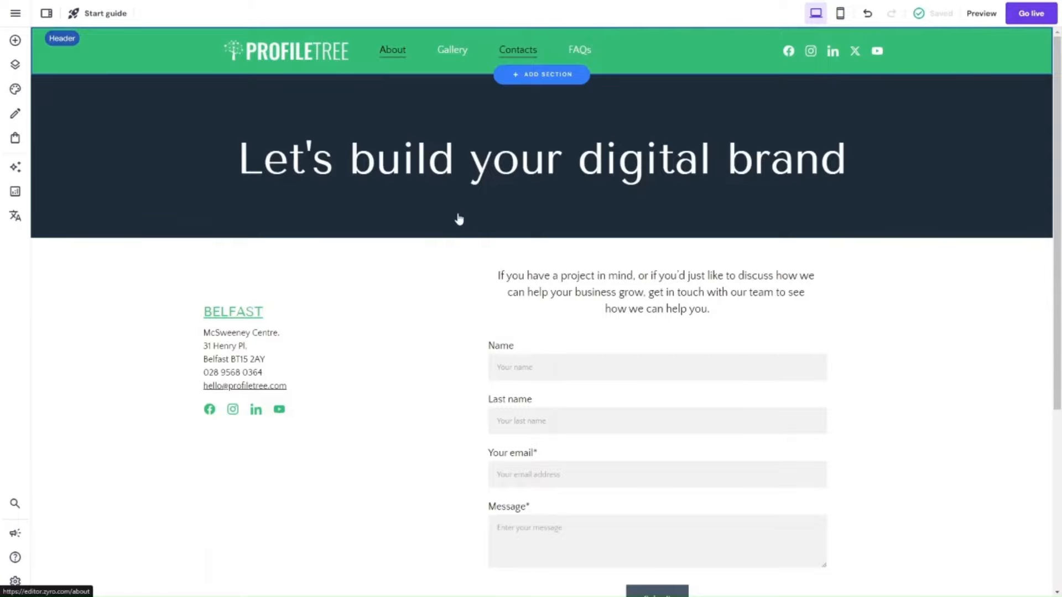
Switch to the website builder and replace the paragraph under "Building Brands Online since 2010" on the About page with the copied text.
{"action": "left_click", "coordinate": [394, 51]}
{"action": "scroll", "coordinate": [506, 420], "scroll_direction": "down", "scroll_amount": 4}
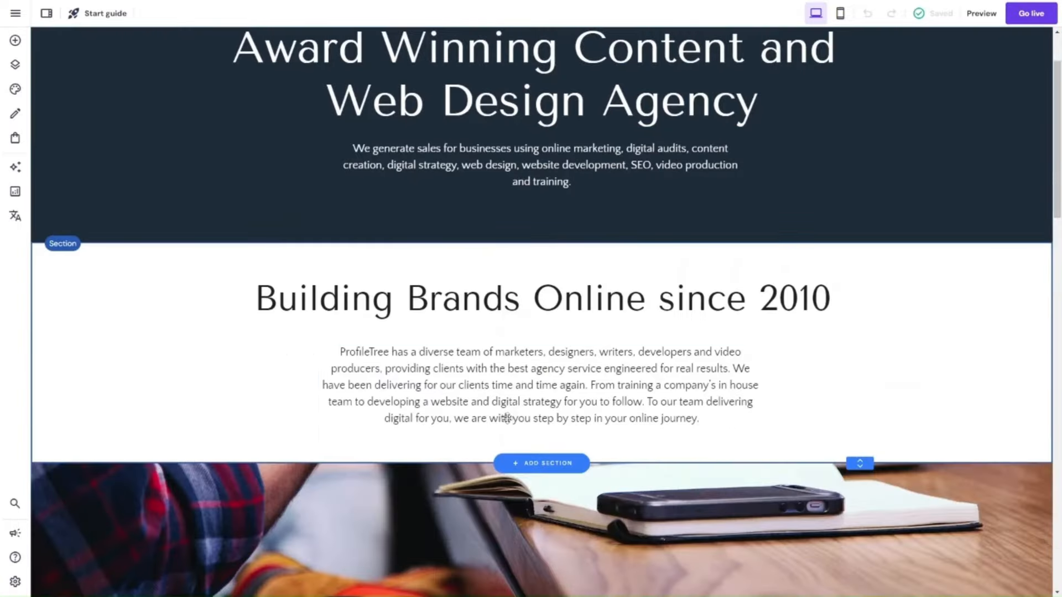
{"action": "scroll", "coordinate": [507, 420], "scroll_direction": "down", "scroll_amount": 5}
{"action": "scroll", "coordinate": [507, 422], "scroll_direction": "up", "scroll_amount": 6}
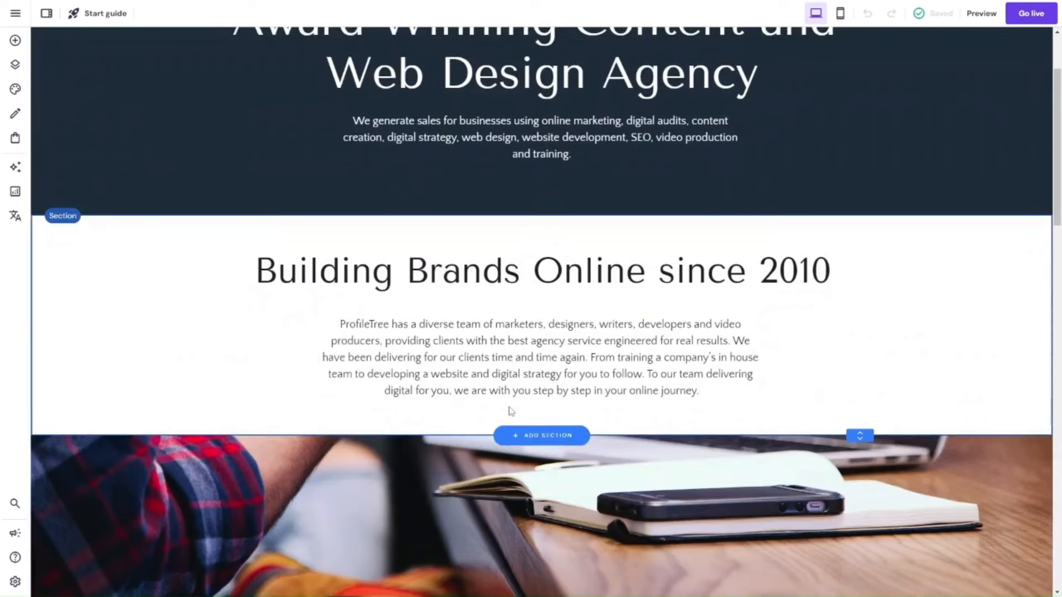
{"action": "left_click", "coordinate": [513, 368]}
{"action": "left_click", "coordinate": [336, 294]}
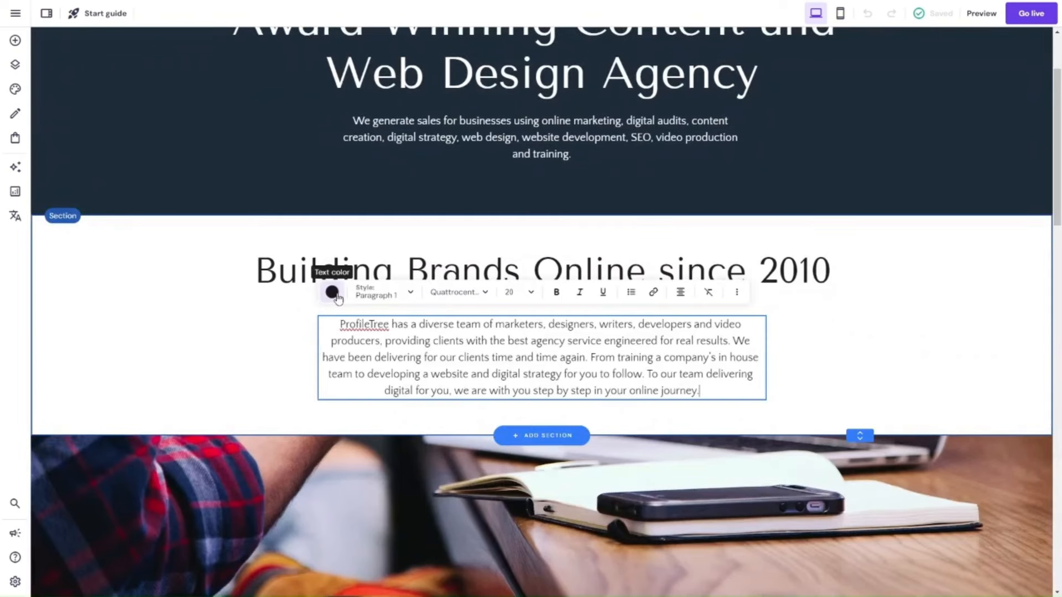
{"action": "left_click", "coordinate": [390, 342]}
{"action": "key", "text": "ctrl+a"}
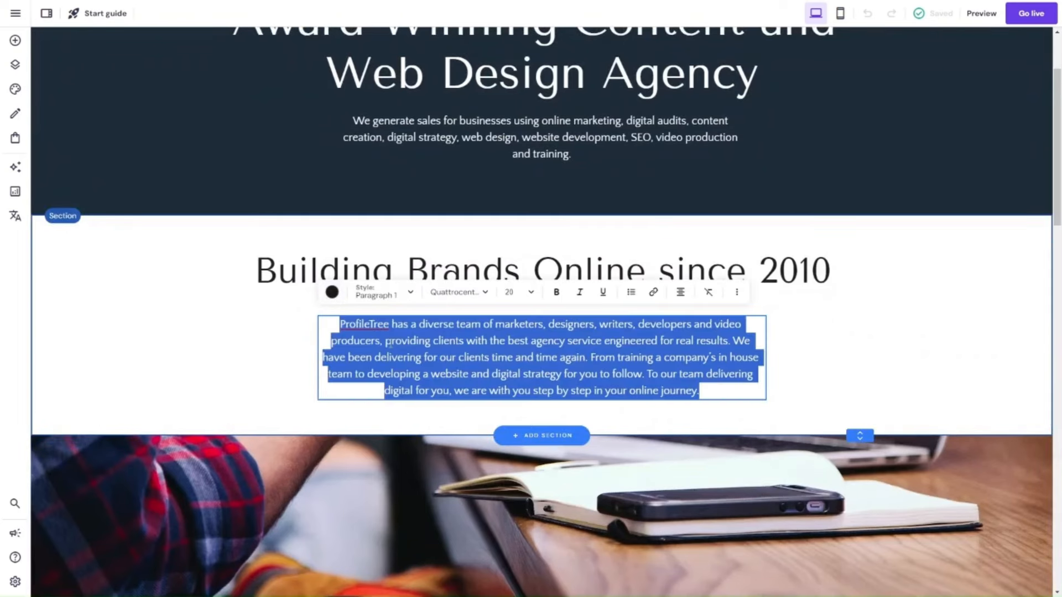
{"action": "key", "text": "ctrl+v"}
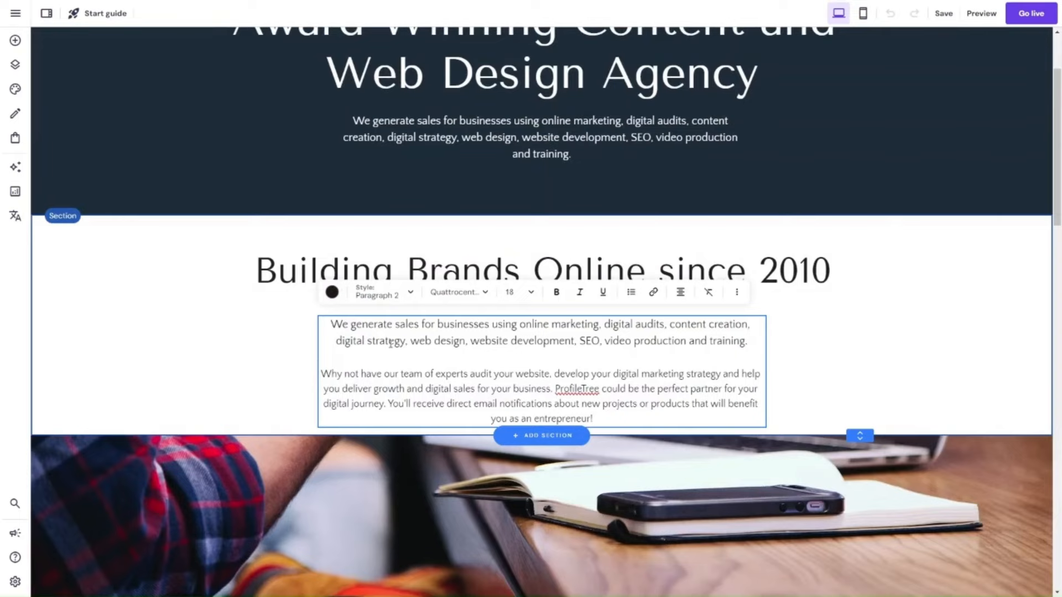
{"action": "left_click", "coordinate": [818, 405]}
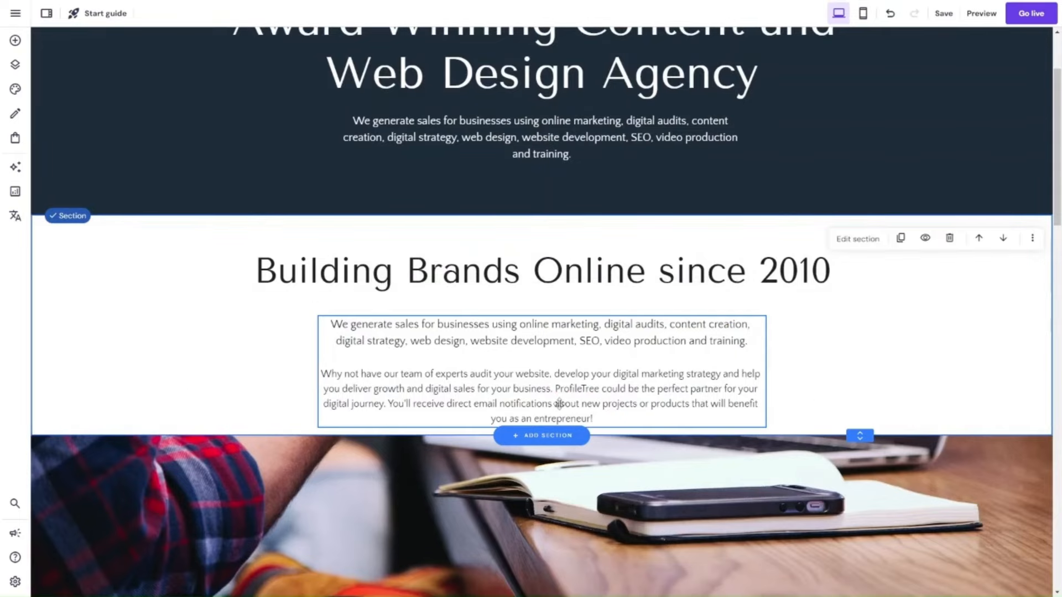
Move the "Building Brands Online since 2010" heading and its new paragraph slightly higher in their section.
{"action": "scroll", "coordinate": [556, 404], "scroll_direction": "down", "scroll_amount": 10}
{"action": "scroll", "coordinate": [561, 409], "scroll_direction": "up", "scroll_amount": 10}
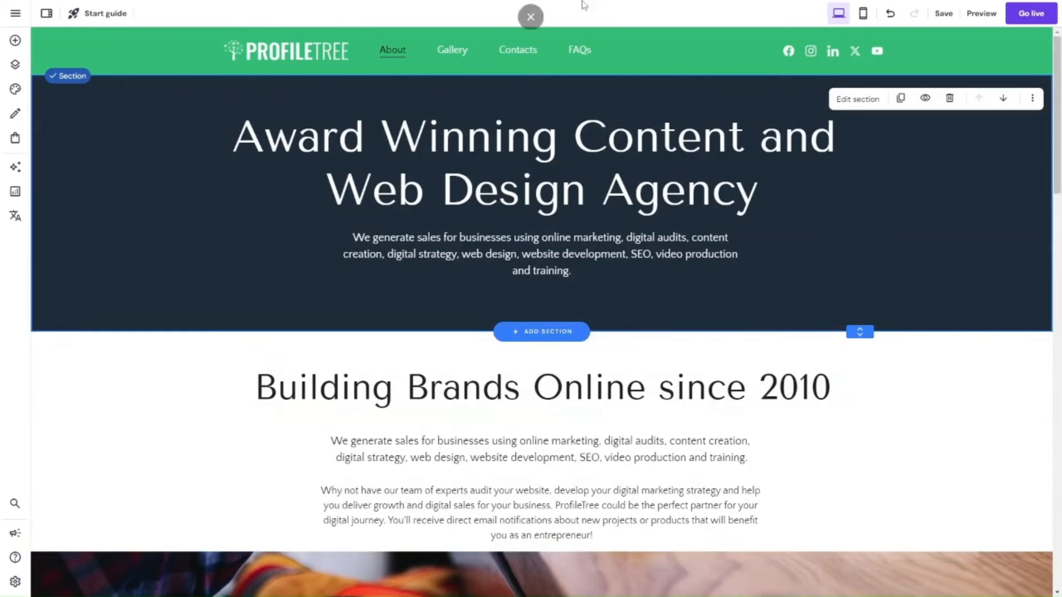
{"action": "scroll", "coordinate": [515, 349], "scroll_direction": "down", "scroll_amount": 2}
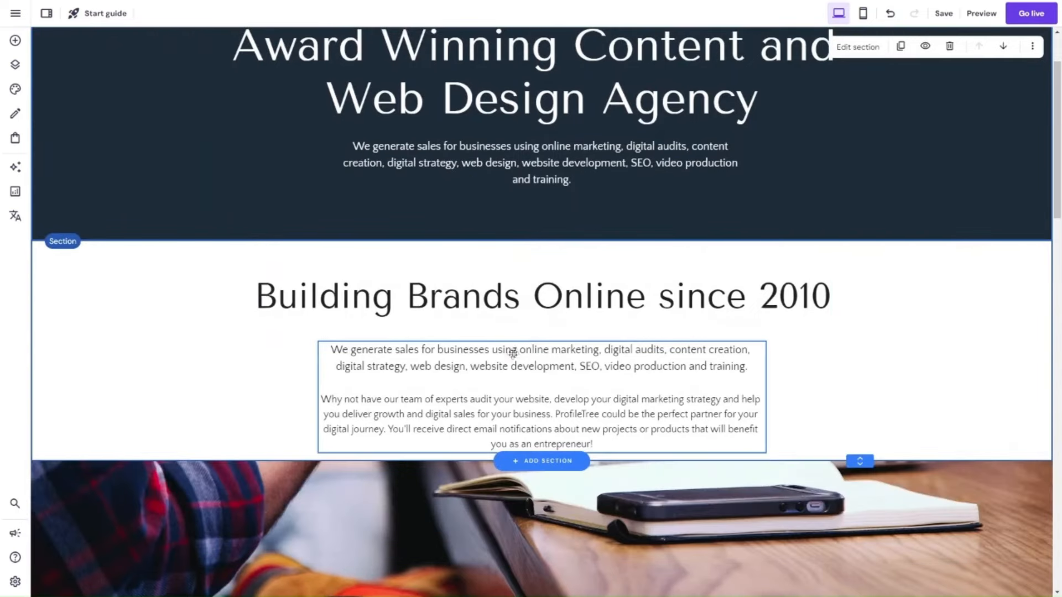
{"action": "mouse_move", "coordinate": [519, 308]}
{"action": "left_mouse_down"}
{"action": "mouse_move", "coordinate": [524, 286]}
{"action": "mouse_move", "coordinate": [533, 293]}
{"action": "left_mouse_up"}
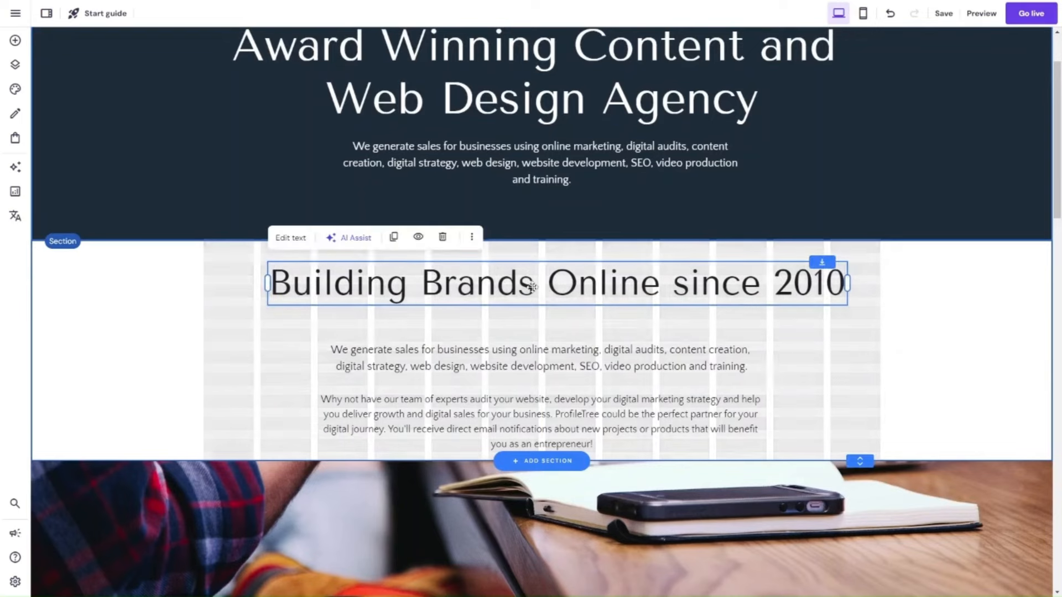
{"action": "left_click_drag", "start_coordinate": [503, 400], "coordinate": [506, 375]}
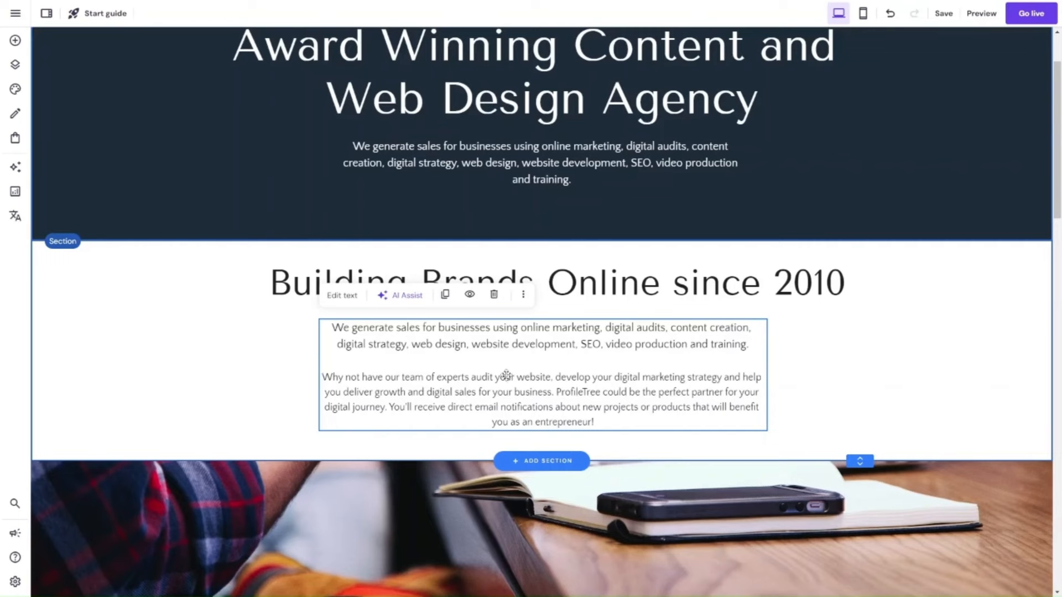
{"action": "left_click_drag", "start_coordinate": [507, 376], "coordinate": [502, 376]}
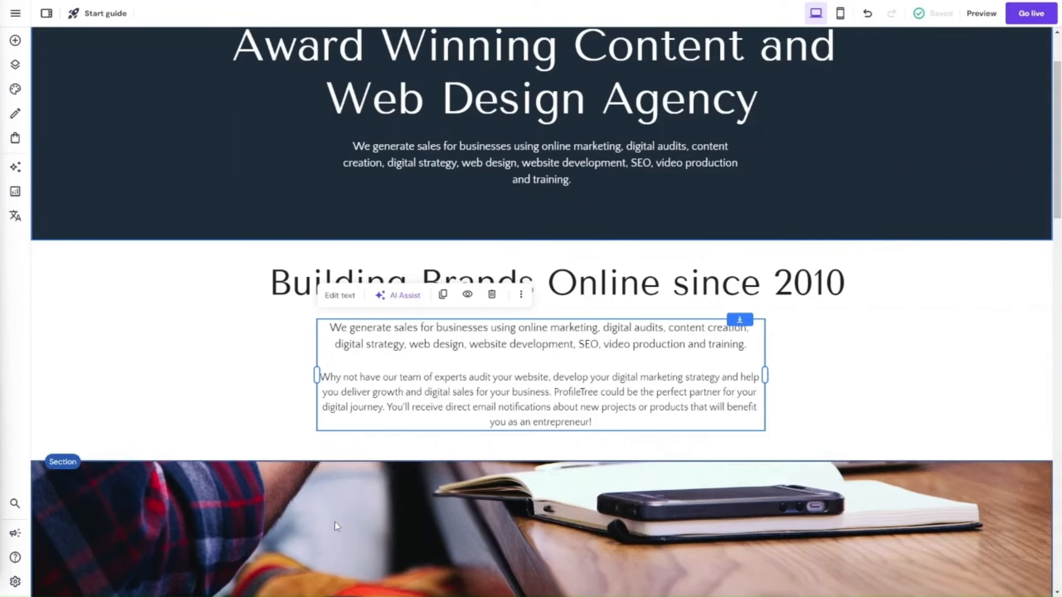
Review the remaining About page sections, including the banner image, the services and the company figures.
{"action": "scroll", "coordinate": [334, 522], "scroll_direction": "down", "scroll_amount": 3}
{"action": "scroll", "coordinate": [336, 525], "scroll_direction": "down", "scroll_amount": 2}
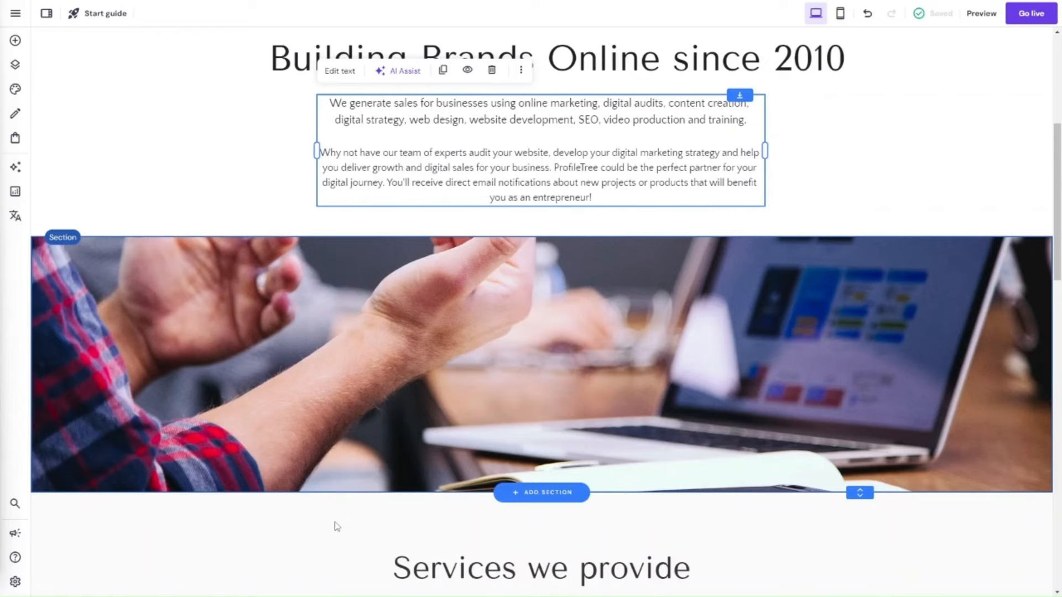
{"action": "scroll", "coordinate": [336, 526], "scroll_direction": "down", "scroll_amount": 6}
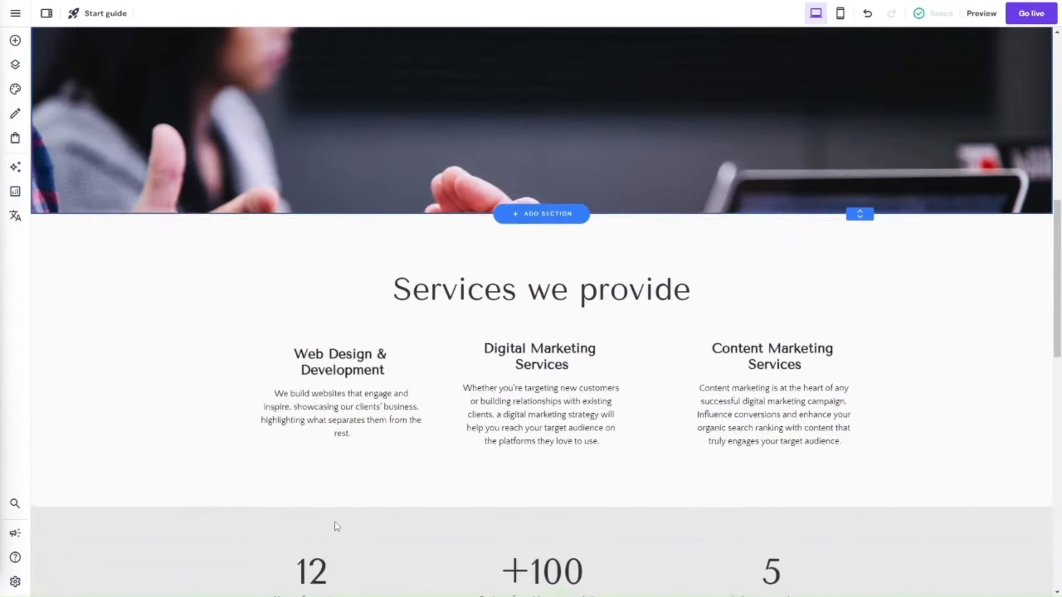
{"action": "scroll", "coordinate": [336, 526], "scroll_direction": "down", "scroll_amount": 1}
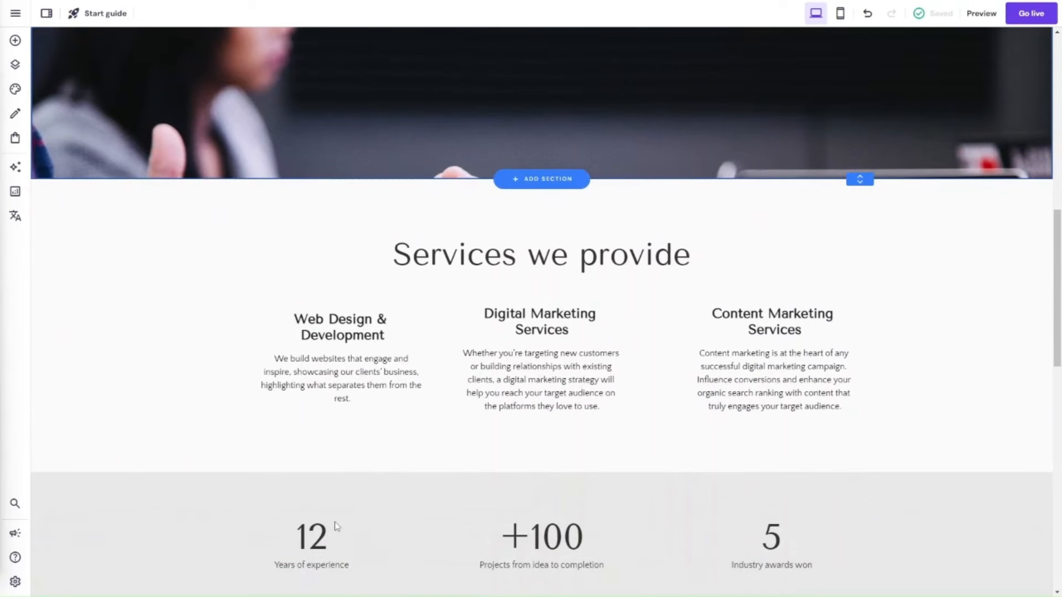
{"action": "scroll", "coordinate": [335, 522], "scroll_direction": "down", "scroll_amount": 2}
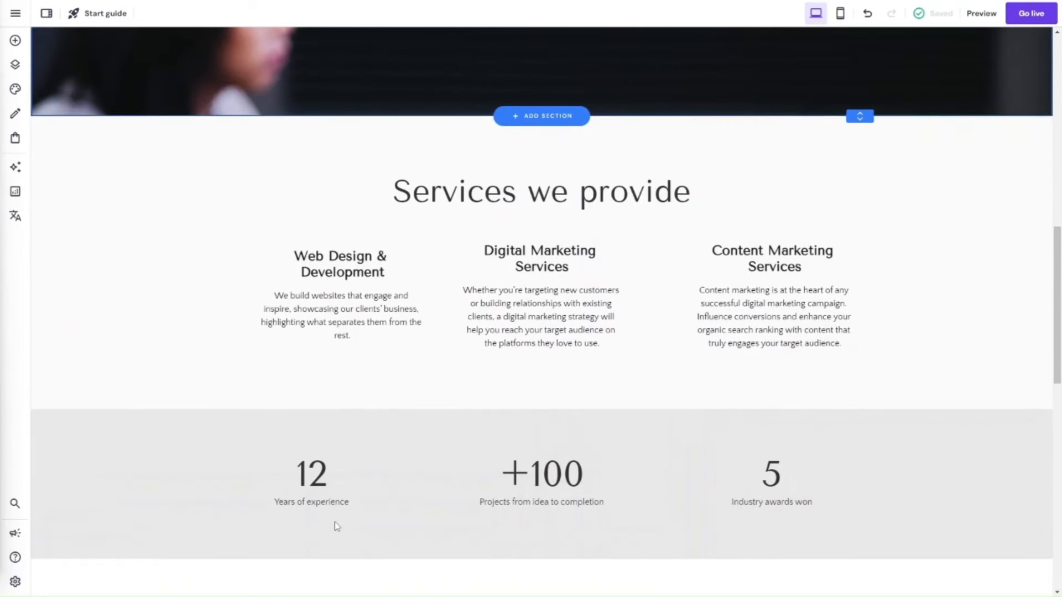
{"action": "scroll", "coordinate": [337, 526], "scroll_direction": "down", "scroll_amount": 2}
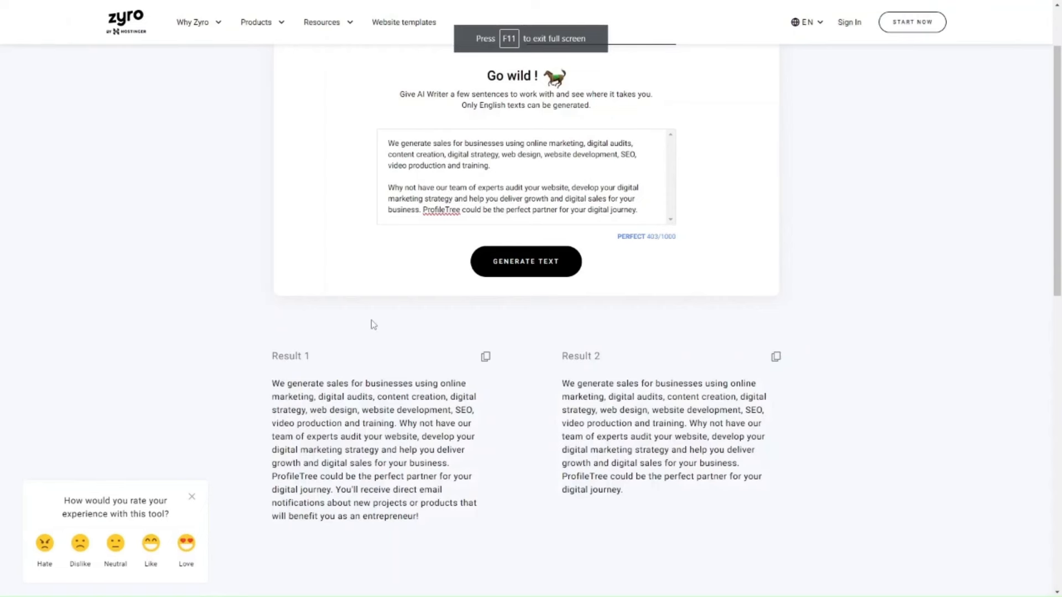
Go from the Zyro products to the AI logo maker and start a logo named ProfileTree, pasting the company's marketing text as brand description.
{"action": "scroll", "coordinate": [372, 325], "scroll_direction": "up", "scroll_amount": 2}
{"action": "mouse_move", "coordinate": [279, 23]}
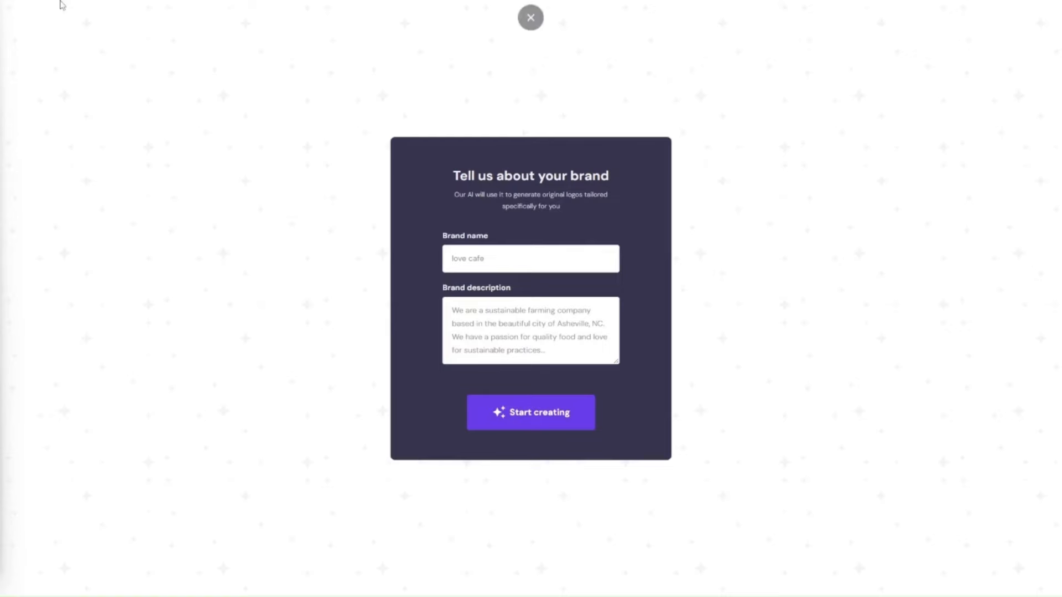
{"action": "left_click", "coordinate": [507, 255]}
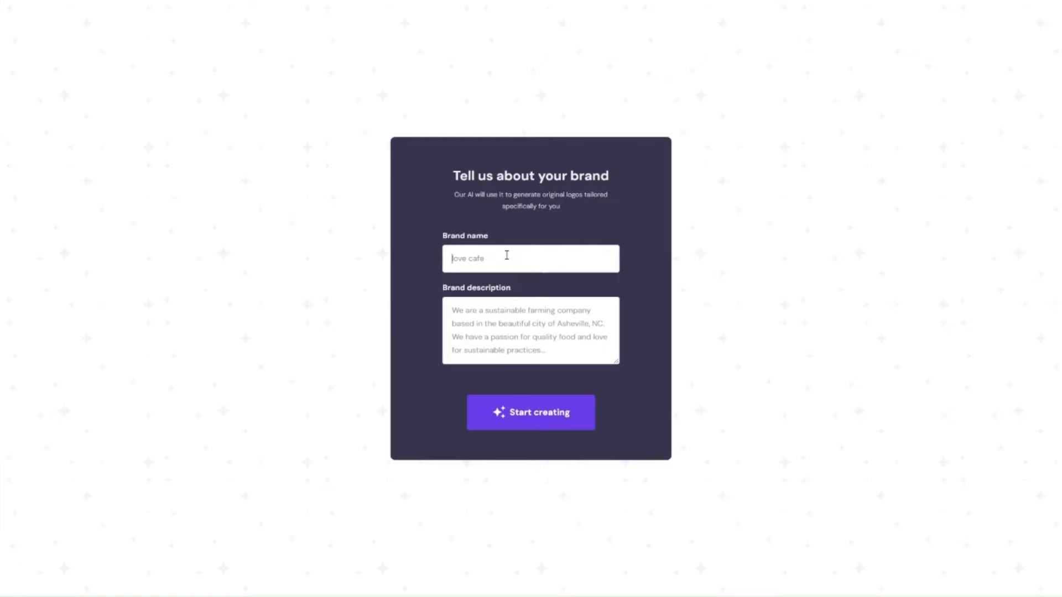
{"action": "type", "text": "ProfileTree"}
{"action": "left_click", "coordinate": [523, 310]}
{"action": "key", "text": "ctrl+v"}
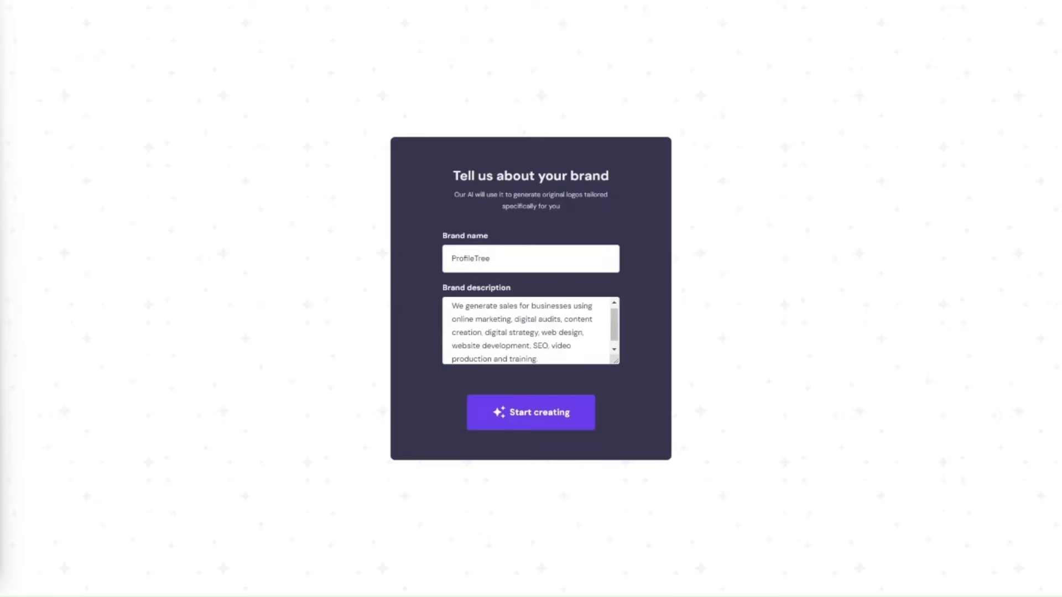
{"action": "left_click", "coordinate": [526, 423]}
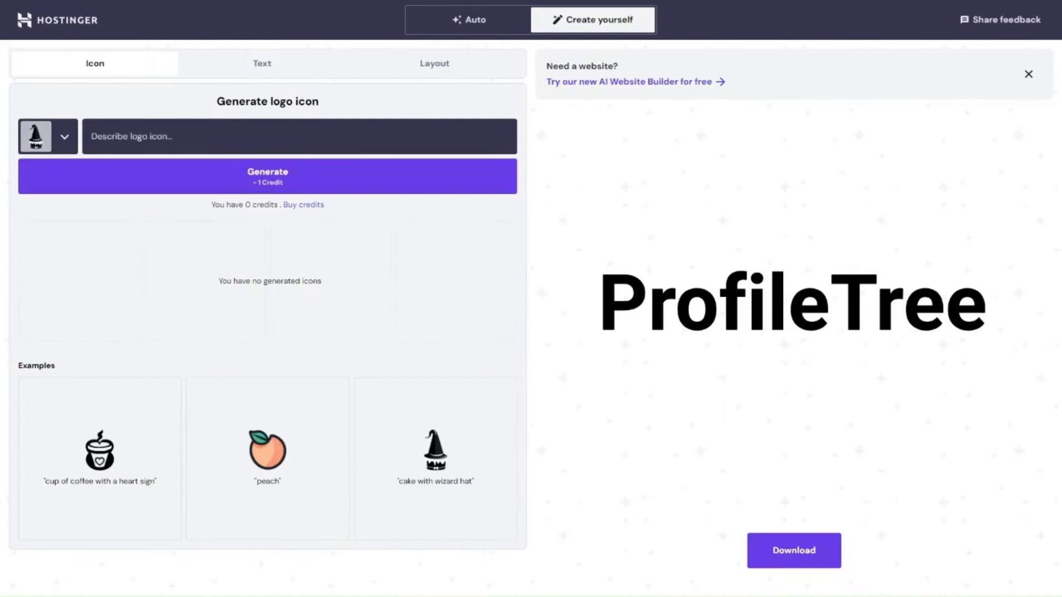
In the create-yourself mode, enter "content and gen" as the icon description and review the logo's text and layout options.
{"action": "key", "text": "alt+Left"}
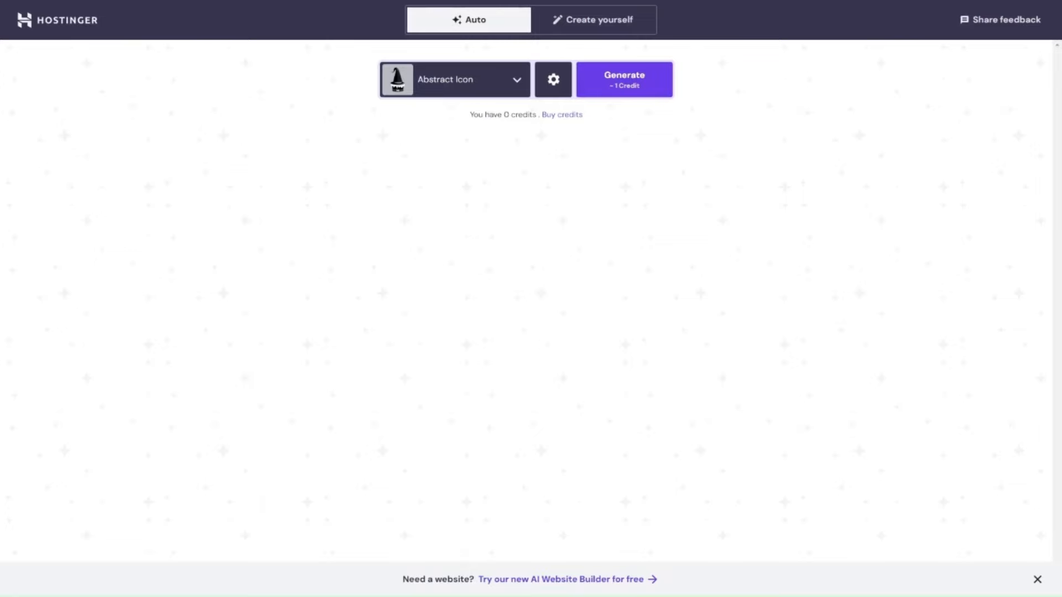
{"action": "left_click", "coordinate": [608, 33]}
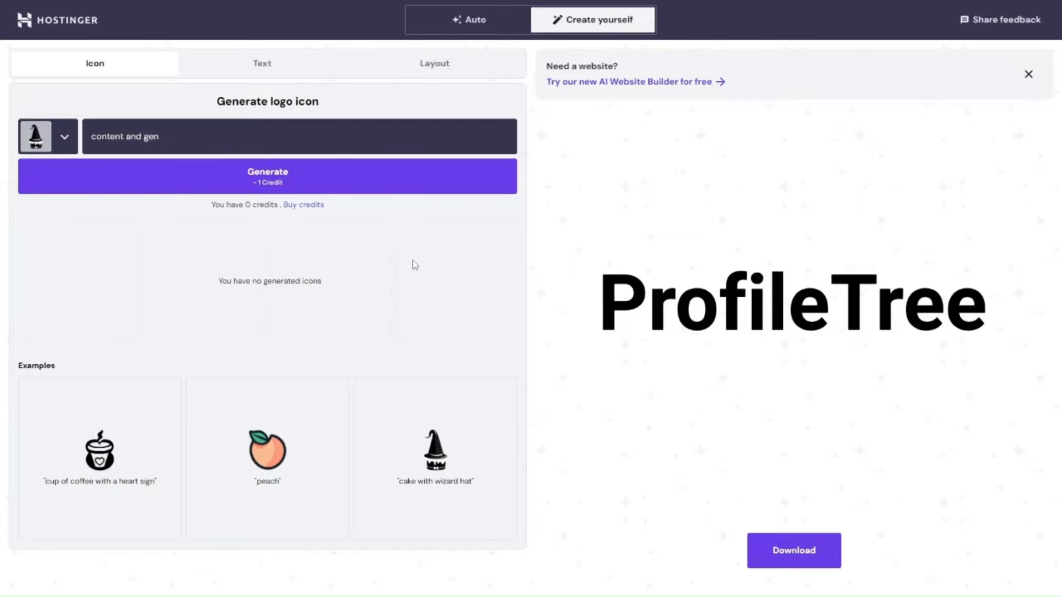
{"action": "left_click", "coordinate": [292, 62]}
{"action": "scroll", "coordinate": [382, 314], "scroll_direction": "down", "scroll_amount": 8}
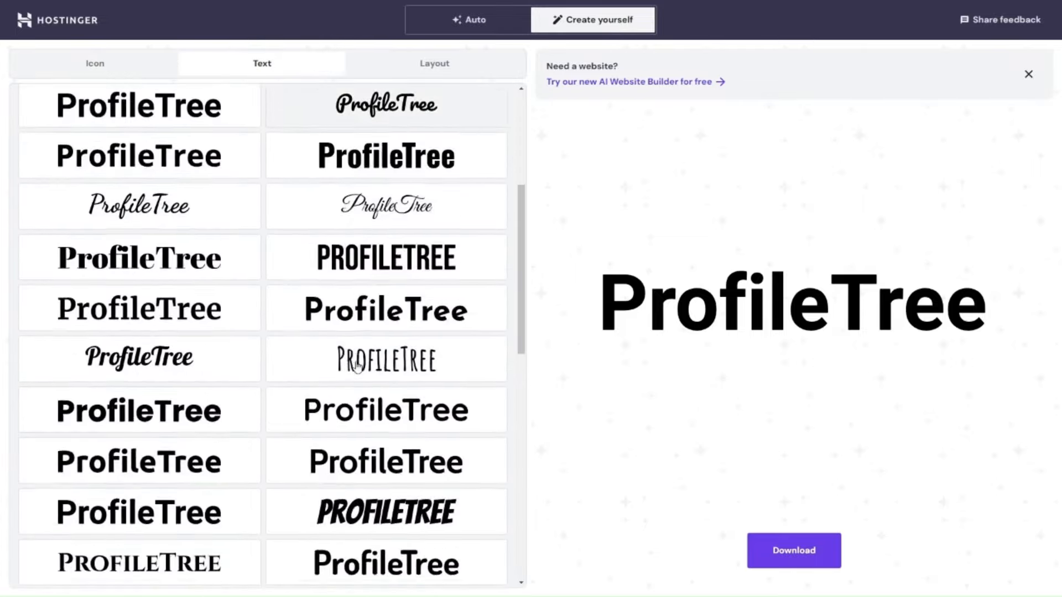
{"action": "scroll", "coordinate": [356, 367], "scroll_direction": "up", "scroll_amount": 10}
{"action": "left_click", "coordinate": [434, 64]}
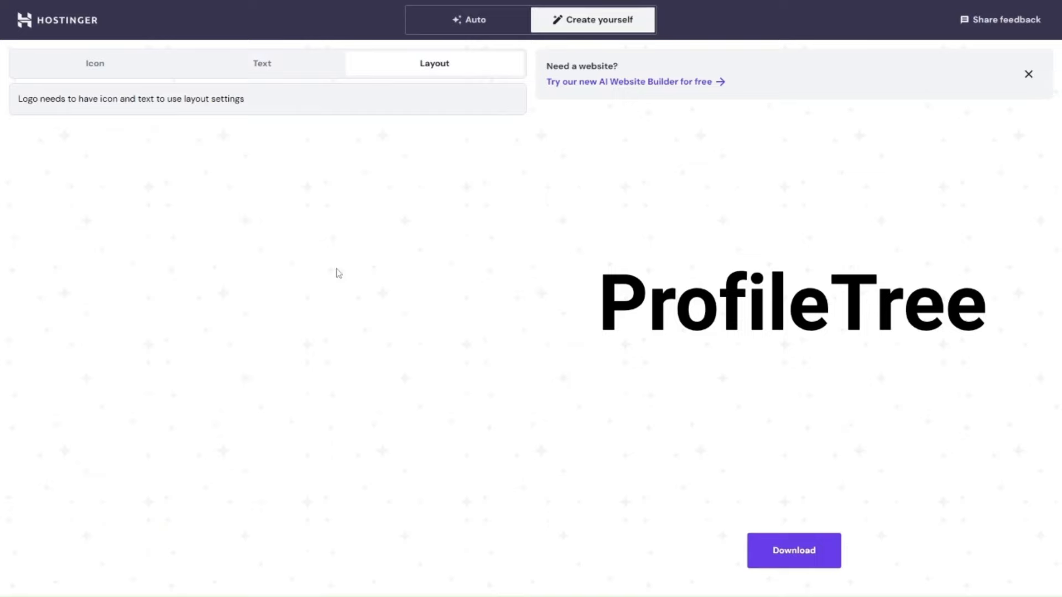
{"action": "left_click", "coordinate": [297, 65]}
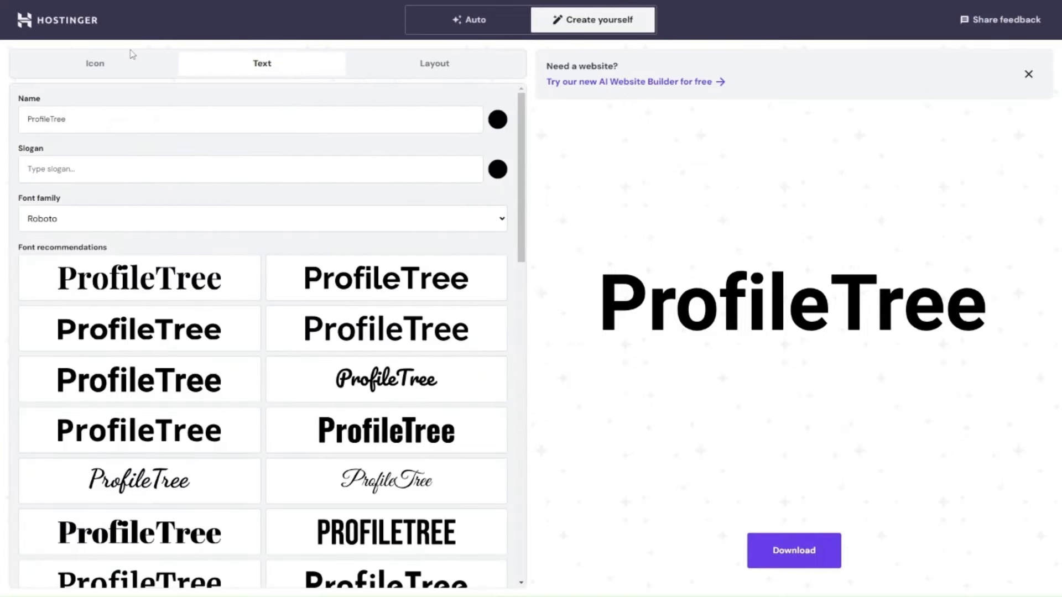
{"action": "left_click", "coordinate": [103, 70]}
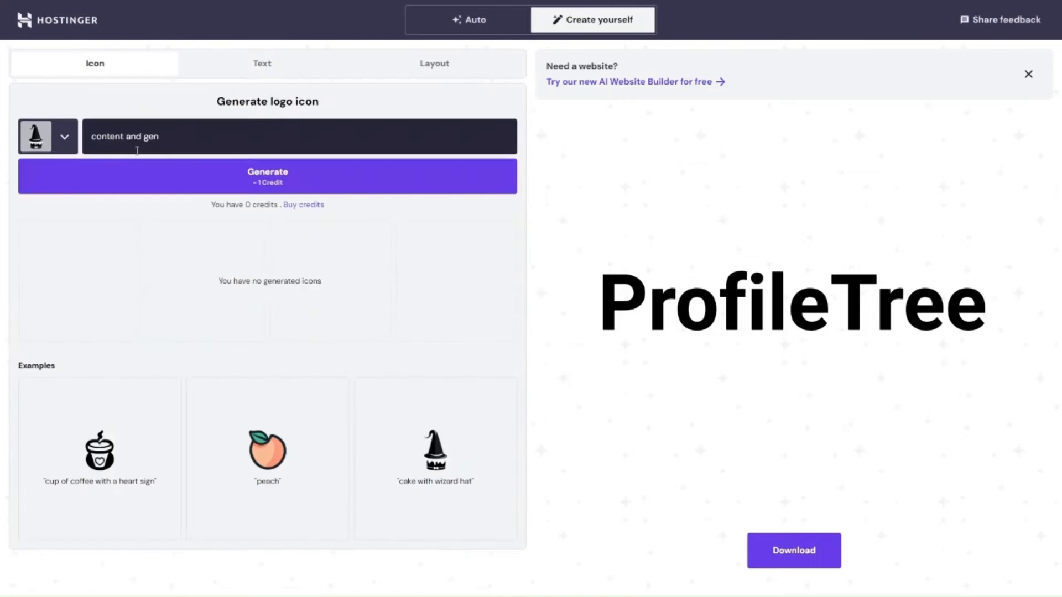
Add the example peach icon to the ProfileTree logo and open the logo's layout settings.
{"action": "left_click", "coordinate": [64, 147]}
{"action": "left_click", "coordinate": [441, 205]}
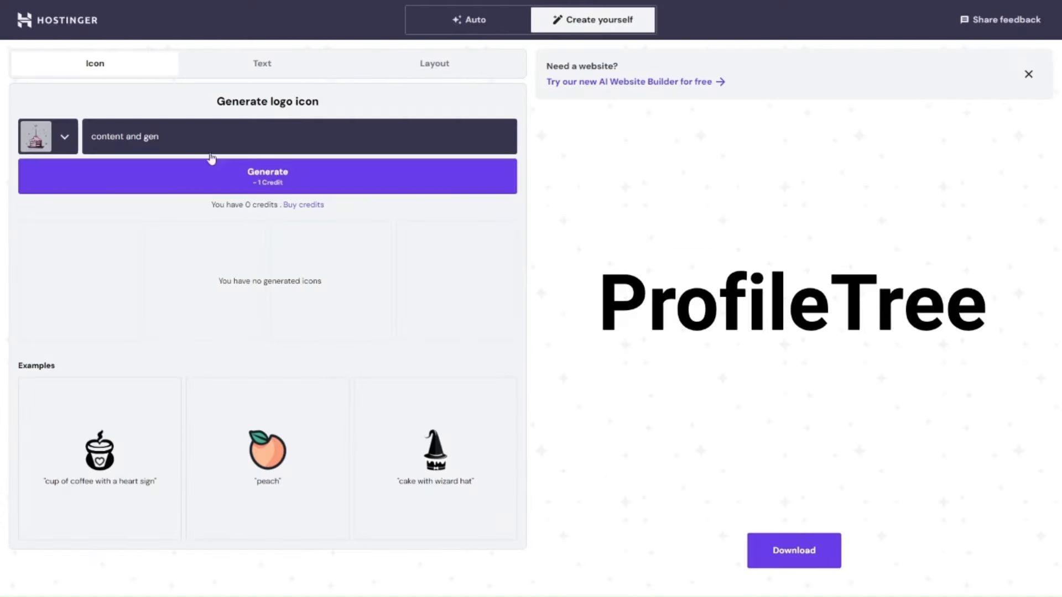
{"action": "left_click", "coordinate": [288, 423]}
{"action": "left_click", "coordinate": [249, 68]}
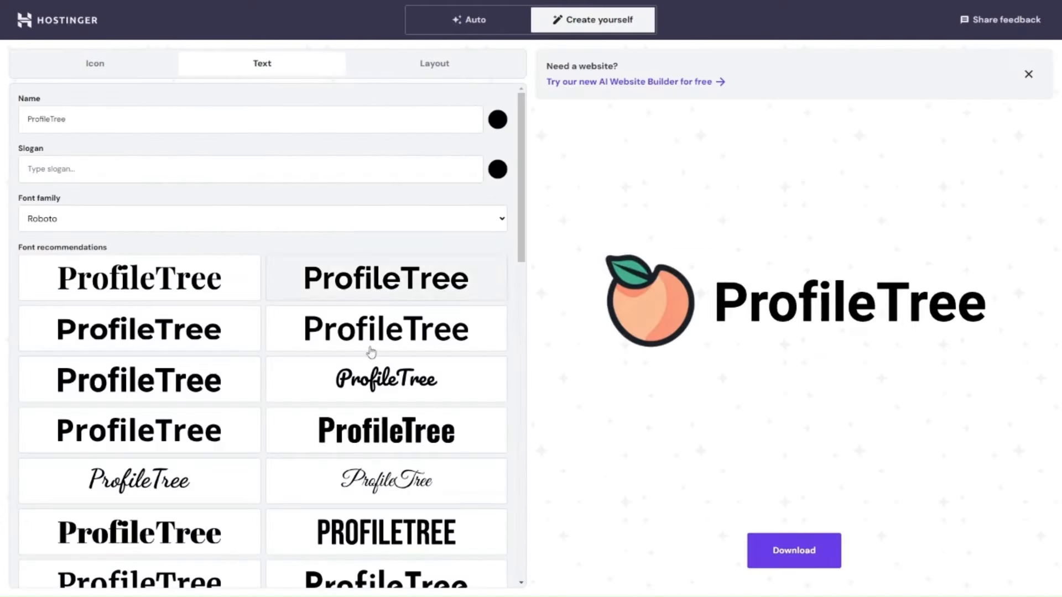
{"action": "left_click", "coordinate": [429, 68]}
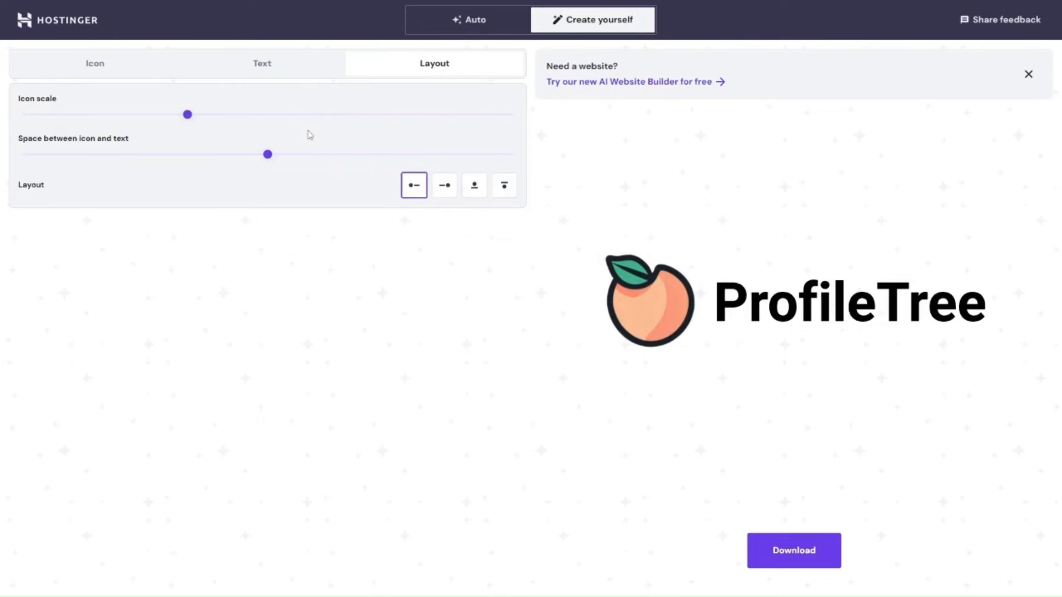
Try the logo's layout variants, place the peach icon after the ProfileTree text, and reduce the icon scale and the icon-to-text spacing.
{"action": "left_click", "coordinate": [474, 186]}
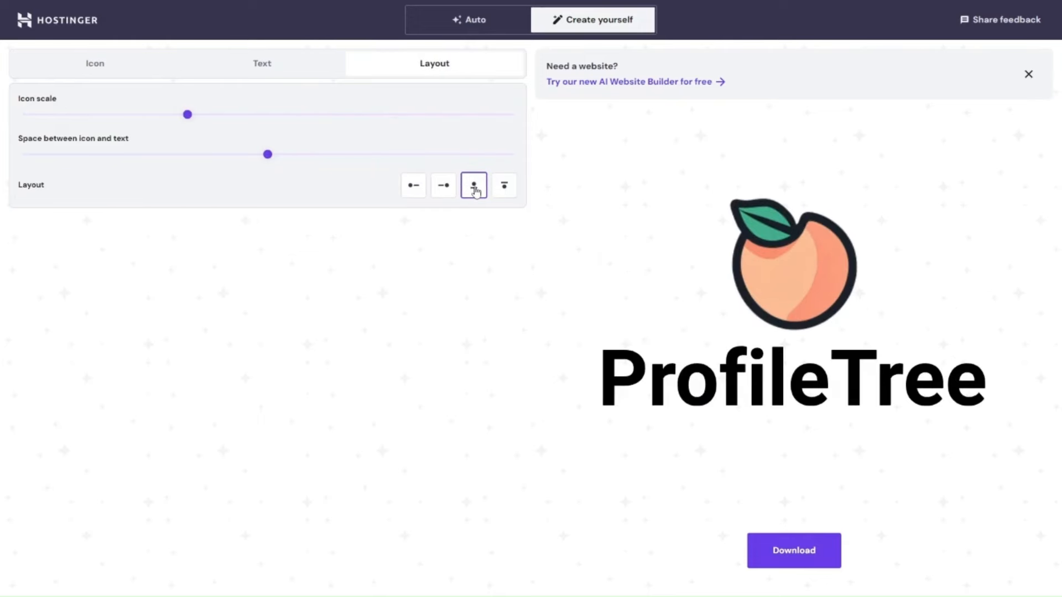
{"action": "left_click", "coordinate": [504, 186]}
{"action": "left_click", "coordinate": [444, 186]}
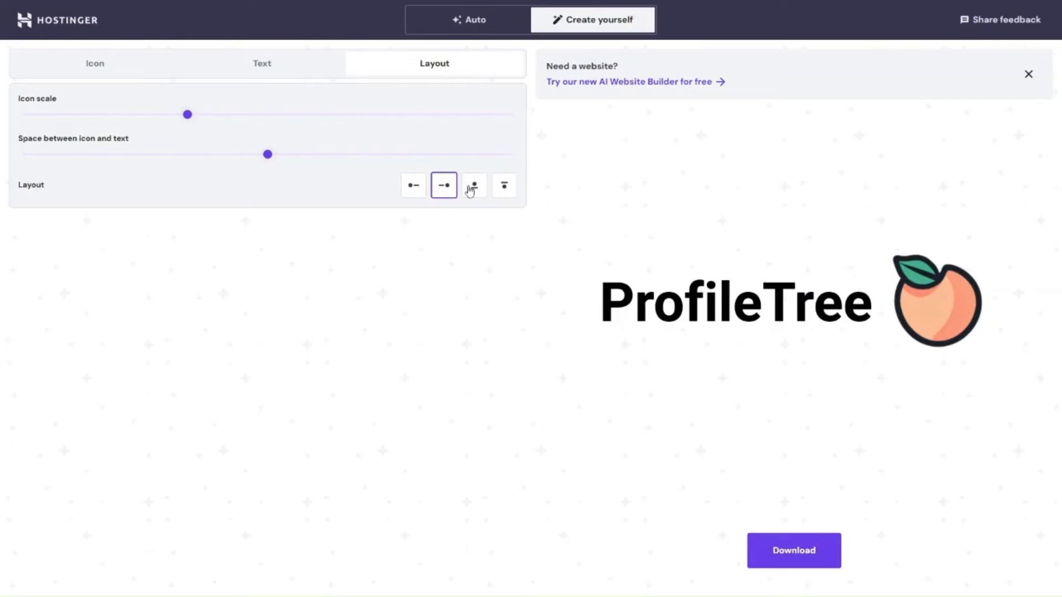
{"action": "left_click_drag", "start_coordinate": [268, 154], "coordinate": [214, 149]}
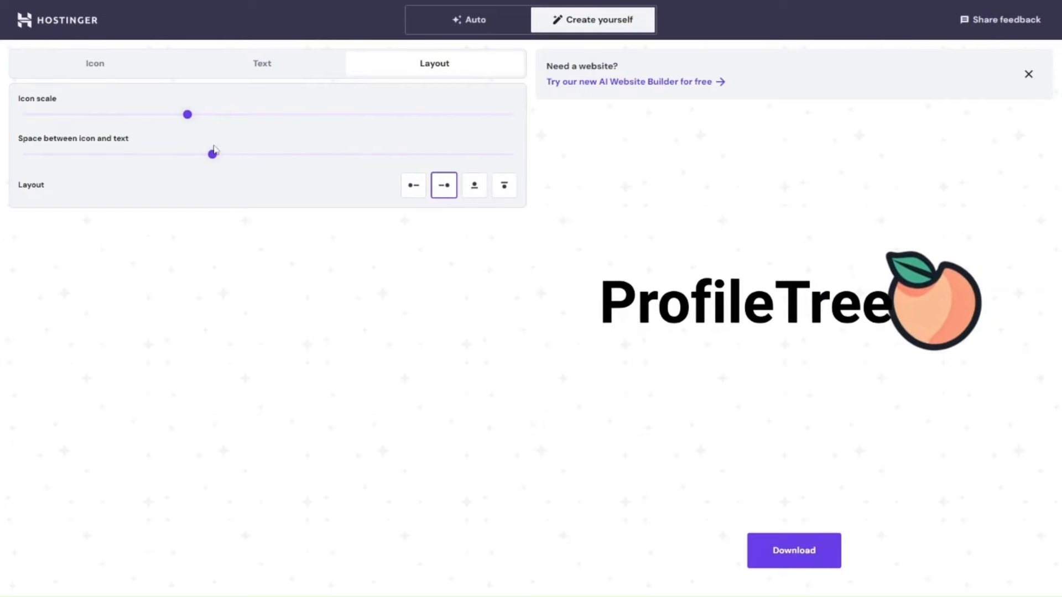
{"action": "left_click_drag", "start_coordinate": [188, 115], "coordinate": [102, 117]}
{"action": "left_click_drag", "start_coordinate": [217, 156], "coordinate": [247, 163]}
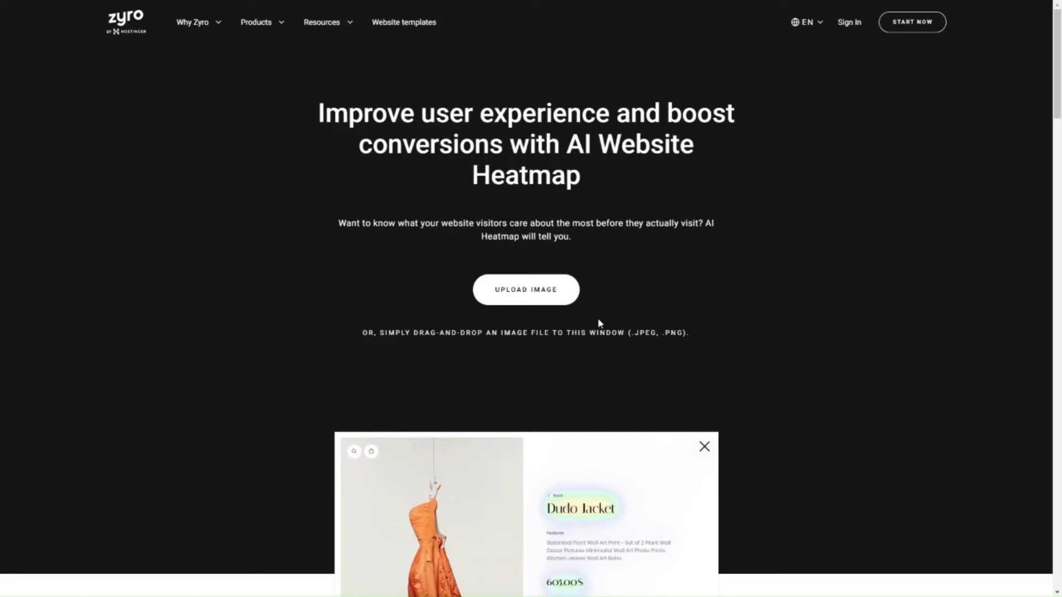
Examine the Zyro AI Website Heatmap page, including its product example, benefits and explanation of how the heatmap works.
{"action": "scroll", "coordinate": [623, 370], "scroll_direction": "down", "scroll_amount": 1}
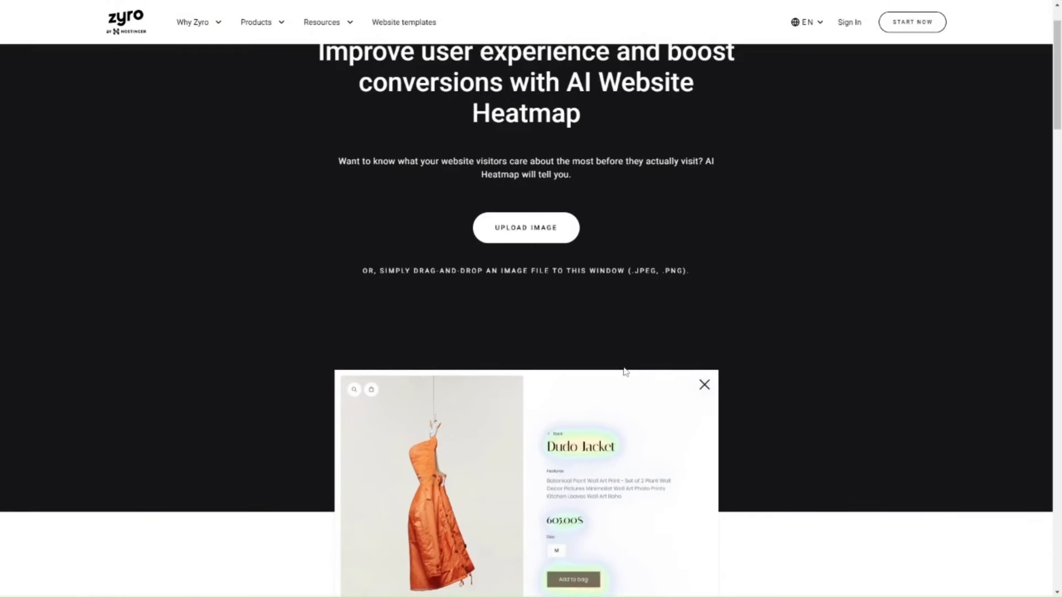
{"action": "scroll", "coordinate": [626, 372], "scroll_direction": "down", "scroll_amount": 1}
{"action": "scroll", "coordinate": [626, 372], "scroll_direction": "down", "scroll_amount": 1}
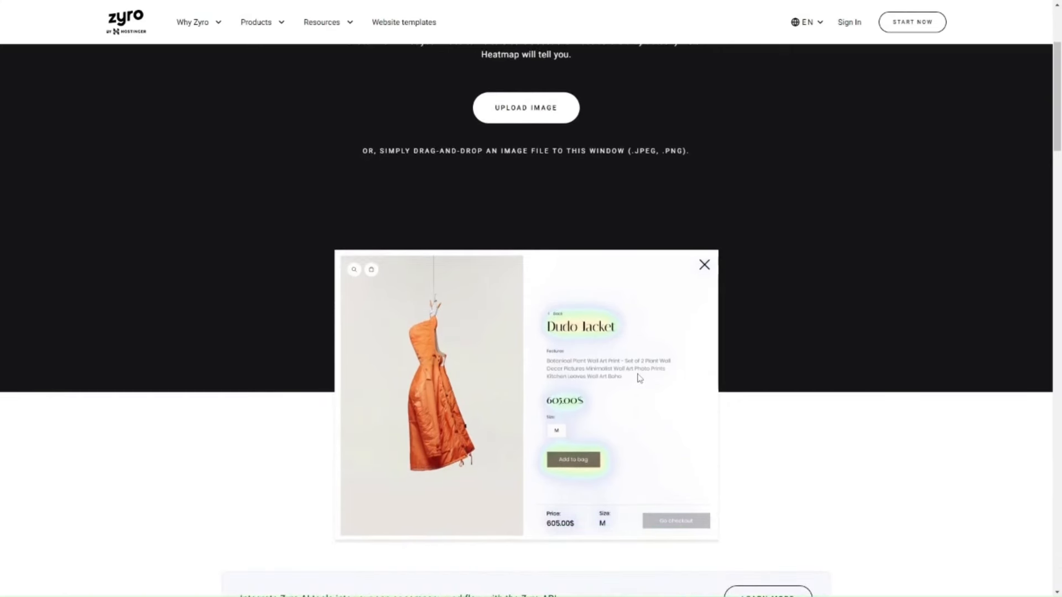
{"action": "scroll", "coordinate": [639, 377], "scroll_direction": "down", "scroll_amount": 5}
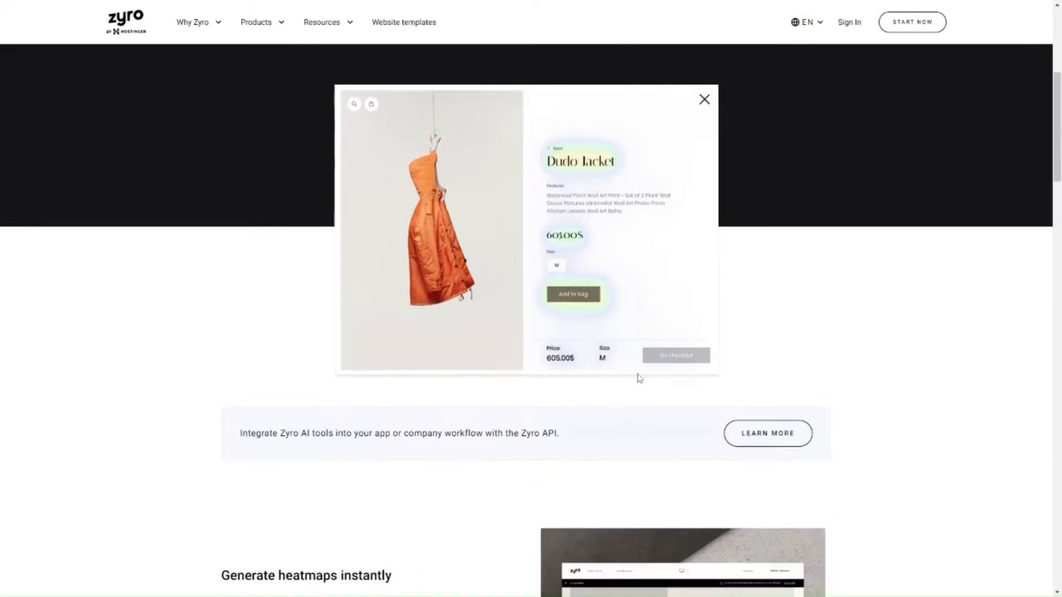
{"action": "scroll", "coordinate": [639, 378], "scroll_direction": "down", "scroll_amount": 1}
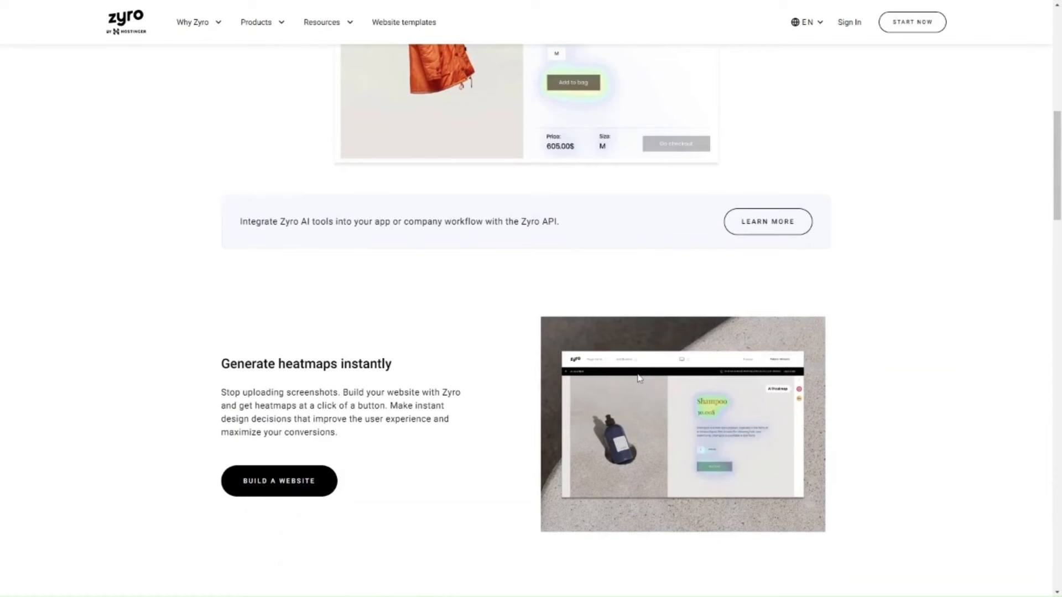
{"action": "scroll", "coordinate": [639, 378], "scroll_direction": "down", "scroll_amount": 2}
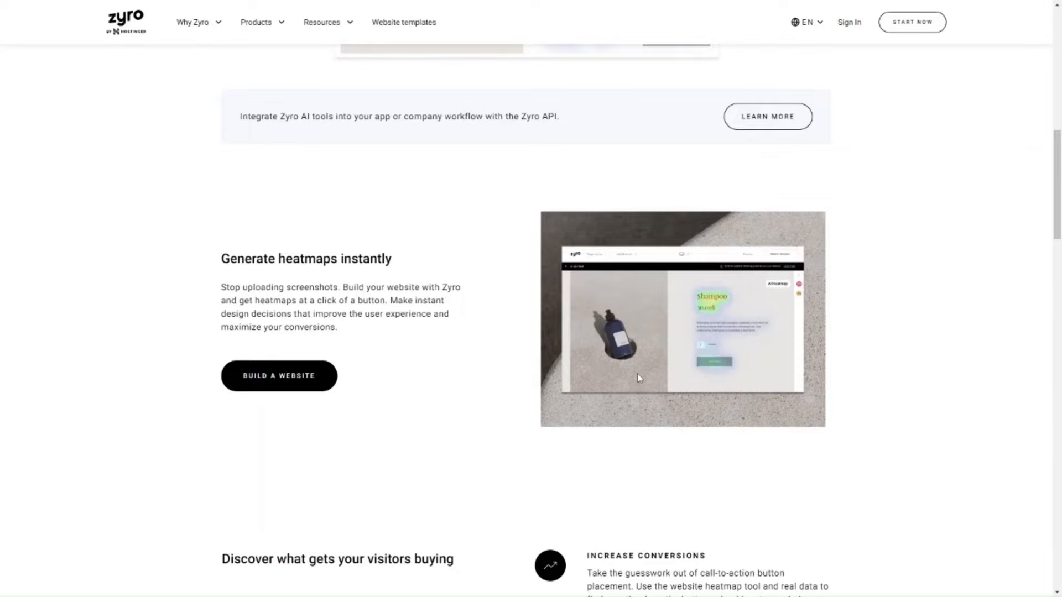
{"action": "scroll", "coordinate": [639, 378], "scroll_direction": "down", "scroll_amount": 15}
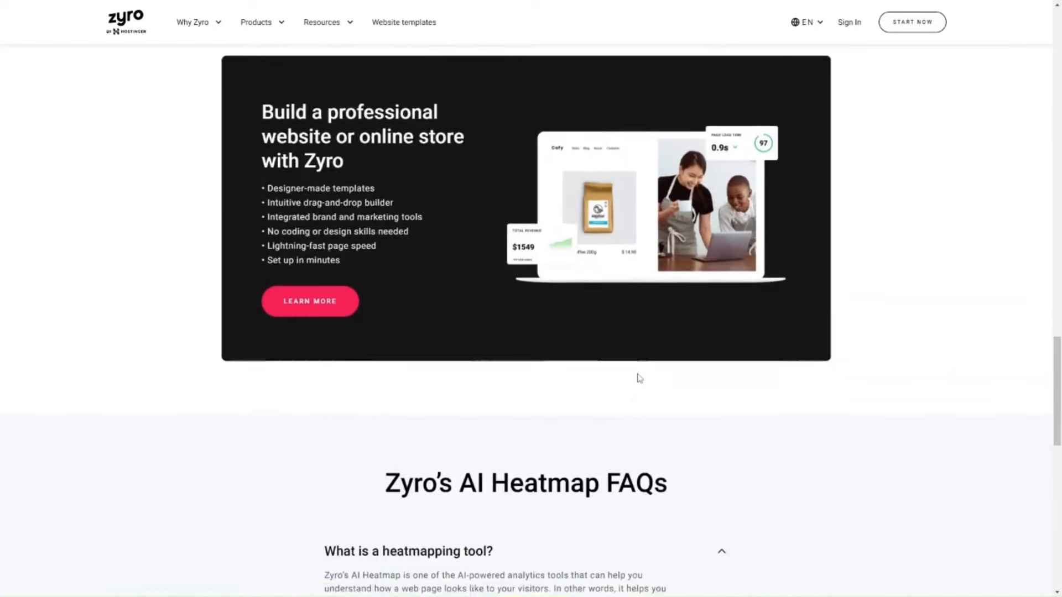
{"action": "scroll", "coordinate": [639, 379], "scroll_direction": "down", "scroll_amount": 10}
{"action": "scroll", "coordinate": [639, 378], "scroll_direction": "up", "scroll_amount": 14}
{"action": "scroll", "coordinate": [639, 378], "scroll_direction": "up", "scroll_amount": 3}
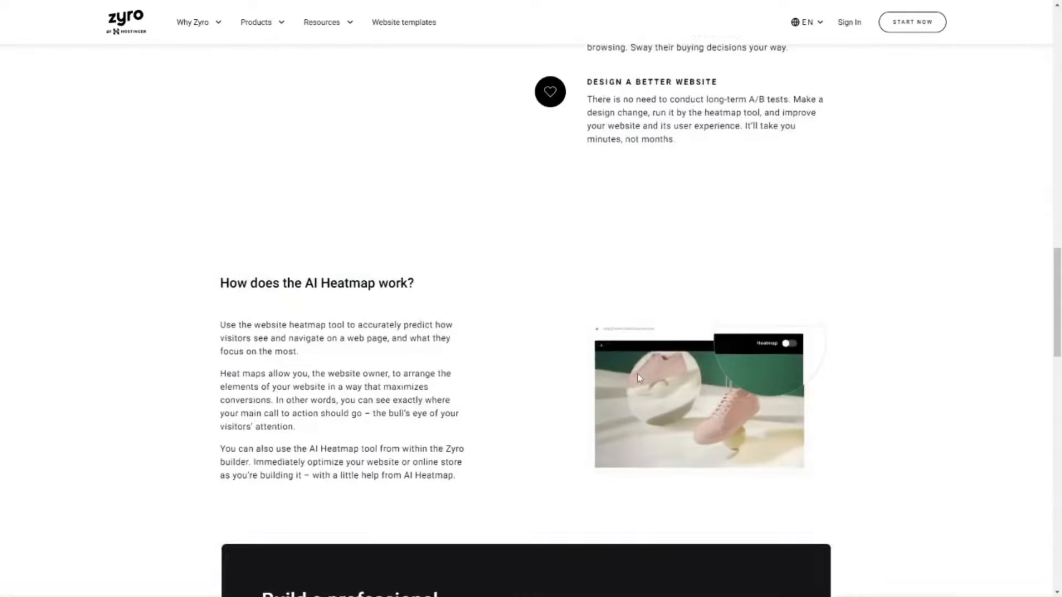
{"action": "scroll", "coordinate": [639, 379], "scroll_direction": "down", "scroll_amount": 2}
{"action": "scroll", "coordinate": [639, 378], "scroll_direction": "up", "scroll_amount": 12}
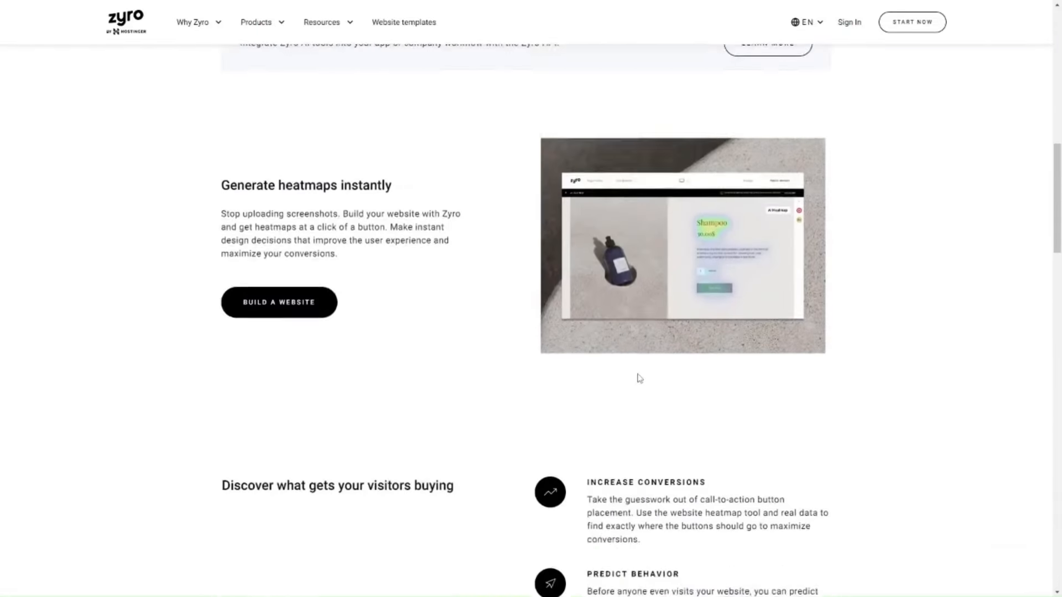
{"action": "scroll", "coordinate": [640, 378], "scroll_direction": "up", "scroll_amount": 1}
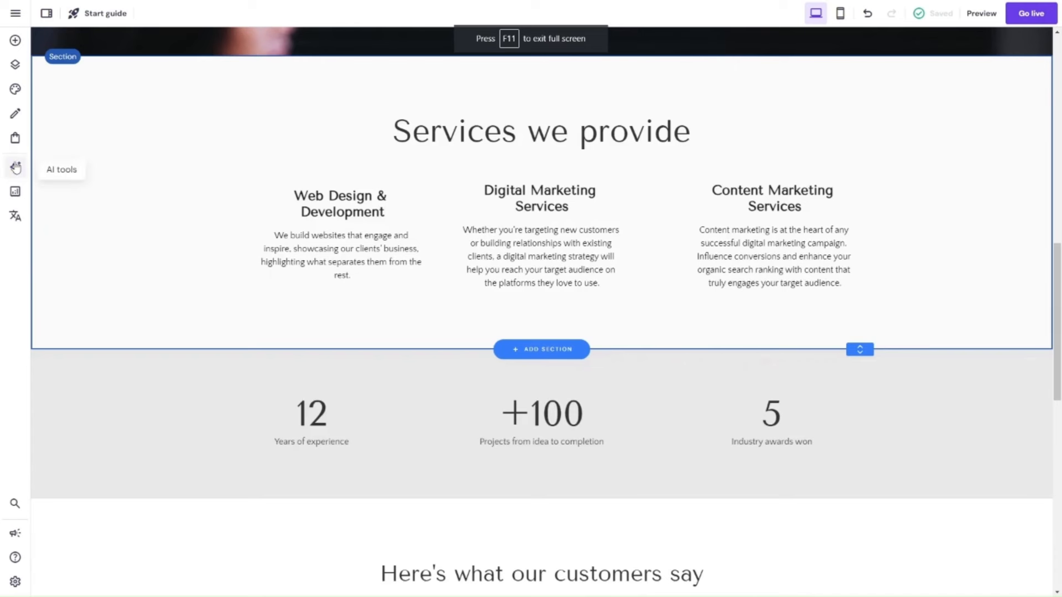
{"action": "left_click", "coordinate": [16, 167]}
{"action": "left_click", "coordinate": [11, 336]}
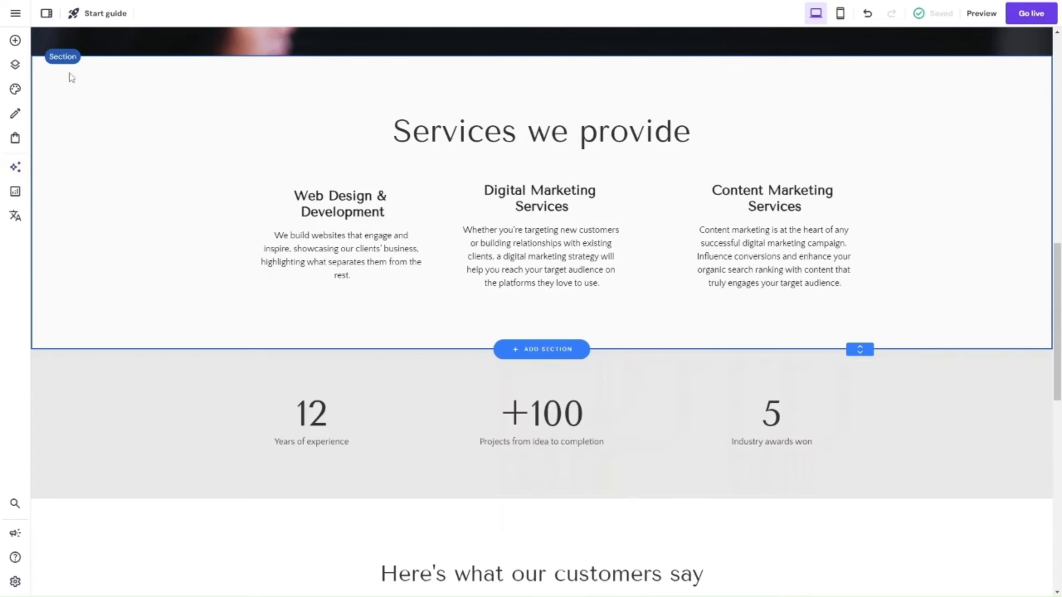
{"action": "left_click", "coordinate": [15, 41]}
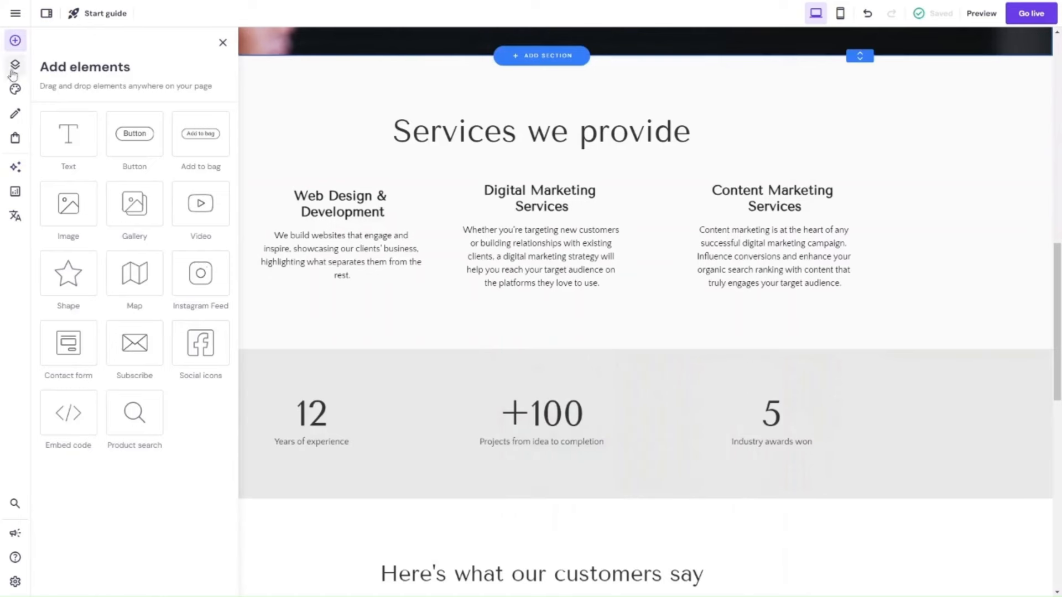
{"action": "left_click", "coordinate": [15, 114]}
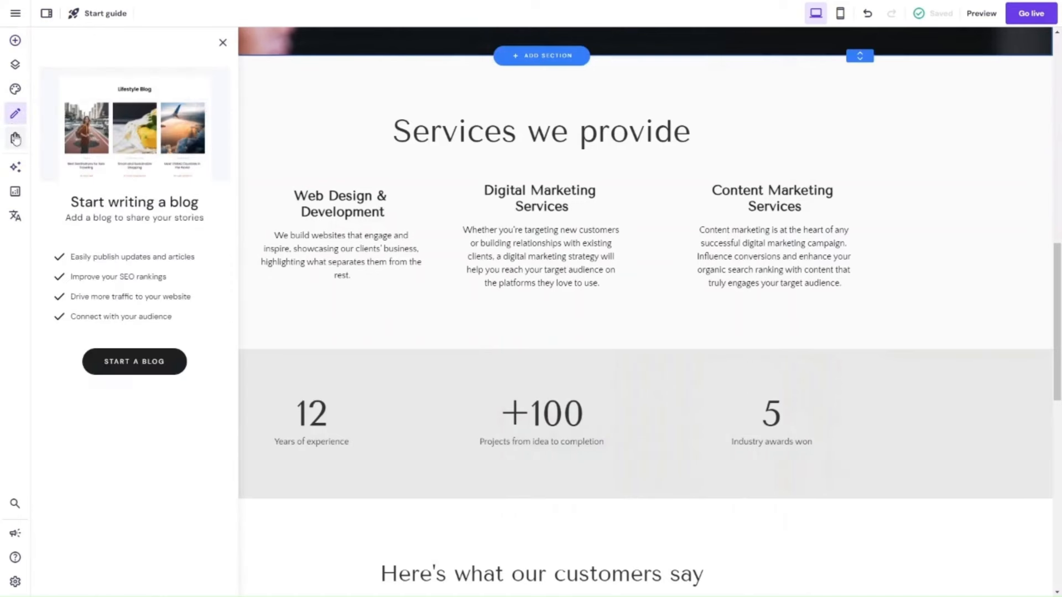
{"action": "left_click", "coordinate": [15, 114]}
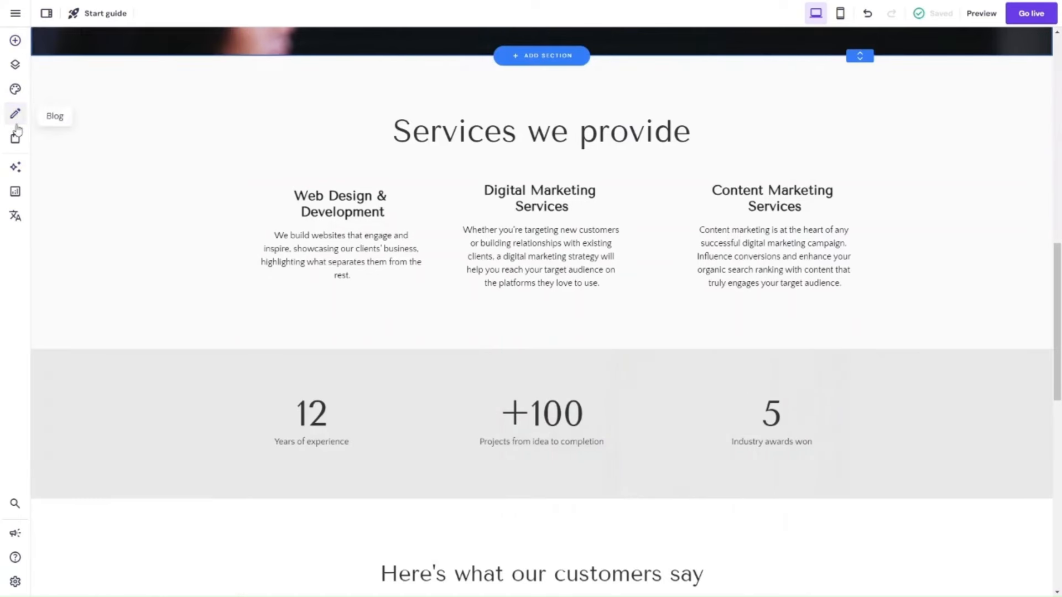
{"action": "left_click", "coordinate": [17, 51]}
Open the SEO settings of the About page from the website's page list.
{"action": "left_click", "coordinate": [14, 64]}
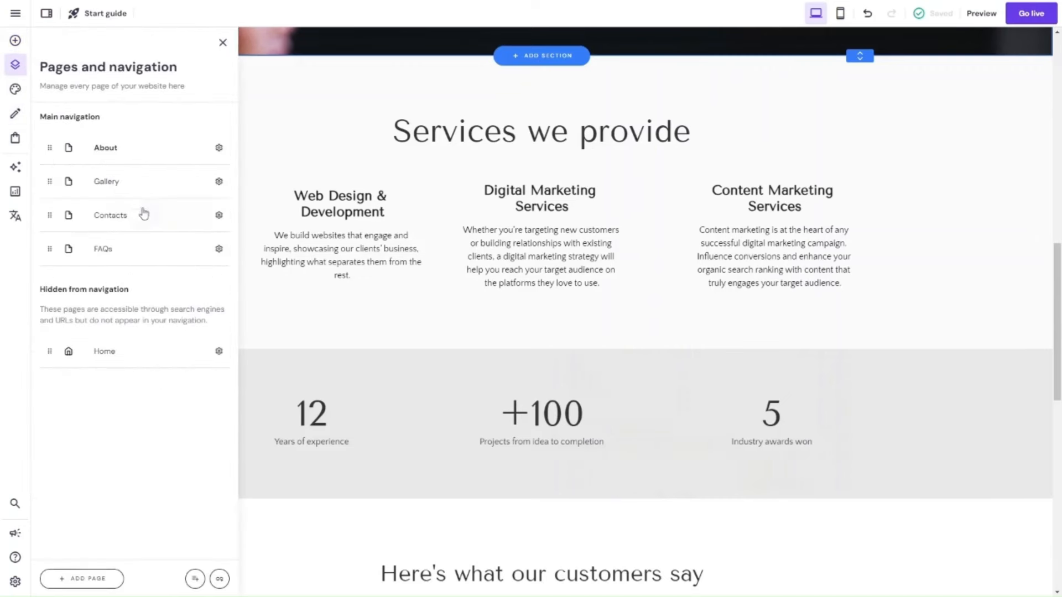
{"action": "left_click", "coordinate": [220, 150]}
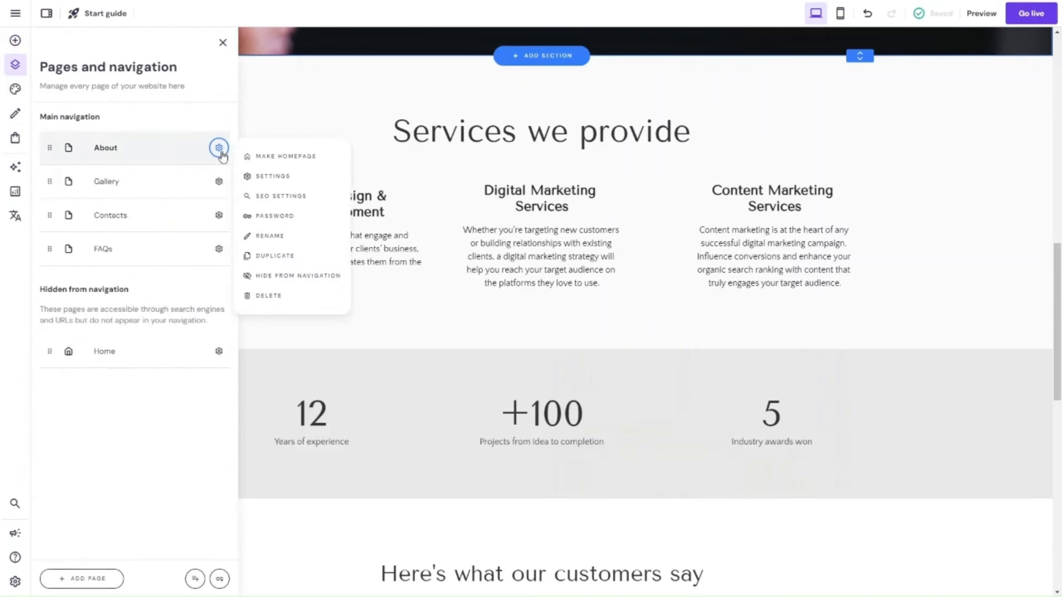
{"action": "left_click", "coordinate": [265, 197]}
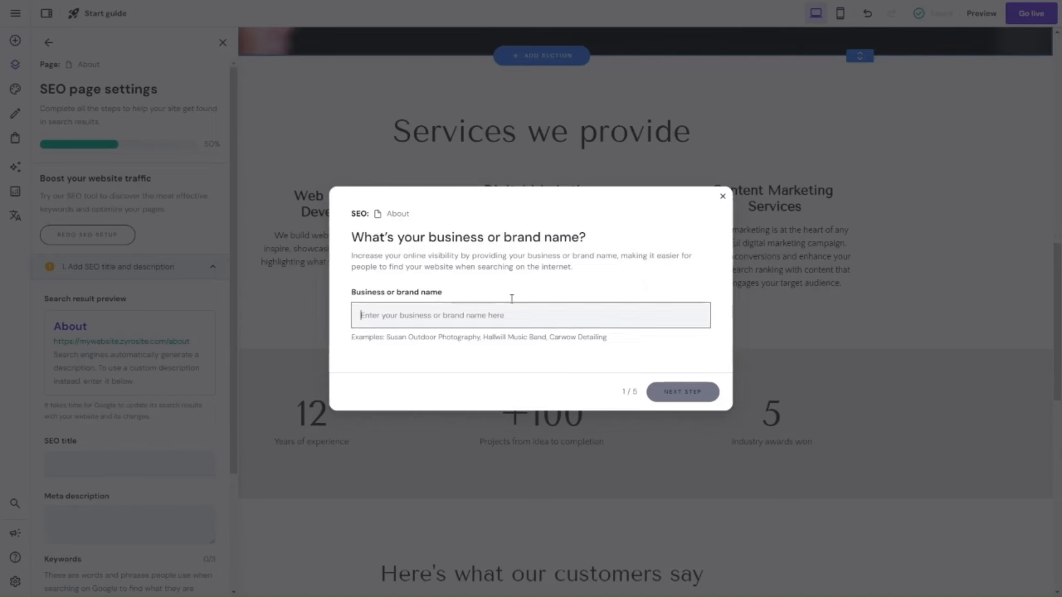
Enter ProfileTree as the business or brand name and continue the SEO setup to the page description.
{"action": "left_click", "coordinate": [436, 313]}
{"action": "type", "text": "ABout"}
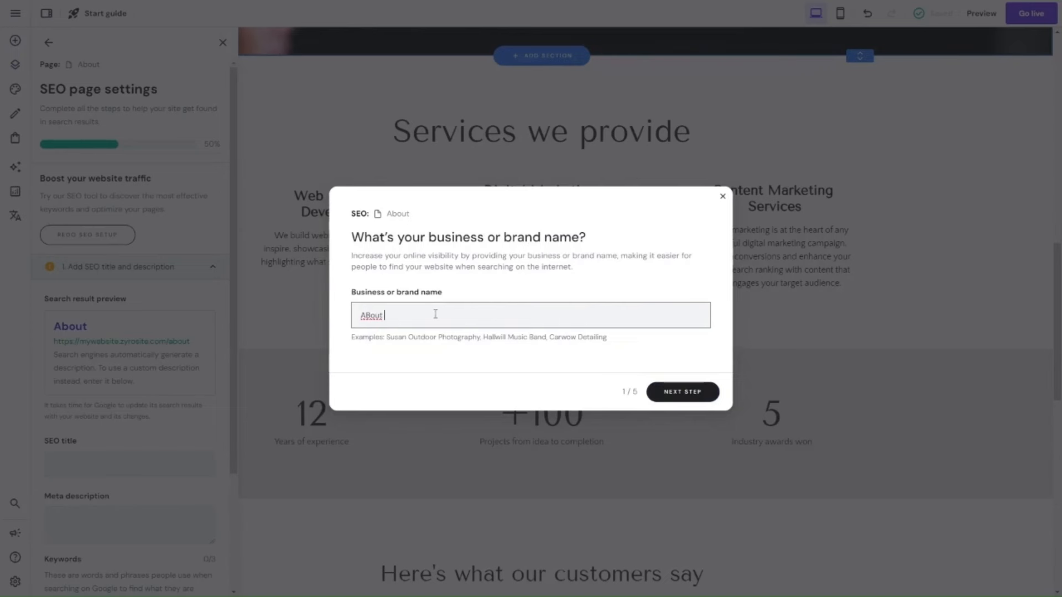
{"action": "key", "text": "BackSpace"}
{"action": "key", "text": "BackSpace"}
{"action": "key", "text": "BackSpace"}
{"action": "key", "text": "BackSpace"}
{"action": "key", "text": "BackSpace"}
{"action": "type", "text": "bout Prfoi"}
{"action": "key", "text": "BackSpace"}
{"action": "key", "text": "BackSpace"}
{"action": "key", "text": "BackSpace"}
{"action": "key", "text": "BackSpace"}
{"action": "type", "text": "rofileTree"}
{"action": "left_click_drag", "start_coordinate": [384, 316], "coordinate": [290, 317]}
{"action": "key", "text": "BackSpace"}
{"action": "left_click", "coordinate": [700, 404]}
{"action": "left_click", "coordinate": [681, 378]}
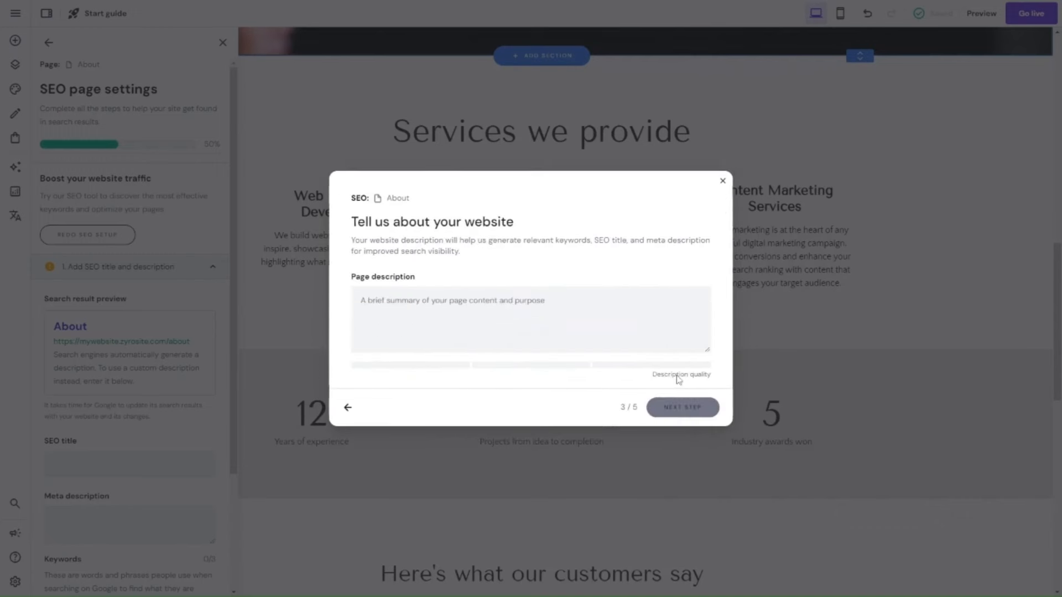
Paste the copied text as the About page's description and continue to the keyword selection.
{"action": "left_click", "coordinate": [559, 330]}
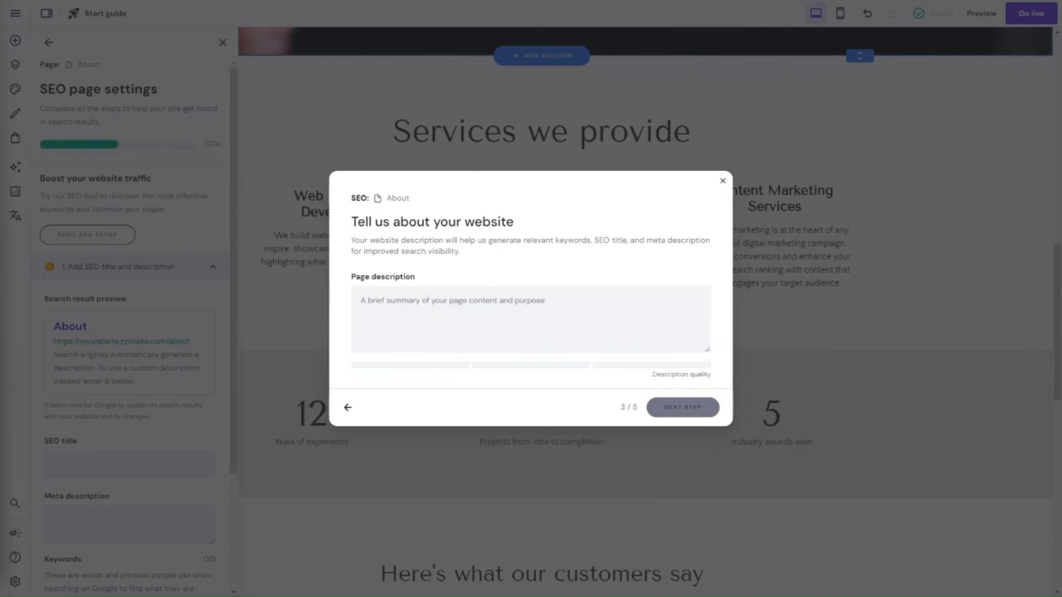
{"action": "left_click", "coordinate": [426, 300]}
{"action": "type", "text": "We generate sales for businesses using online marketing, digital audits, content creation, digital strategy, web design, website development, SEO, video production and training."}
{"action": "left_click", "coordinate": [694, 411]}
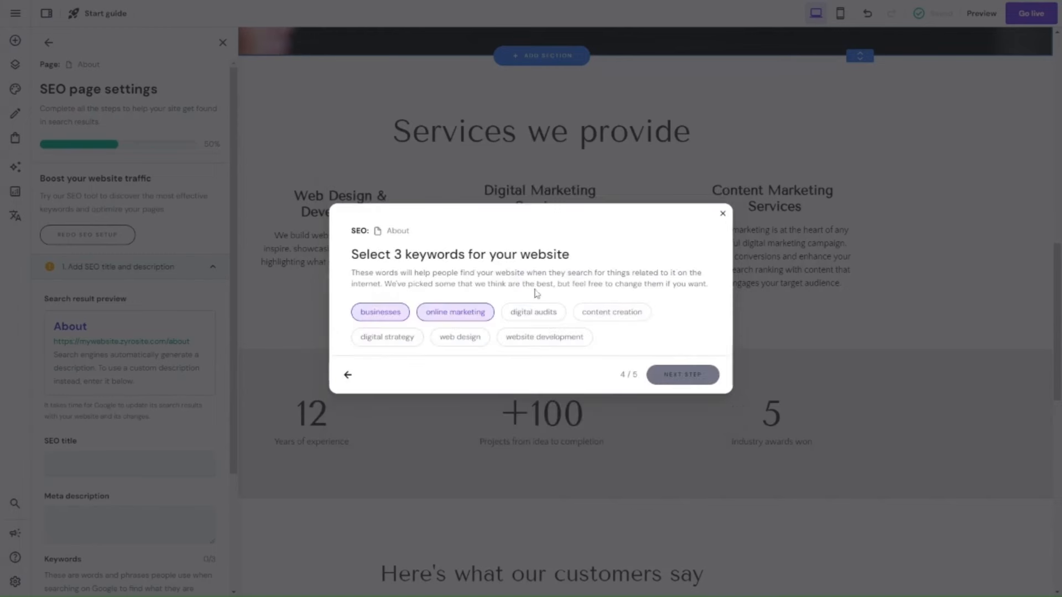
Add "digital audits" as the third keyword, accept the generated SEO title and meta description, and finish the setup.
{"action": "left_click", "coordinate": [555, 318]}
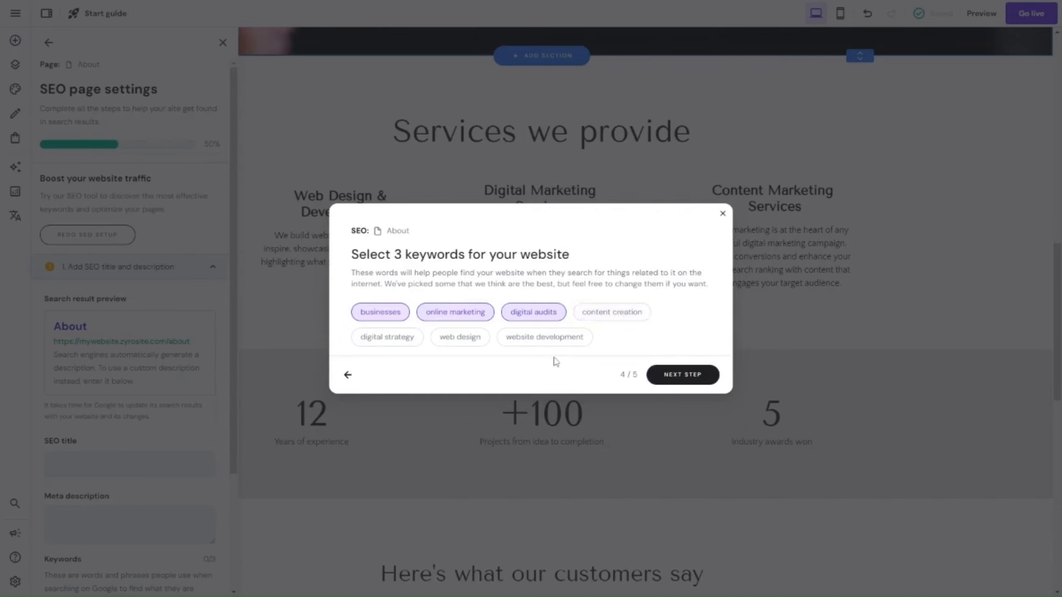
{"action": "left_click", "coordinate": [685, 372]}
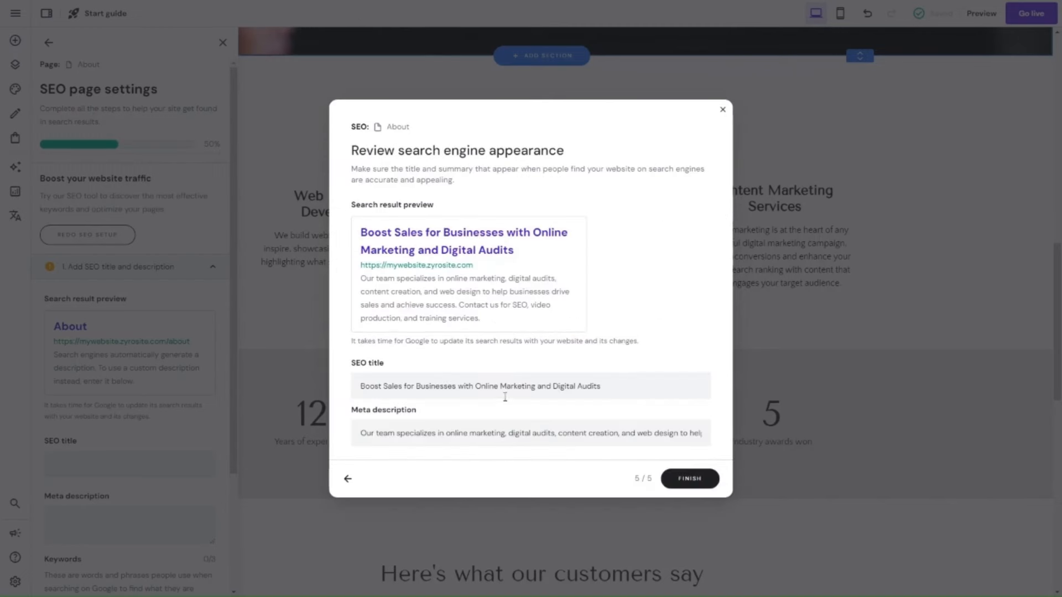
{"action": "left_click", "coordinate": [690, 479]}
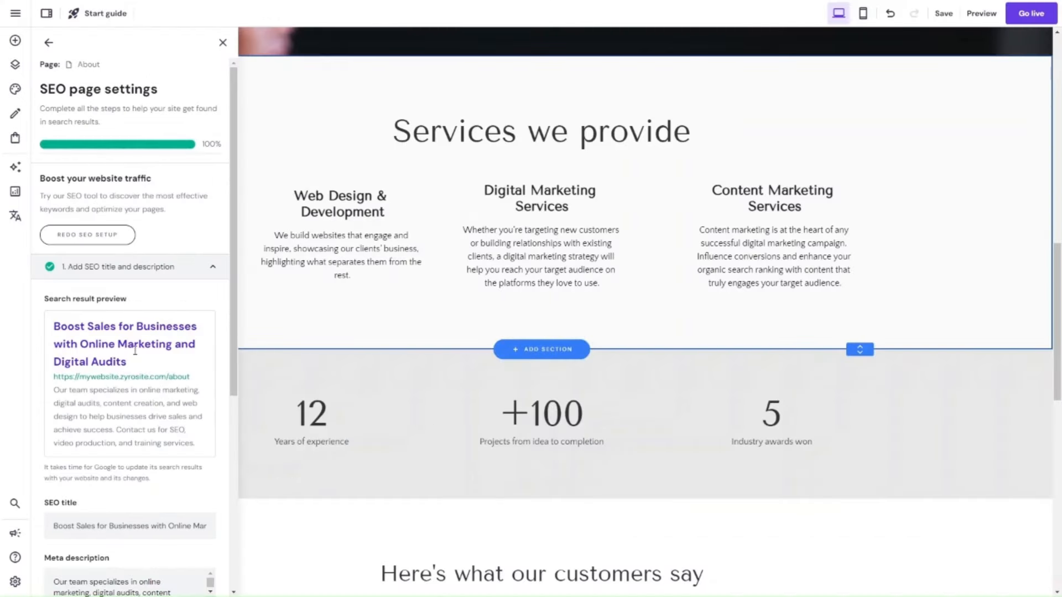
Review the About page's search preview, meta description and keywords, and generate AI suggestions for its single H1 heading.
{"action": "scroll", "coordinate": [117, 241], "scroll_direction": "down", "scroll_amount": 5}
{"action": "scroll", "coordinate": [151, 331], "scroll_direction": "down", "scroll_amount": 1}
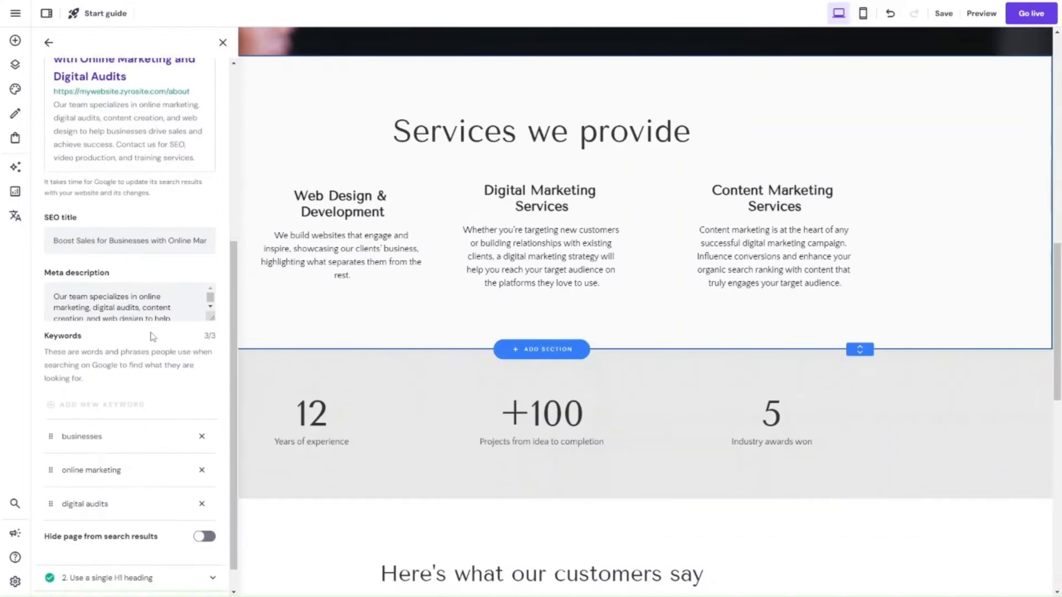
{"action": "scroll", "coordinate": [152, 332], "scroll_direction": "up", "scroll_amount": 6}
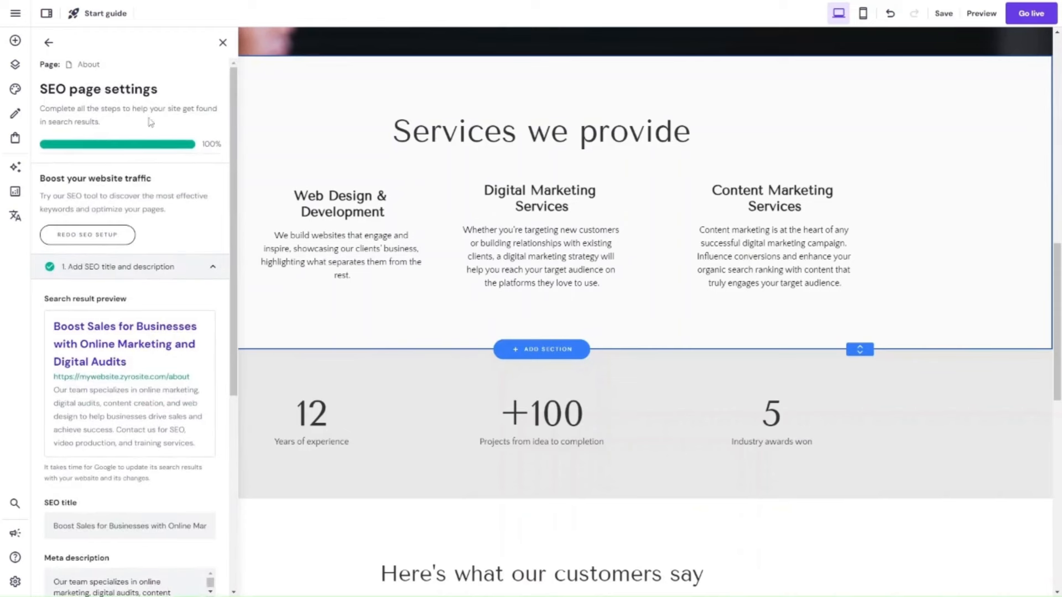
{"action": "scroll", "coordinate": [127, 191], "scroll_direction": "down", "scroll_amount": 6}
{"action": "scroll", "coordinate": [122, 297], "scroll_direction": "up", "scroll_amount": 6}
{"action": "scroll", "coordinate": [157, 227], "scroll_direction": "down", "scroll_amount": 6}
{"action": "left_click", "coordinate": [173, 555]}
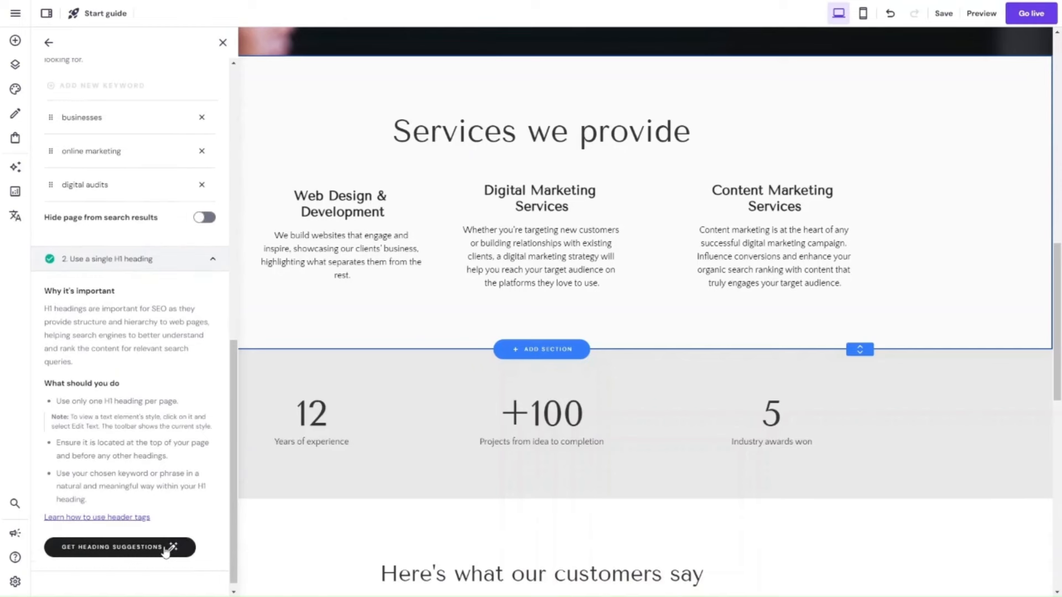
{"action": "left_click", "coordinate": [166, 550]}
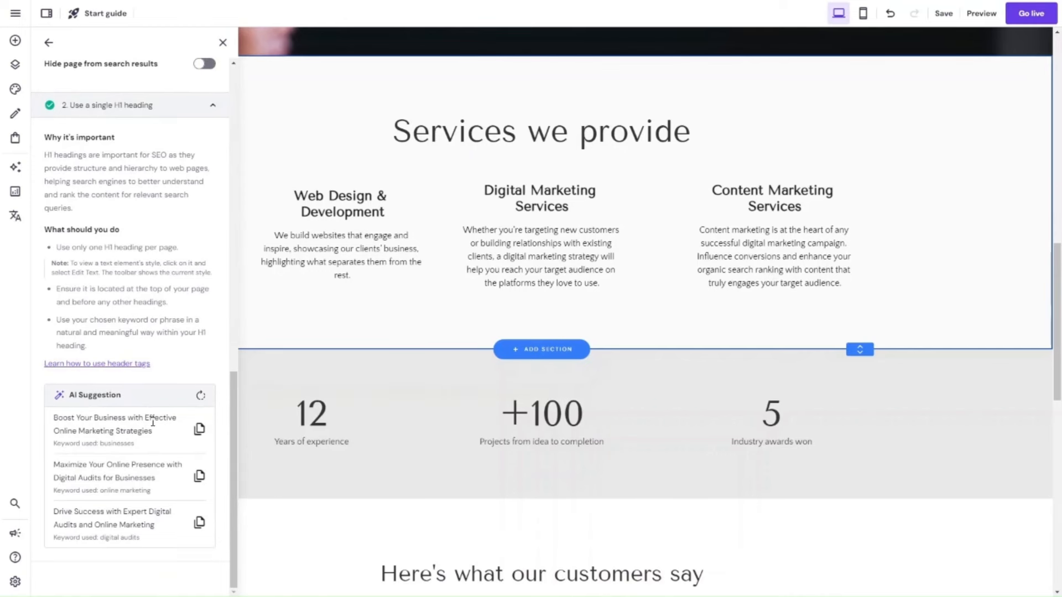
{"action": "scroll", "coordinate": [154, 424], "scroll_direction": "up", "scroll_amount": 13}
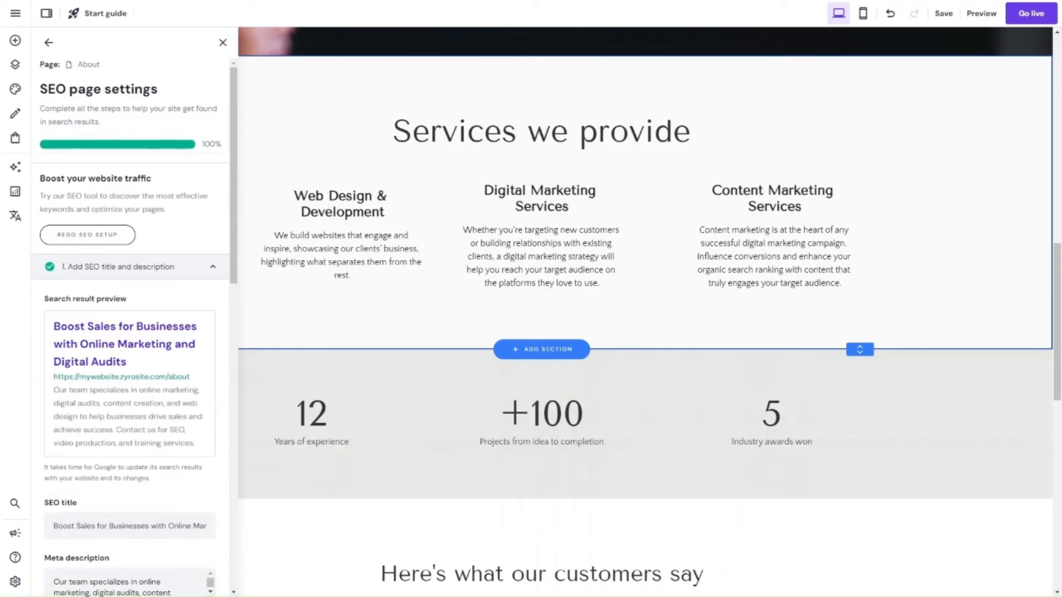
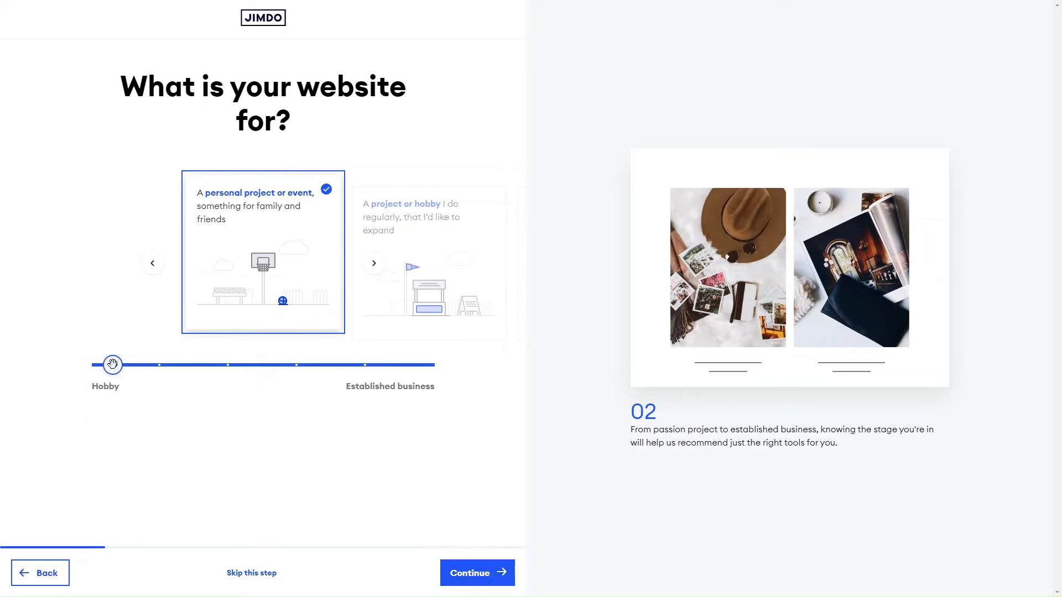
Set the website's purpose to a new business or professional project and continue to the business name.
{"action": "left_click_drag", "start_coordinate": [114, 365], "coordinate": [364, 364]}
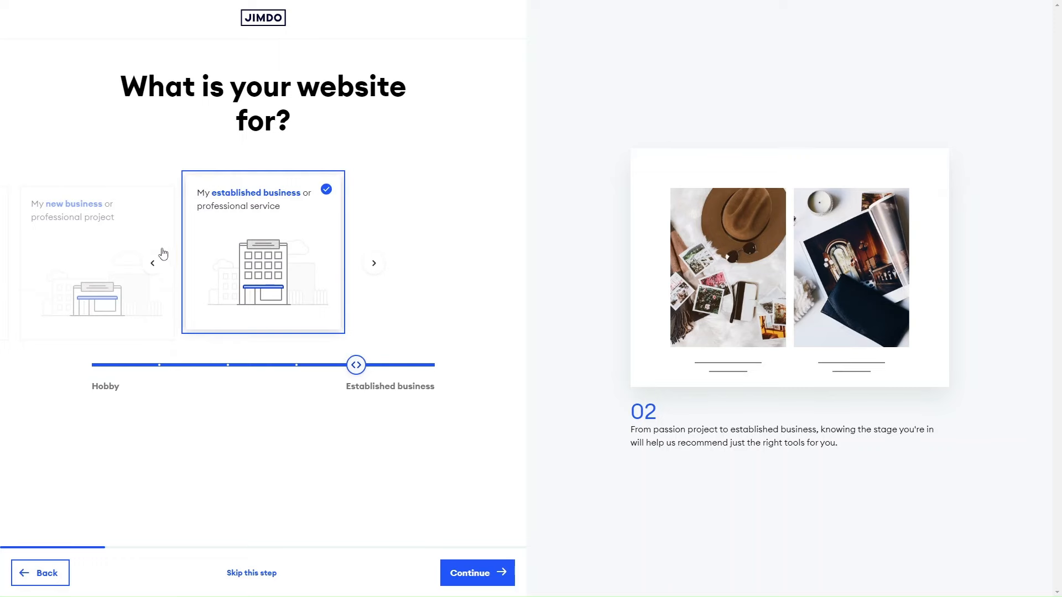
{"action": "left_click", "coordinate": [152, 263]}
{"action": "left_click", "coordinate": [471, 574]}
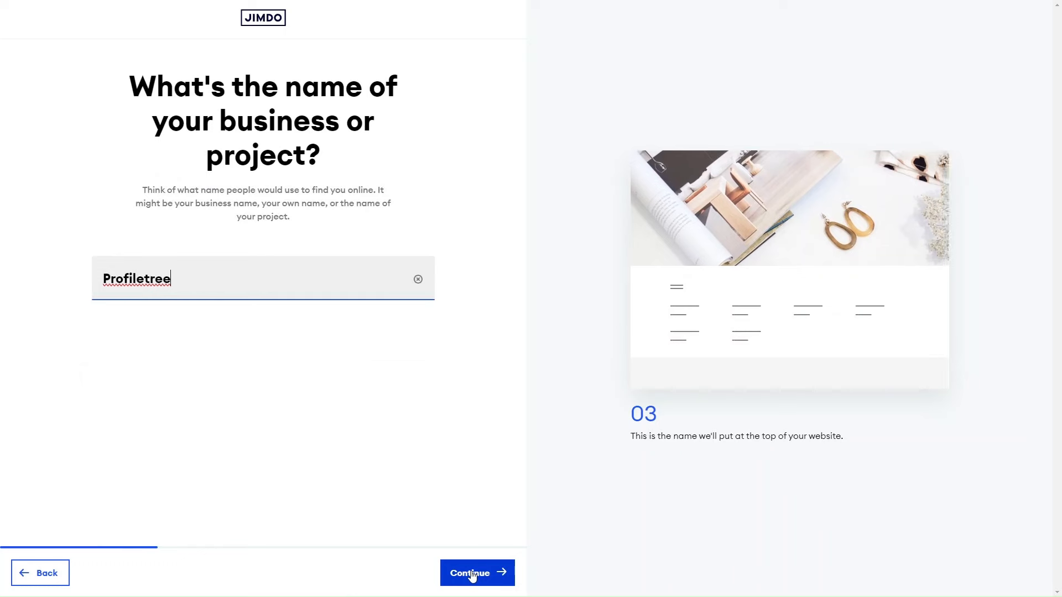
Replace the business name with "Healthy Mind" and continue without using an existing business listing.
{"action": "double_click", "coordinate": [135, 279]}
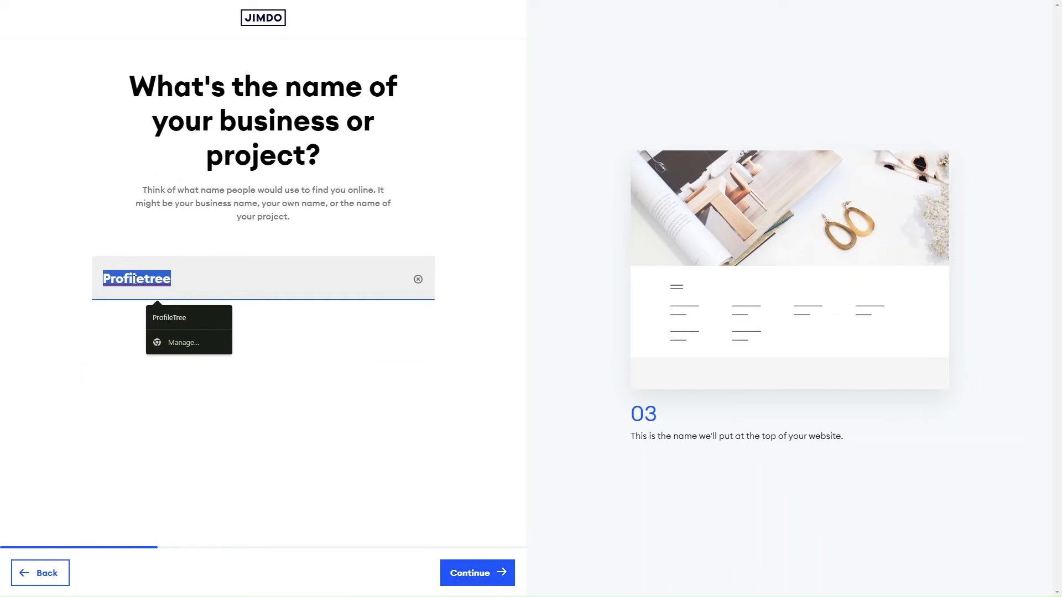
{"action": "type", "text": "Healthy Mind"}
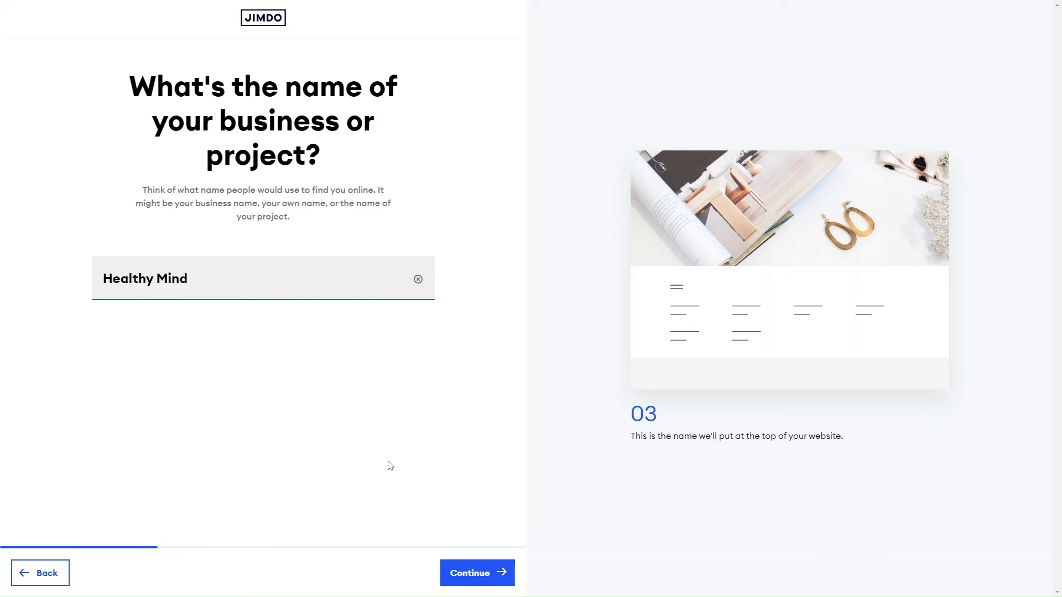
{"action": "left_click", "coordinate": [472, 573]}
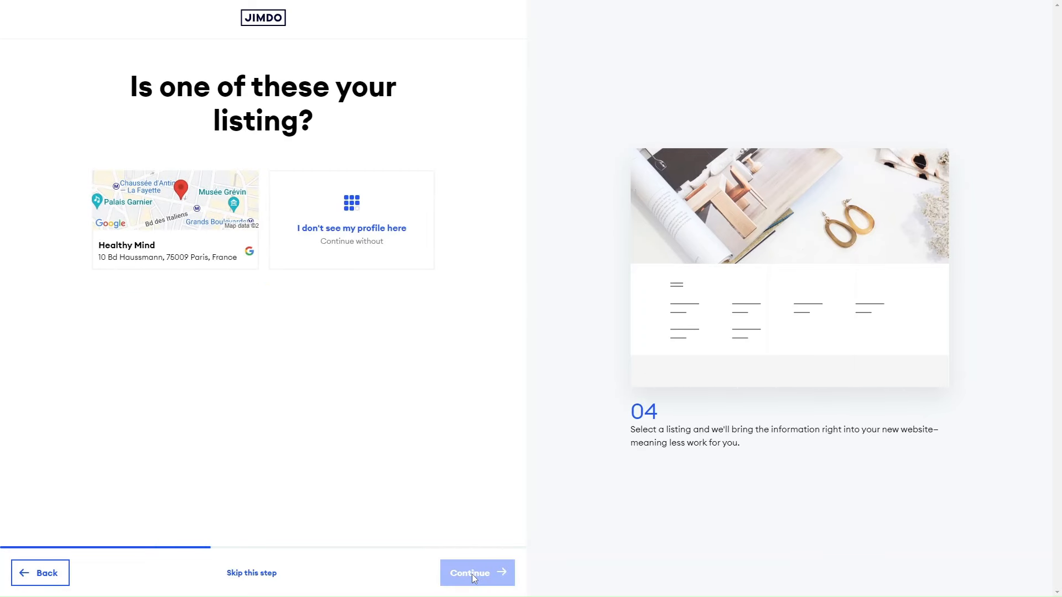
{"action": "left_click", "coordinate": [347, 237]}
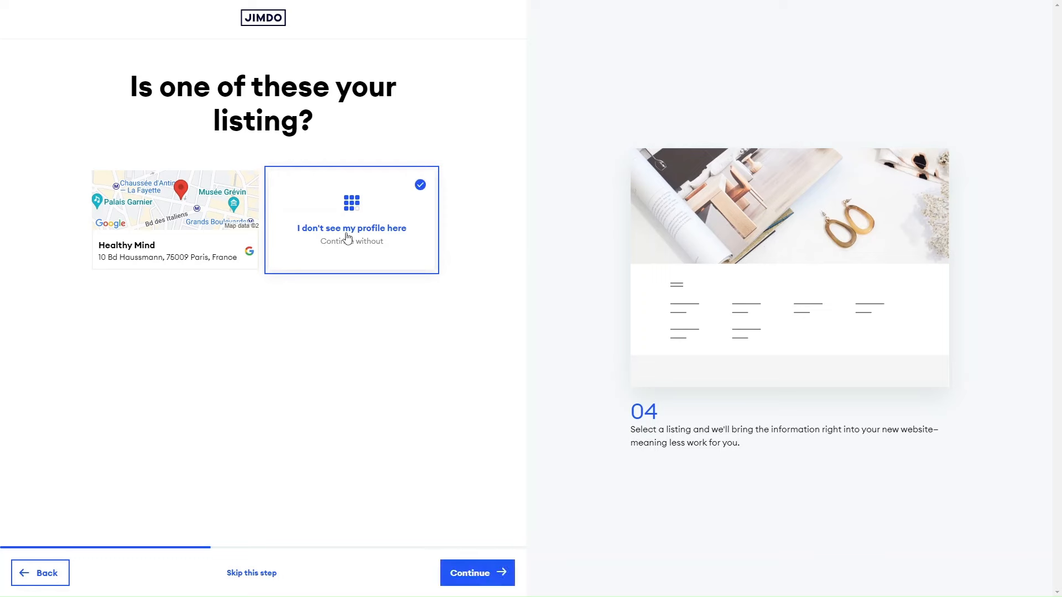
{"action": "left_click", "coordinate": [478, 574]}
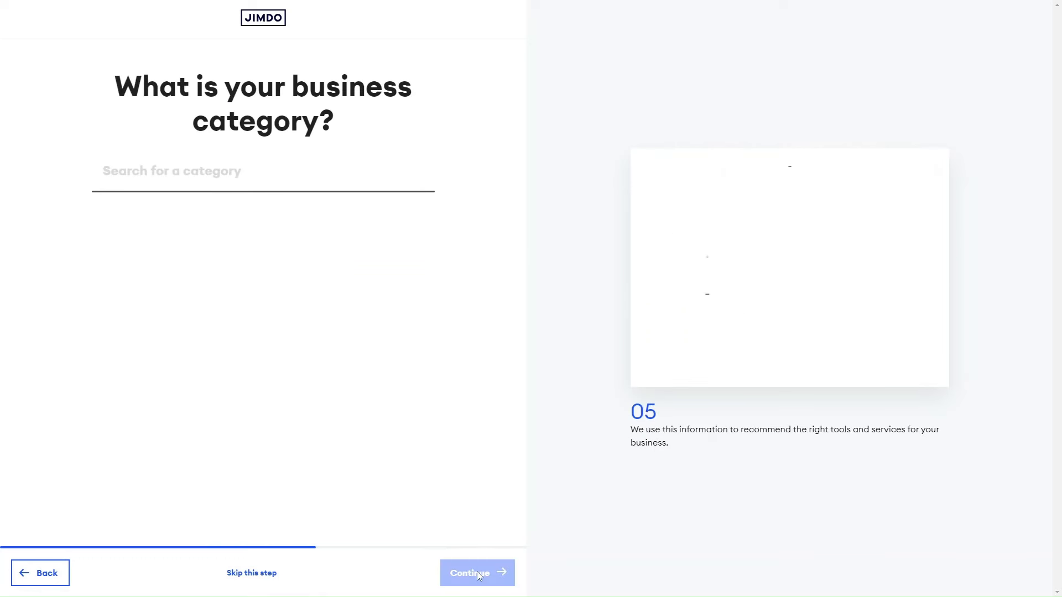
Search the business categories for "health", choose Health consultant and continue.
{"action": "type", "text": "health"}
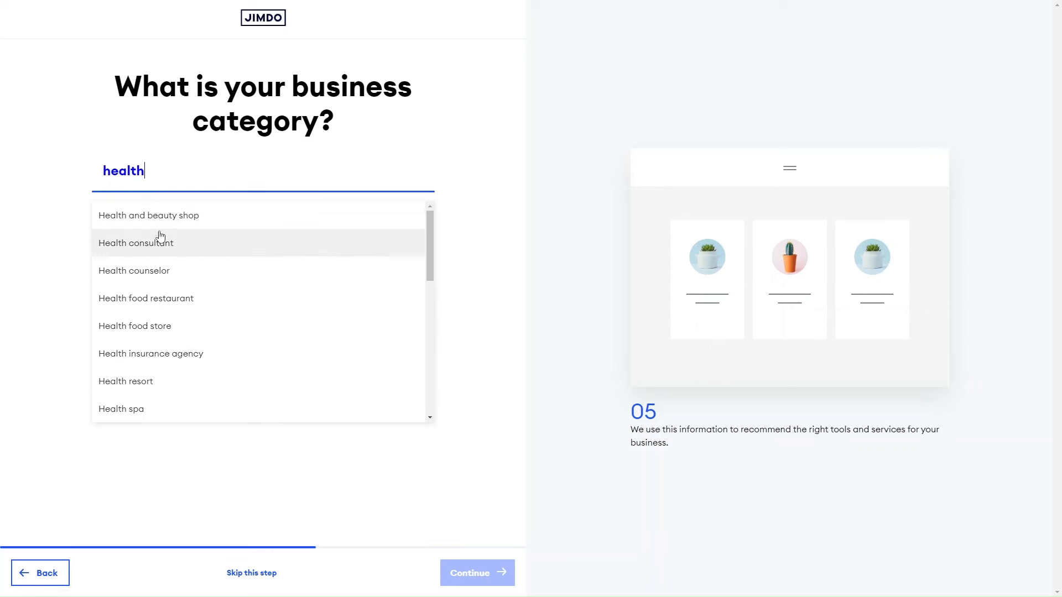
{"action": "left_click", "coordinate": [173, 244]}
{"action": "left_click", "coordinate": [463, 573]}
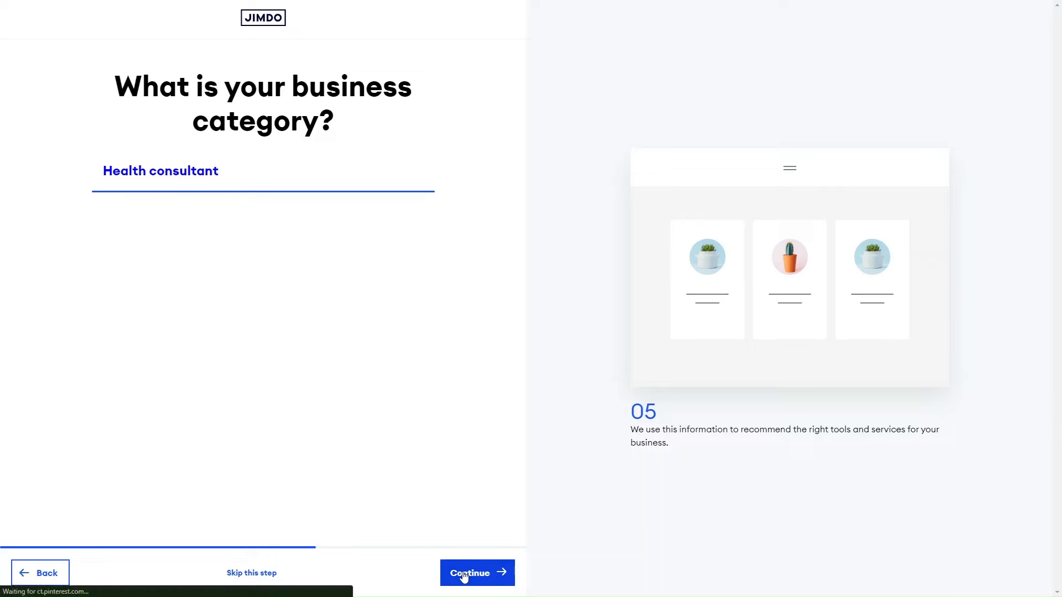
Choose "Get customers to contact me" as the website's only goal and continue.
{"action": "left_click", "coordinate": [260, 215]}
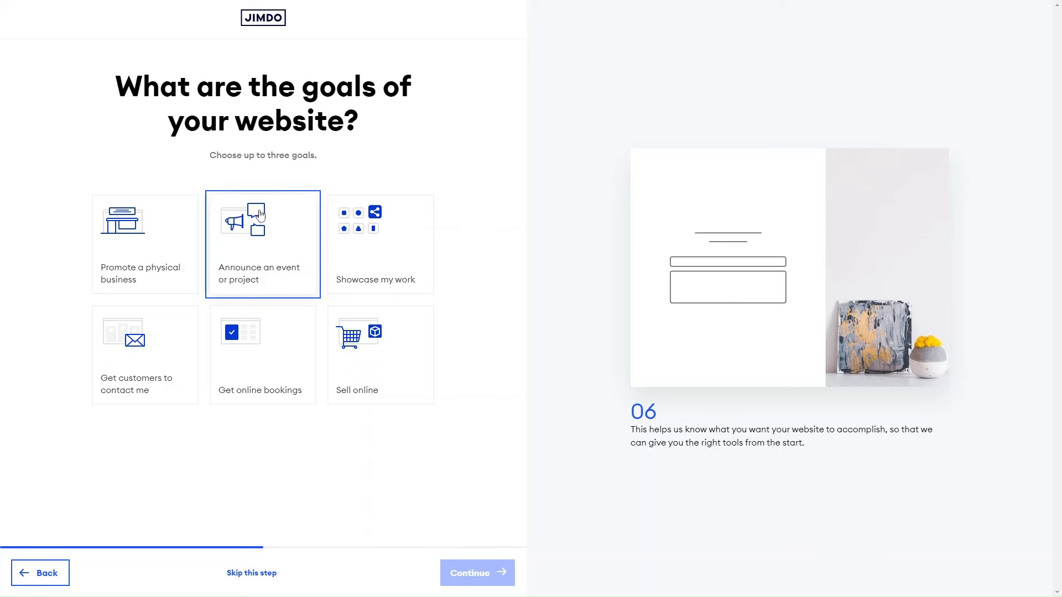
{"action": "left_click", "coordinate": [161, 239]}
{"action": "left_click", "coordinate": [159, 239]}
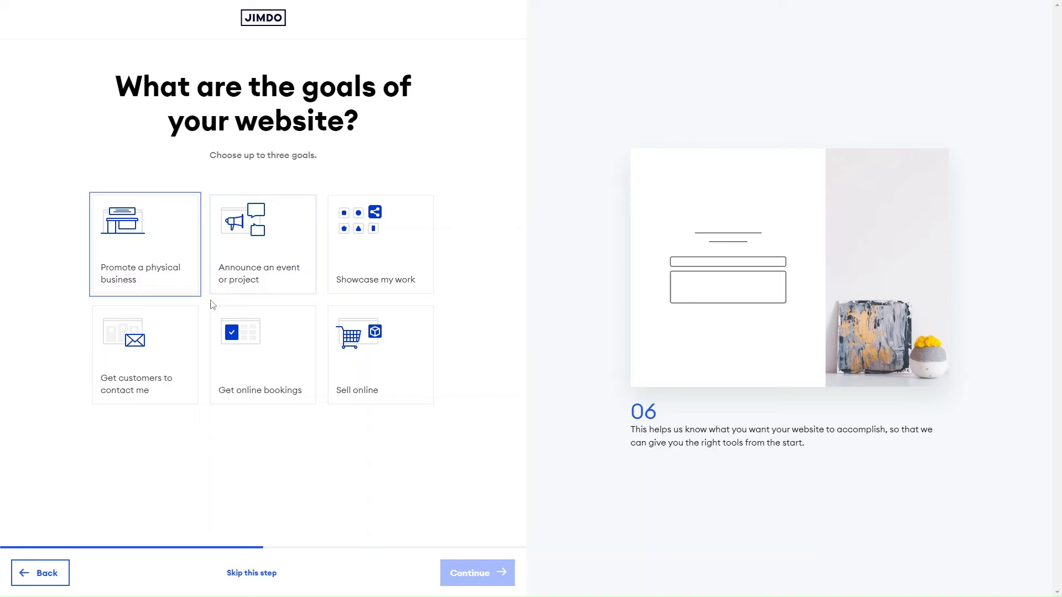
{"action": "left_click", "coordinate": [188, 332]}
{"action": "left_click", "coordinate": [474, 573]}
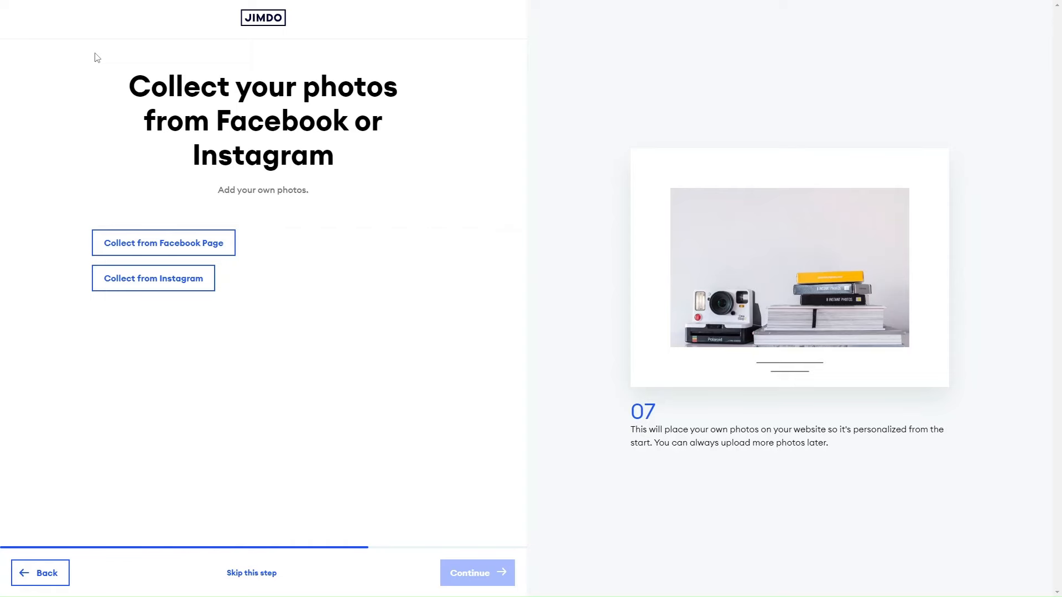
Skip collecting photos from social media, set the website's topic to Nutrition and continue.
{"action": "left_click", "coordinate": [251, 574]}
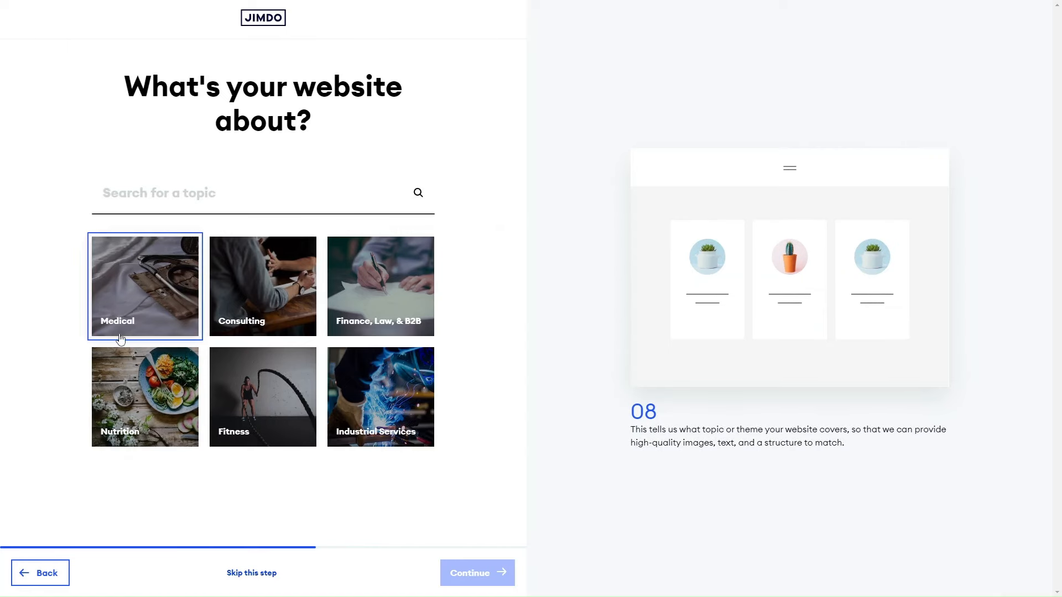
{"action": "left_click", "coordinate": [143, 374]}
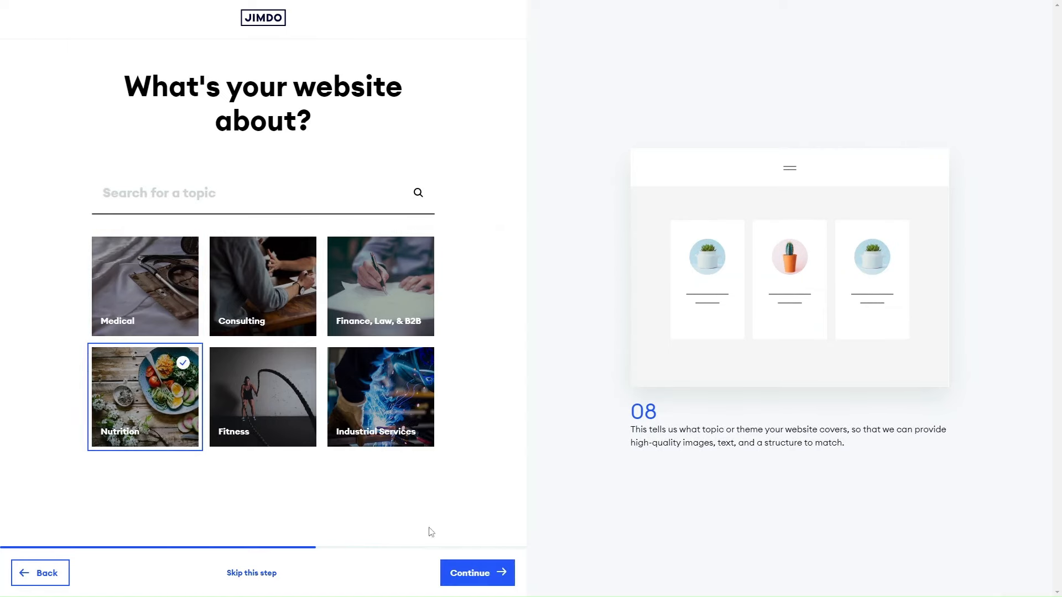
{"action": "left_click", "coordinate": [475, 572]}
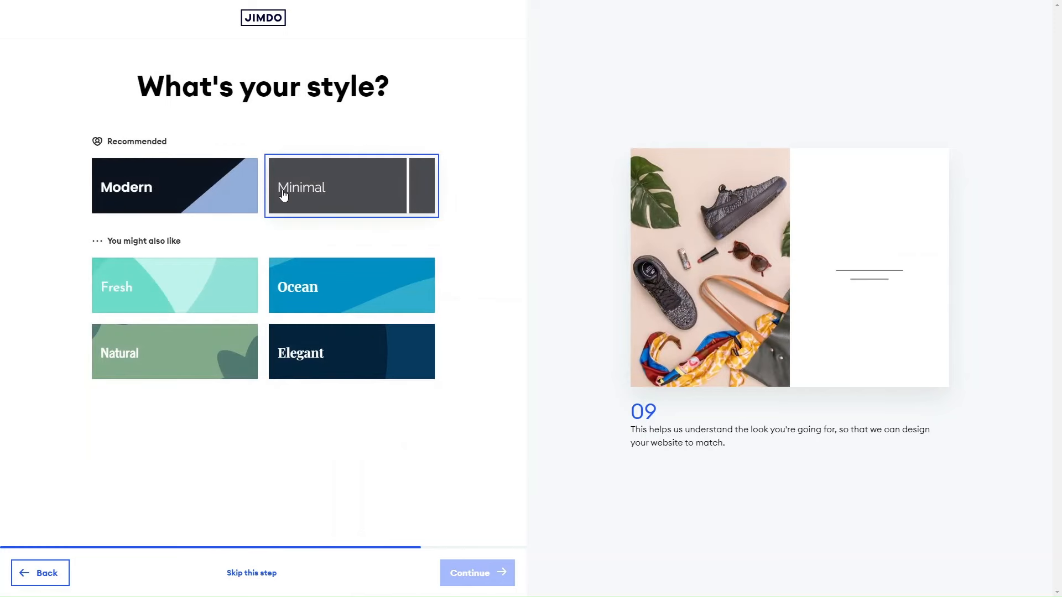
Choose the Fresh style and the crimson and peach color combination for the website.
{"action": "left_click", "coordinate": [211, 293]}
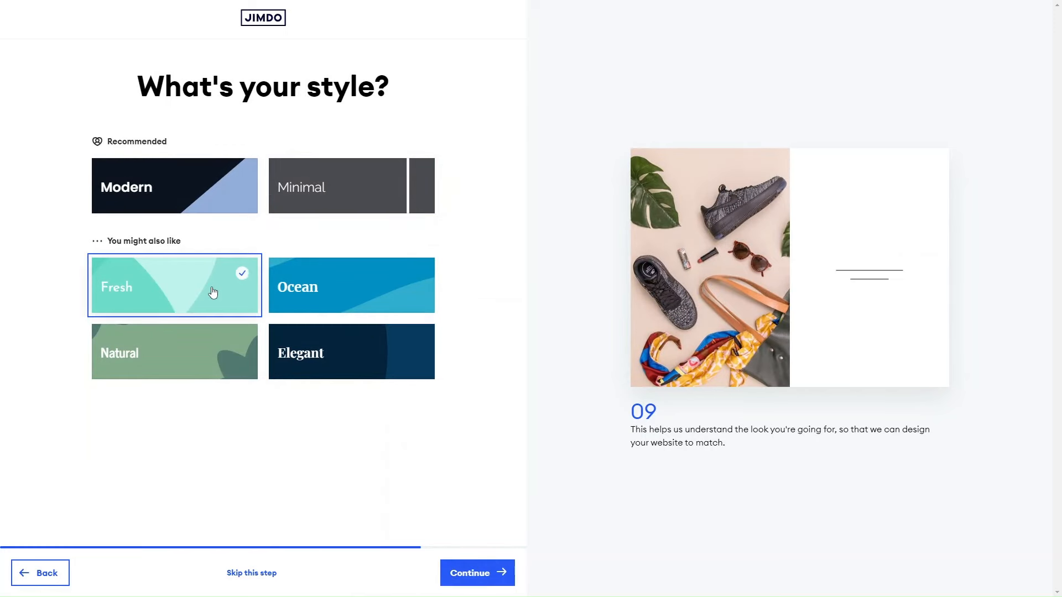
{"action": "left_click", "coordinate": [450, 565]}
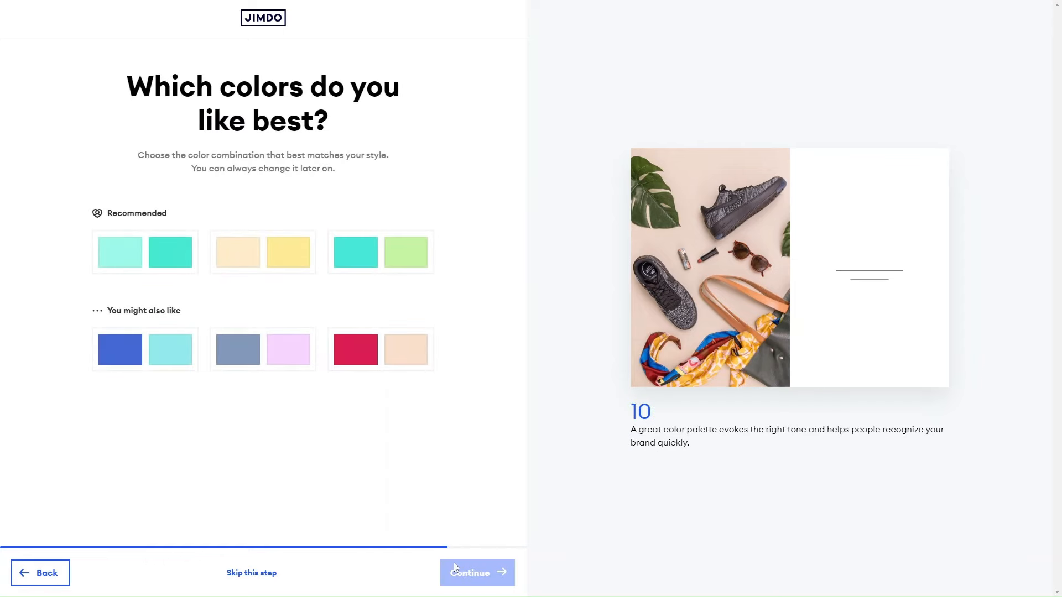
{"action": "left_click", "coordinate": [337, 362]}
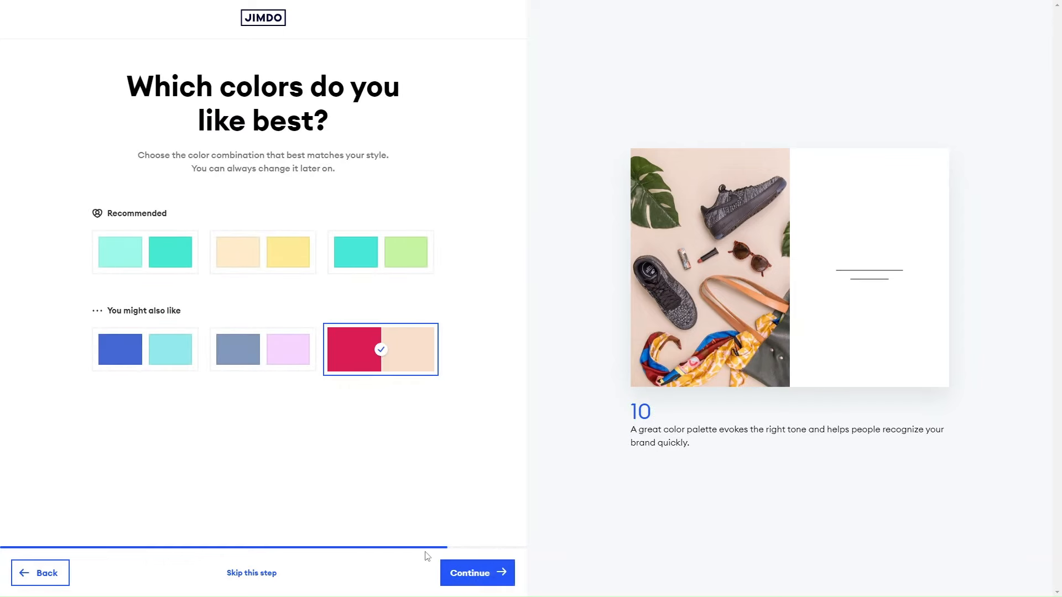
{"action": "left_click", "coordinate": [481, 578]}
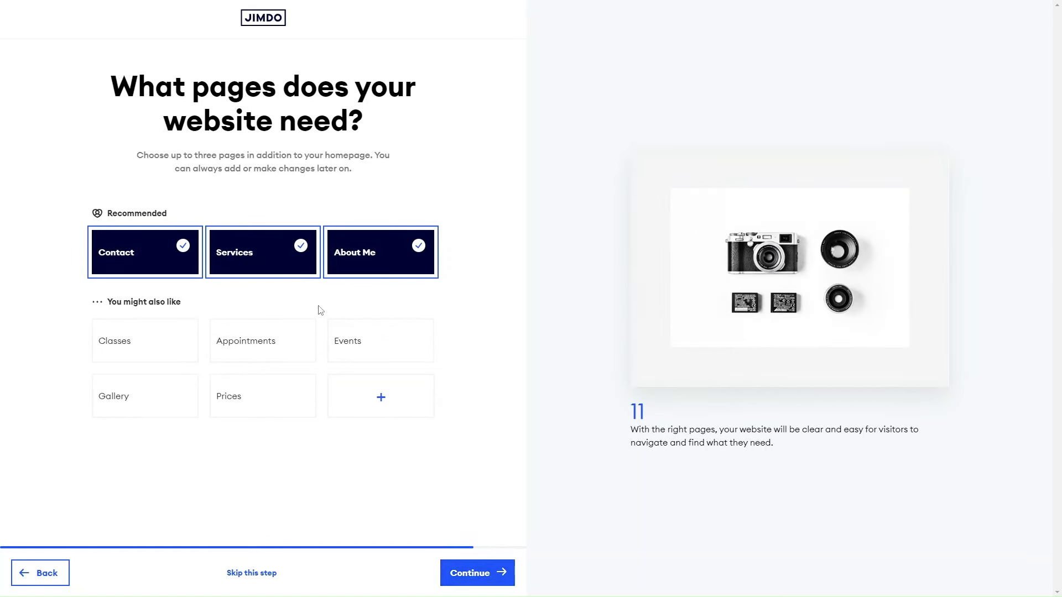
Accept the Contact, Services and About Me pages and start with the "You're in Good Hands" website design.
{"action": "left_click", "coordinate": [486, 582]}
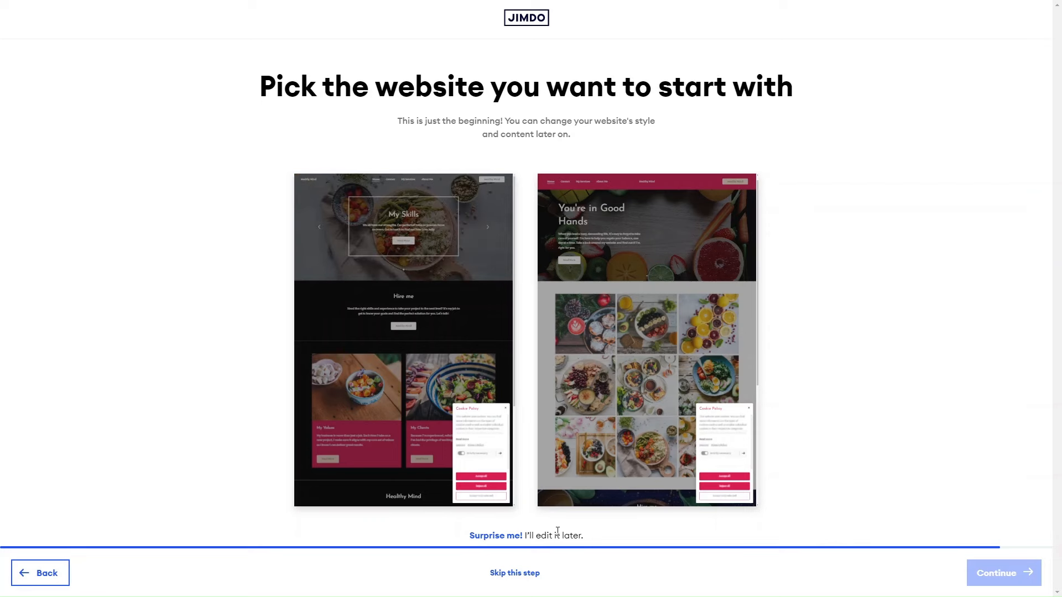
{"action": "left_click", "coordinate": [622, 410]}
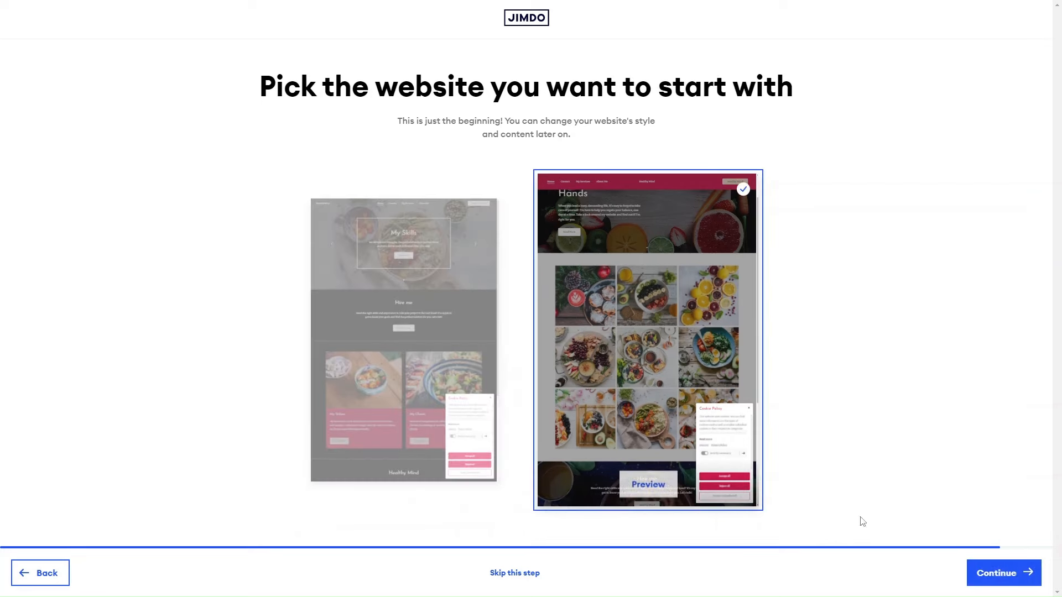
{"action": "left_click", "coordinate": [1007, 573]}
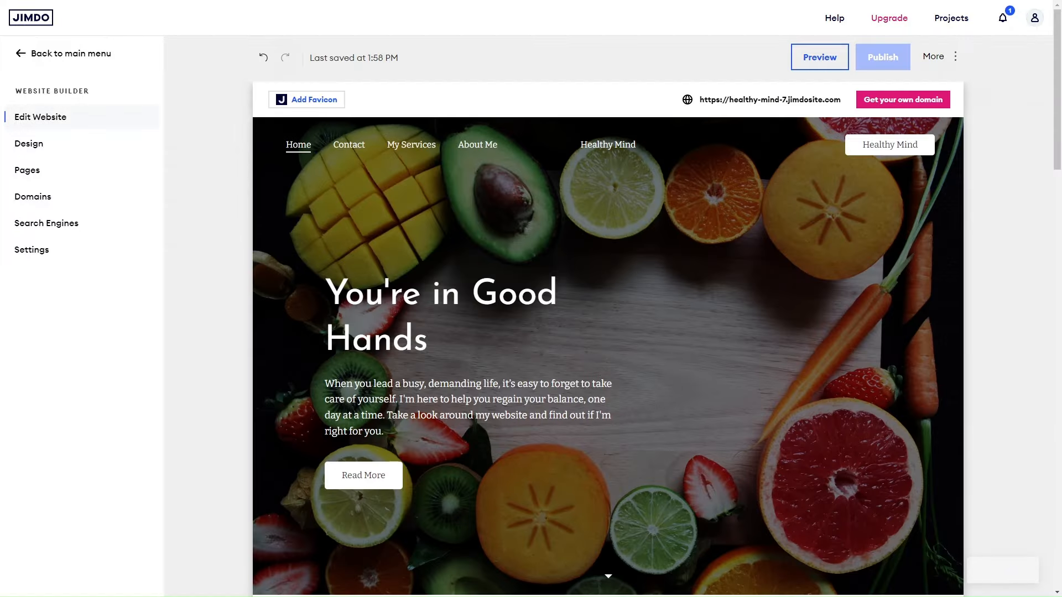
Review the generated home page from the hero section and image gallery down to the footer.
{"action": "scroll", "coordinate": [482, 343], "scroll_direction": "down", "scroll_amount": 8}
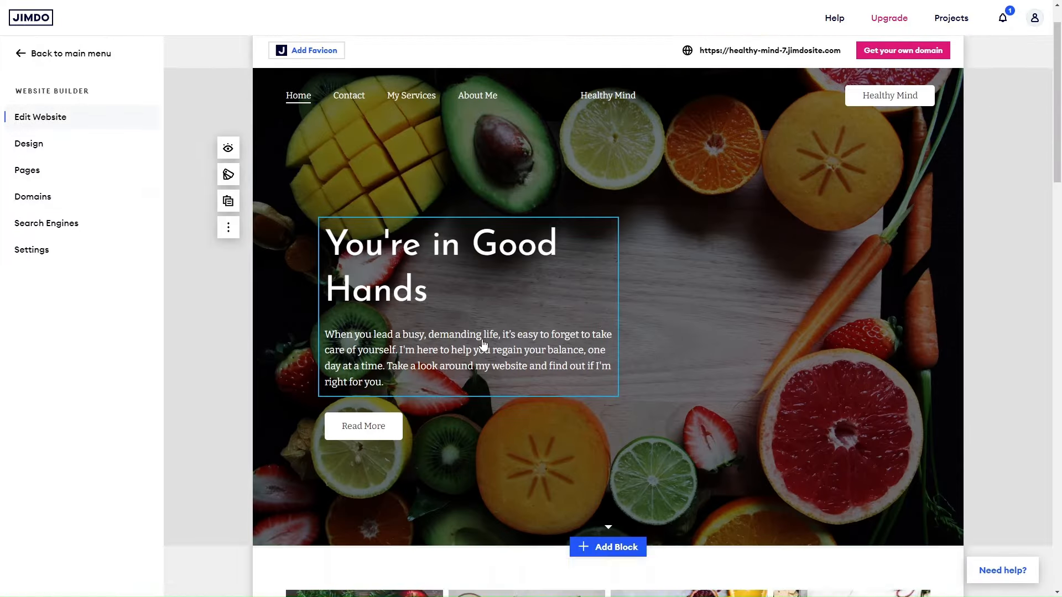
{"action": "scroll", "coordinate": [482, 343], "scroll_direction": "down", "scroll_amount": 4}
{"action": "scroll", "coordinate": [482, 343], "scroll_direction": "down", "scroll_amount": 10}
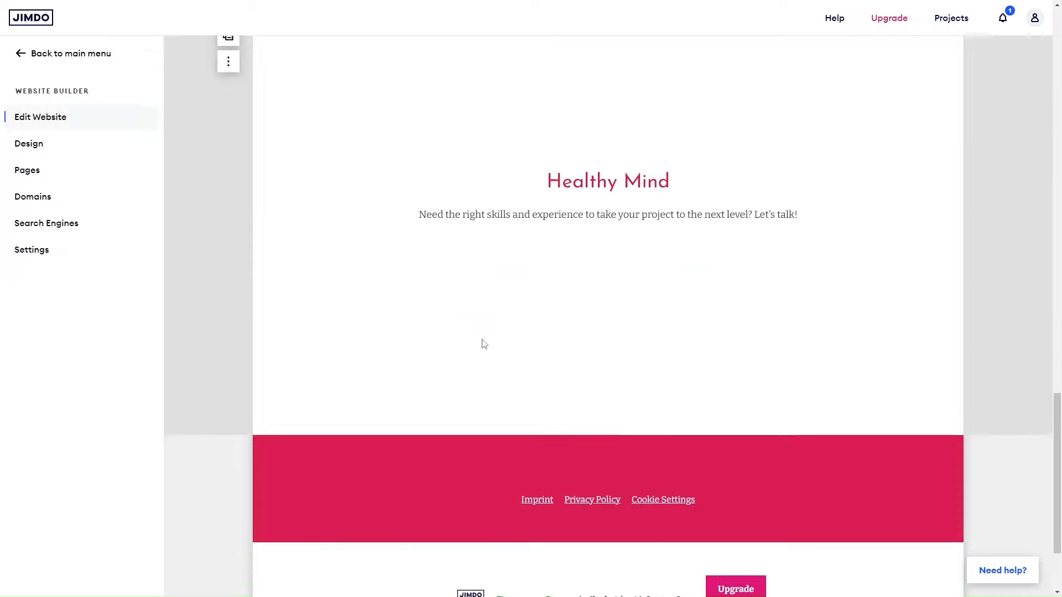
{"action": "scroll", "coordinate": [482, 340], "scroll_direction": "up", "scroll_amount": 20}
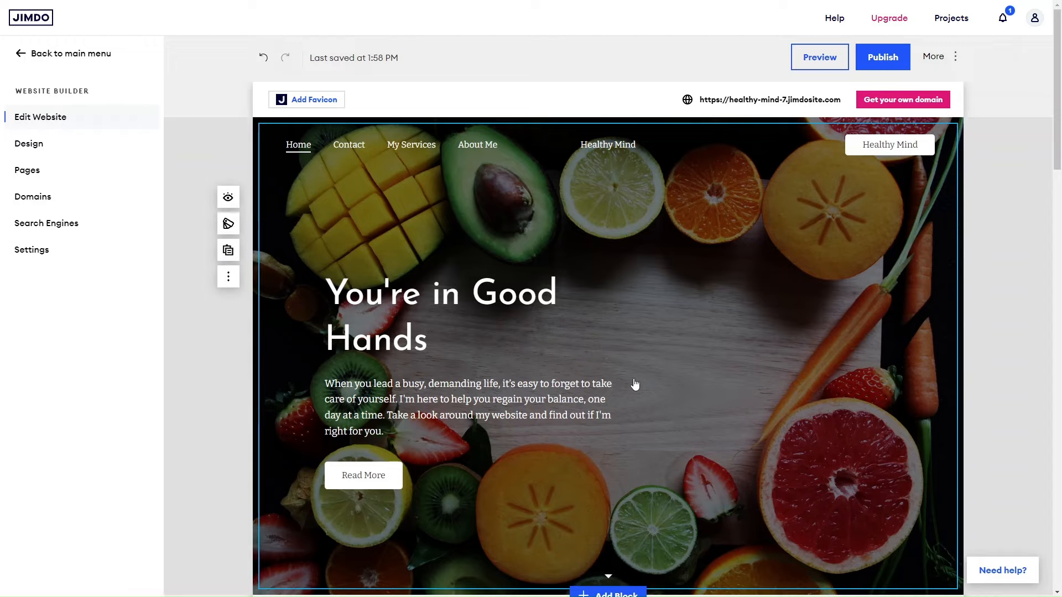
{"action": "scroll", "coordinate": [632, 385], "scroll_direction": "down", "scroll_amount": 6}
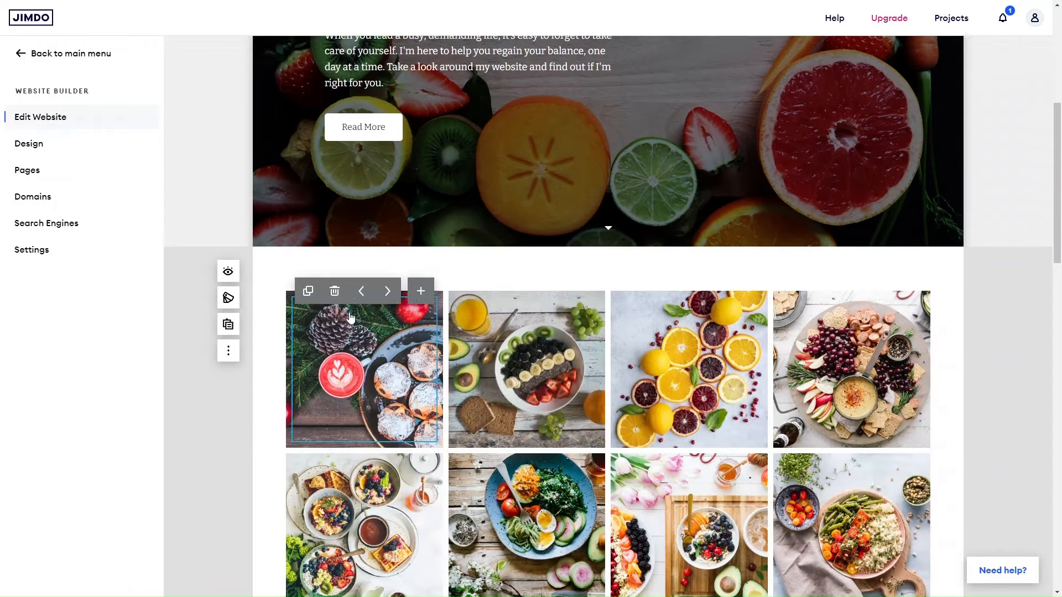
{"action": "scroll", "coordinate": [354, 316], "scroll_direction": "up", "scroll_amount": 5}
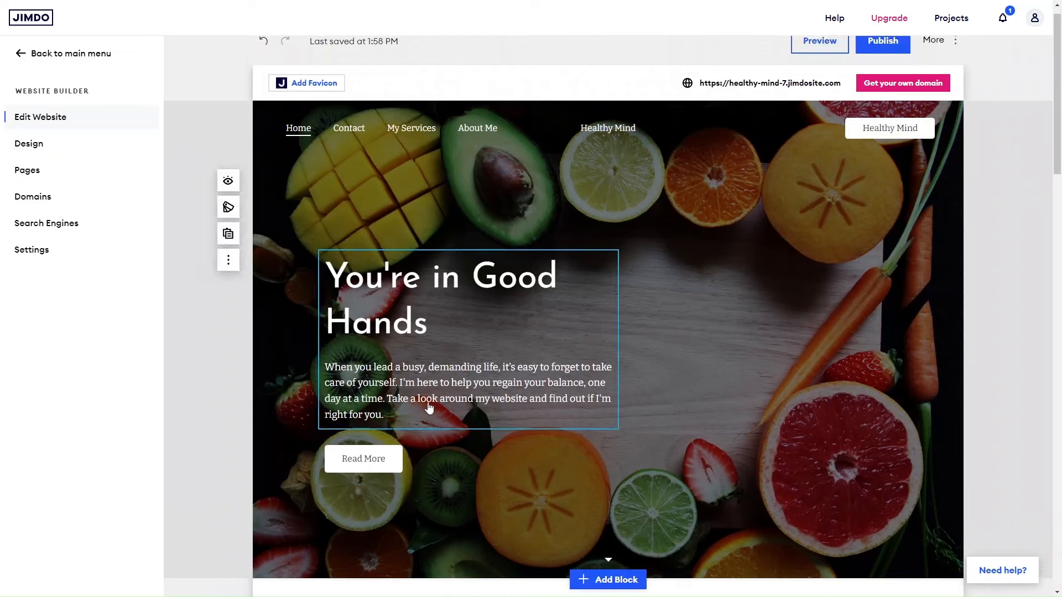
Inspect text editing on the hero paragraph and on the Healthy Mind button in the page header.
{"action": "left_click", "coordinate": [429, 403]}
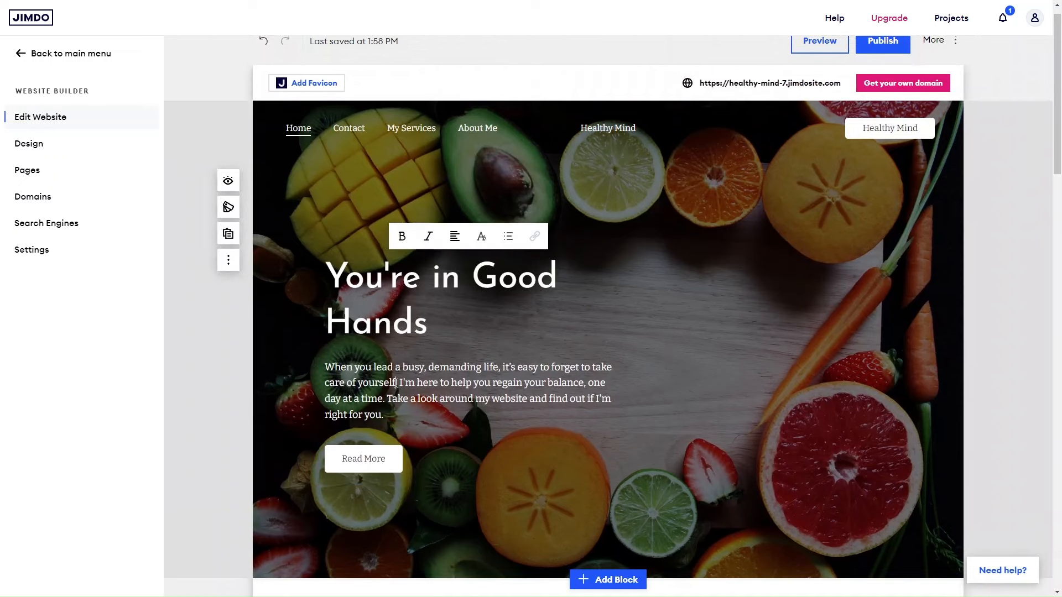
{"action": "left_click_drag", "start_coordinate": [386, 430], "coordinate": [328, 368]}
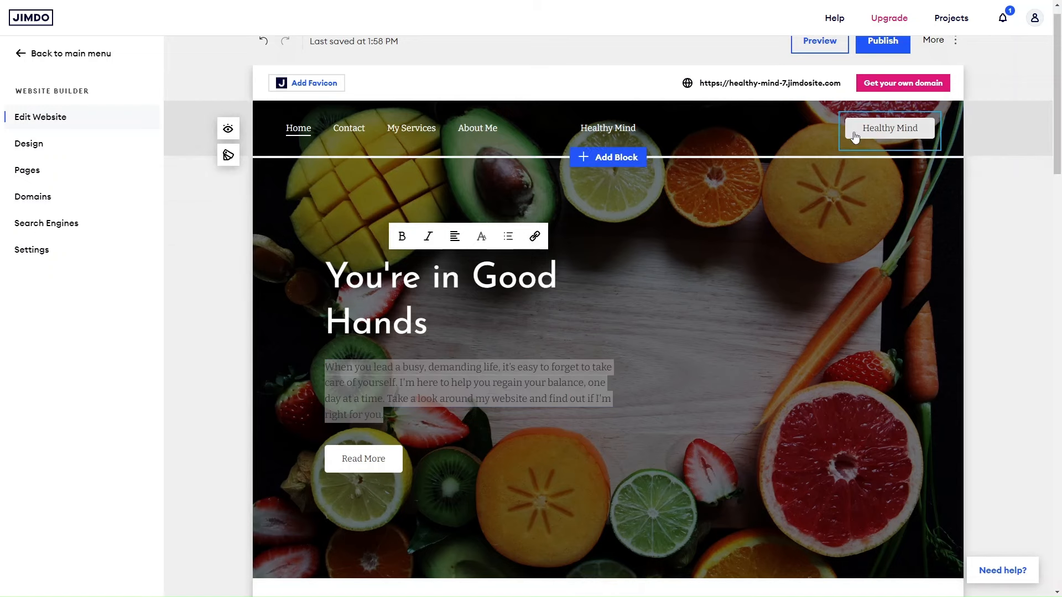
{"action": "left_click", "coordinate": [764, 134]}
{"action": "left_click", "coordinate": [883, 131]}
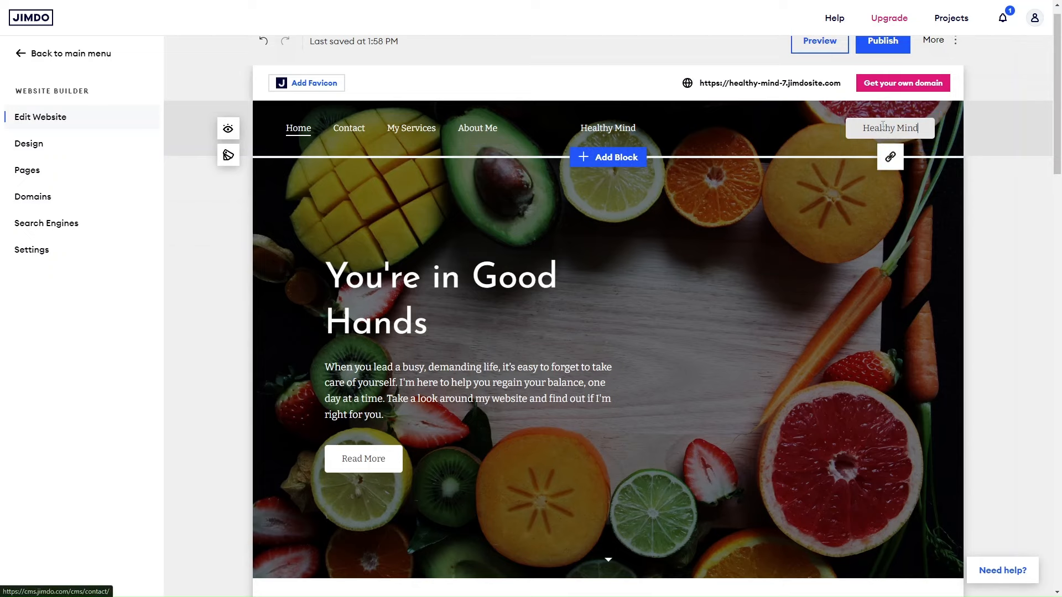
Start adding a block between the hero section and the image gallery, and look over the Cover block designs.
{"action": "scroll", "coordinate": [628, 367], "scroll_direction": "down", "scroll_amount": 8}
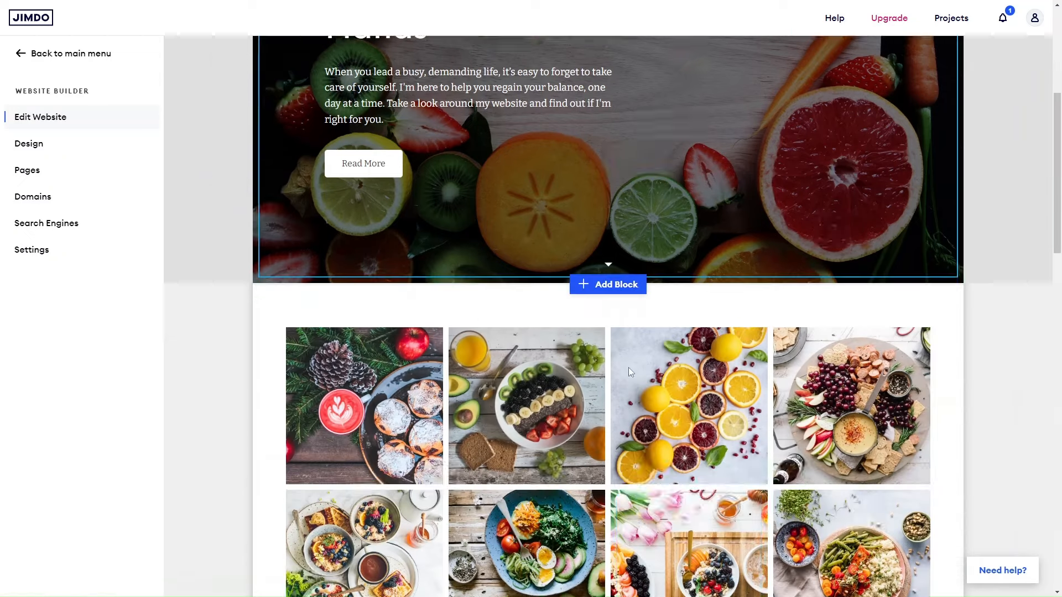
{"action": "scroll", "coordinate": [629, 373], "scroll_direction": "up", "scroll_amount": 4}
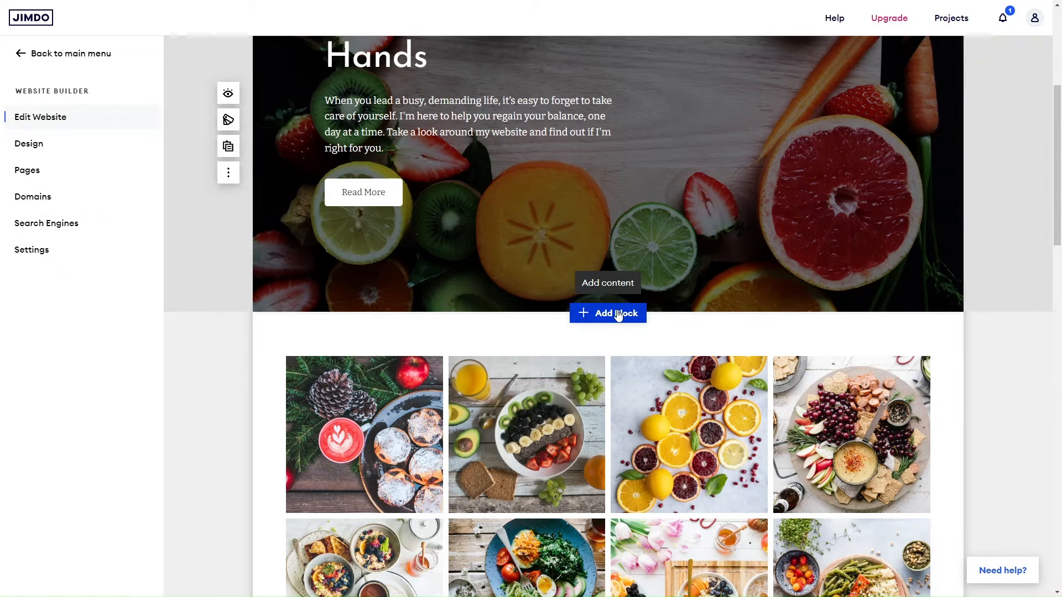
{"action": "left_click", "coordinate": [617, 314]}
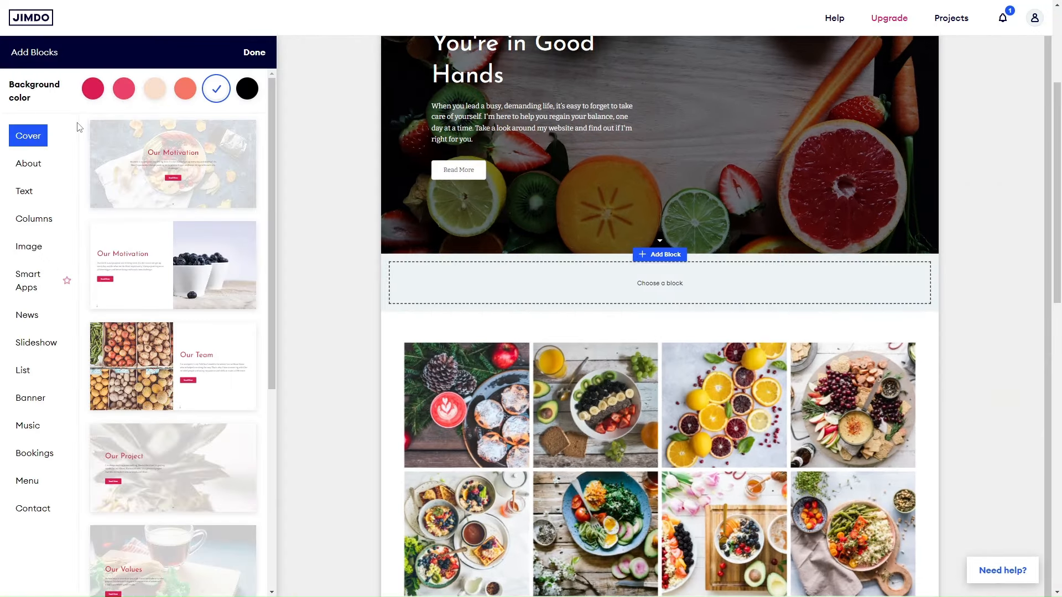
{"action": "mouse_move", "coordinate": [132, 124]}
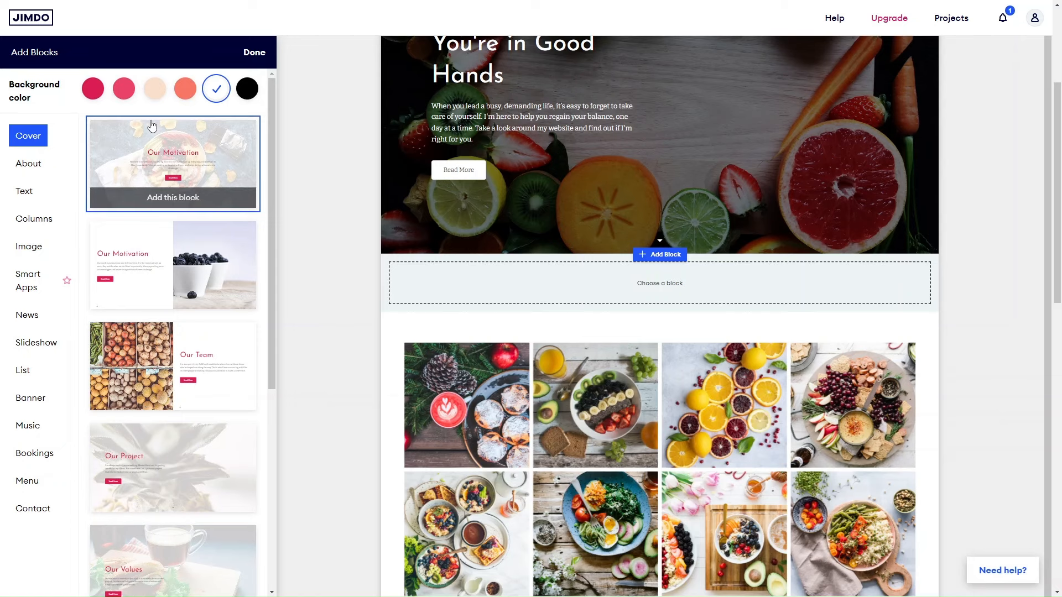
{"action": "mouse_move", "coordinate": [154, 252]}
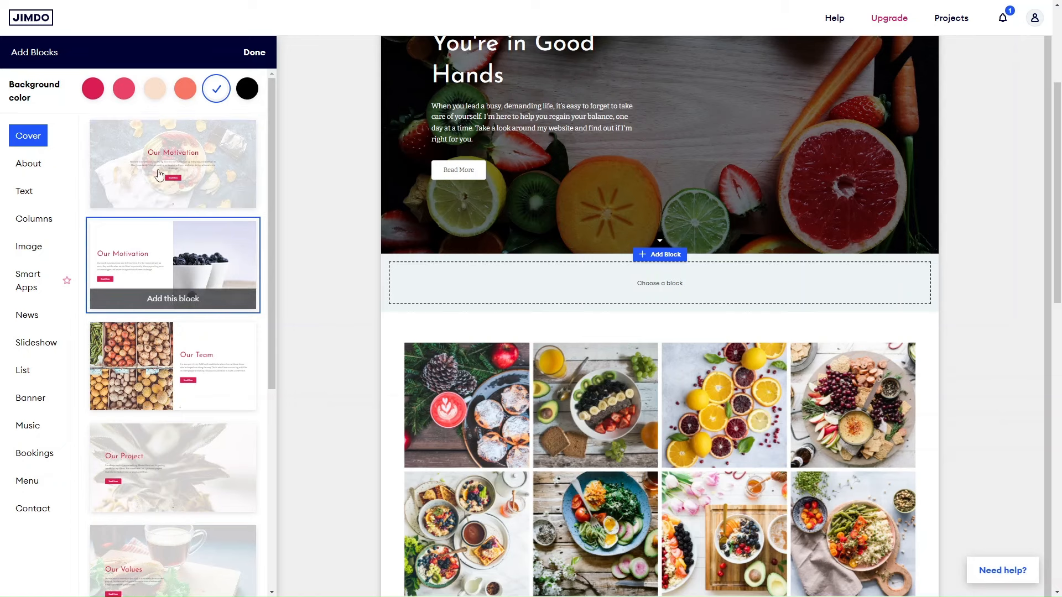
Preview the Cover block designs in pink, peach and crimson, and the About designs in pink and peach.
{"action": "left_click", "coordinate": [123, 90]}
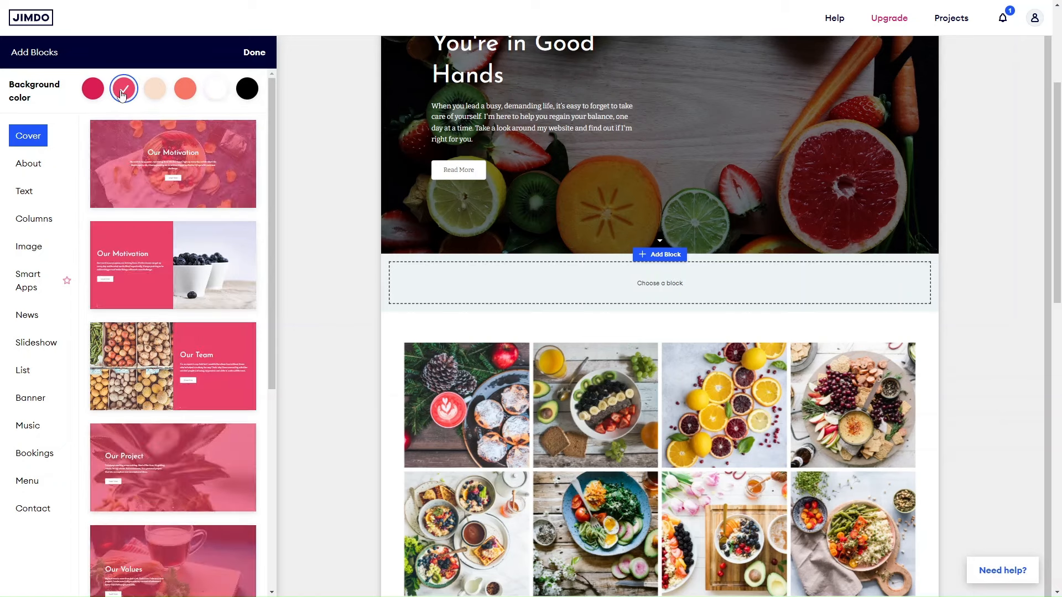
{"action": "left_click", "coordinate": [154, 88]}
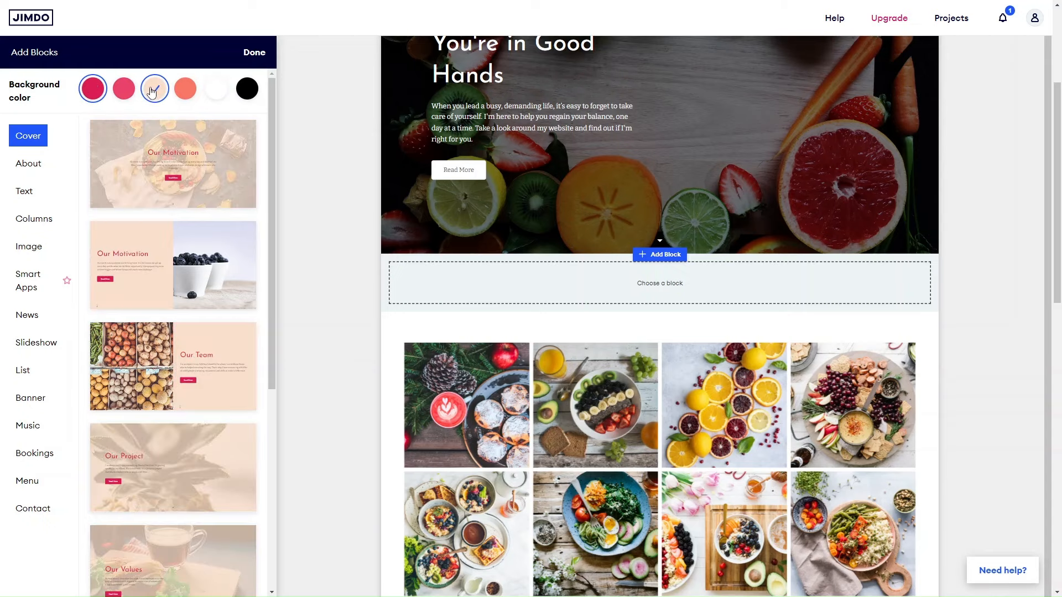
{"action": "left_click", "coordinate": [94, 91]}
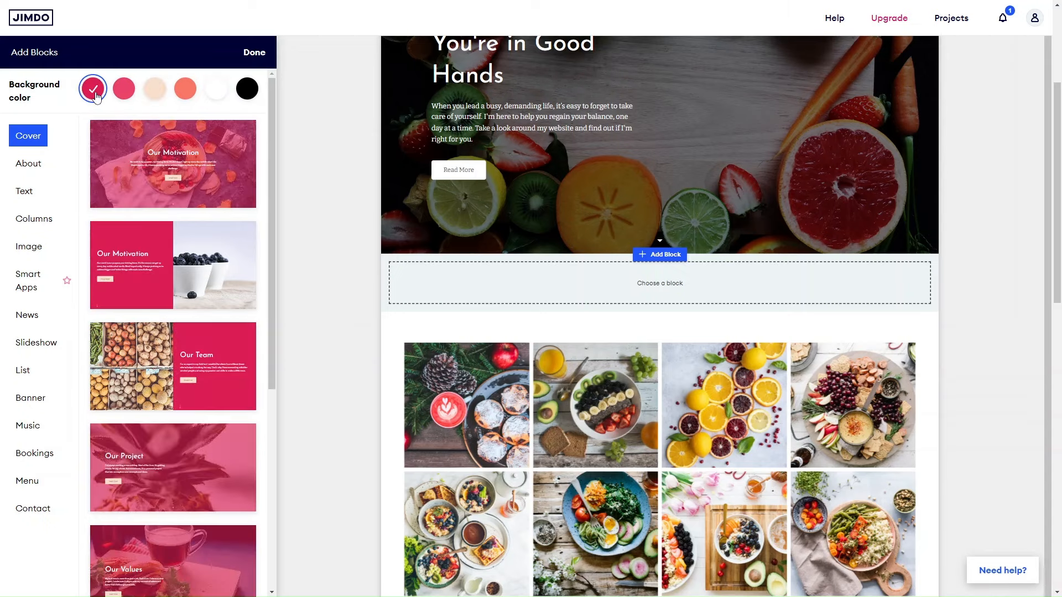
{"action": "mouse_move", "coordinate": [121, 271]}
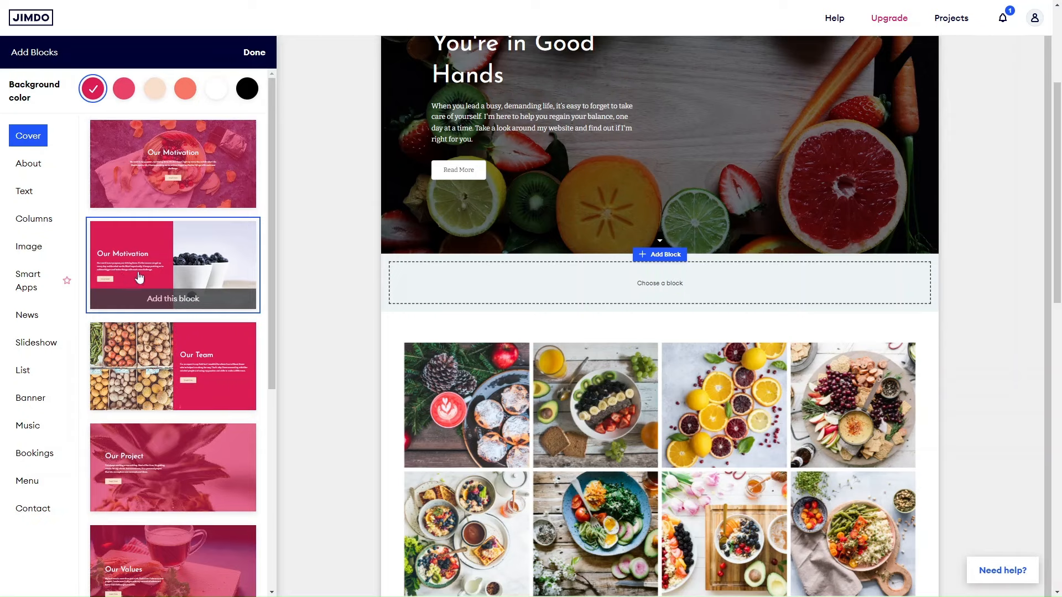
{"action": "left_click", "coordinate": [25, 173]}
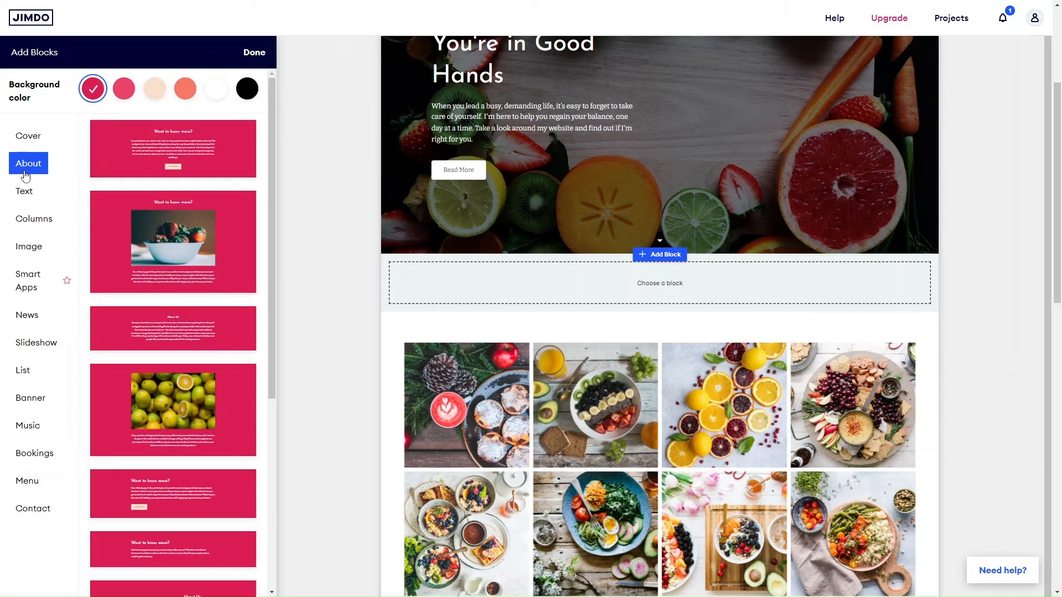
{"action": "left_click", "coordinate": [123, 89]}
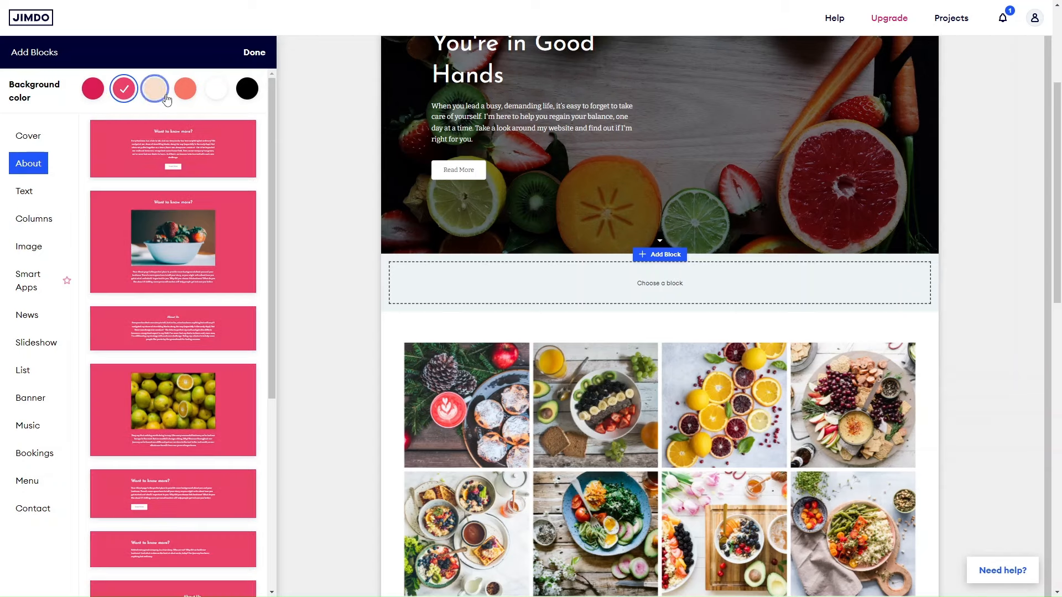
{"action": "left_click", "coordinate": [155, 91]}
Insert the Our Motivation cover block with the blueberry image and a crimson background below the hero section.
{"action": "left_click", "coordinate": [28, 135]}
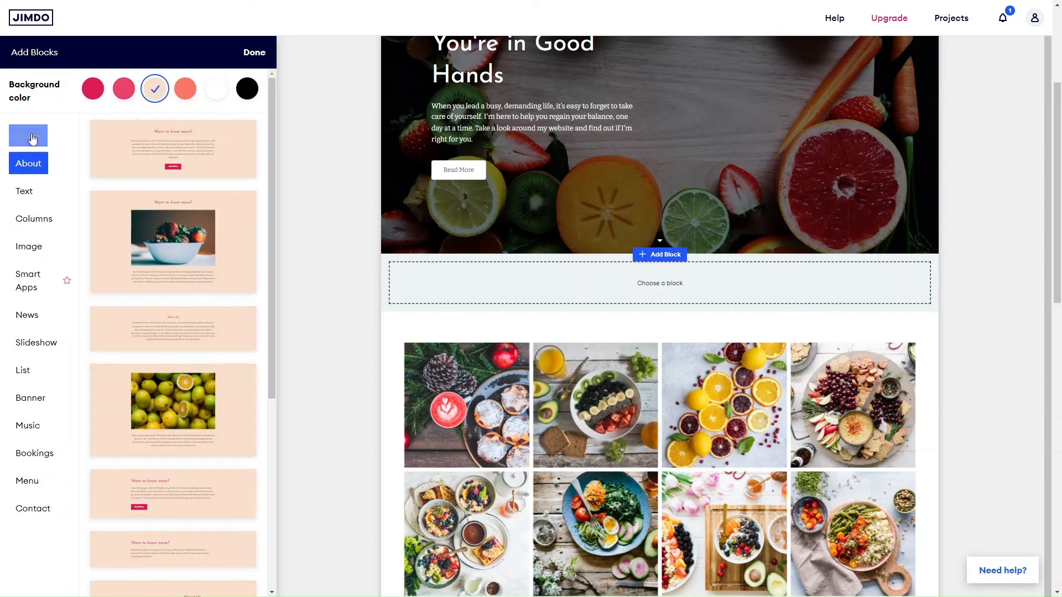
{"action": "mouse_move", "coordinate": [184, 268]}
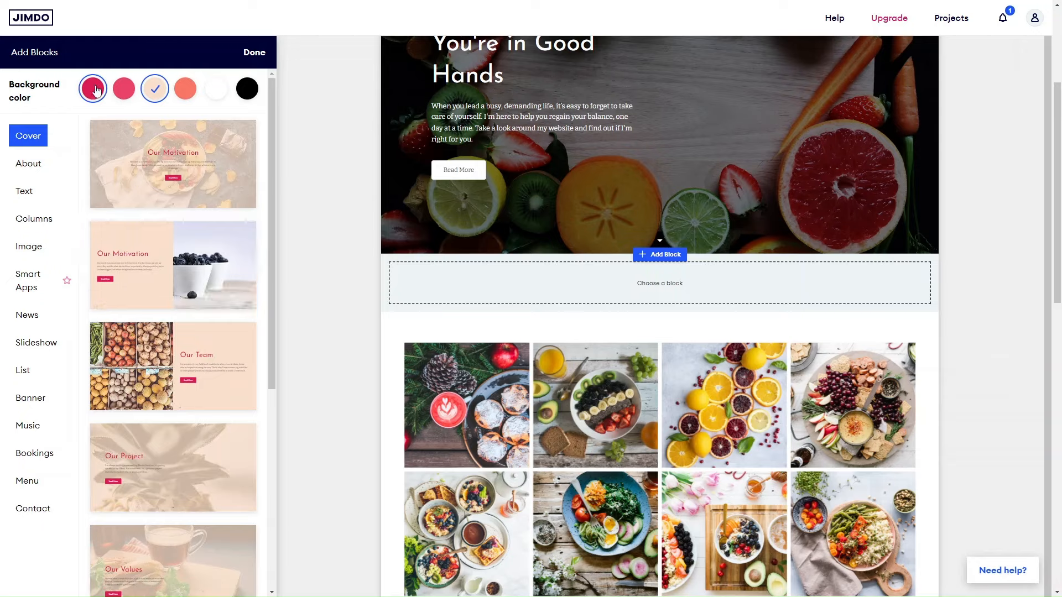
{"action": "left_click", "coordinate": [93, 89]}
{"action": "left_click", "coordinate": [164, 258]}
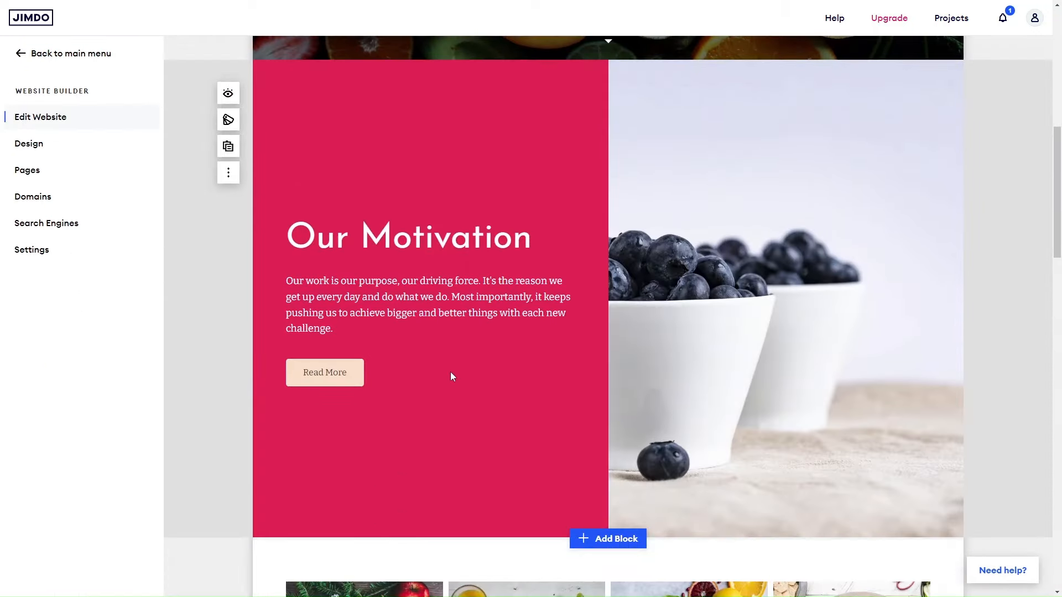
Inspect the text formatting tools and block options of the new Our Motivation block.
{"action": "scroll", "coordinate": [450, 372], "scroll_direction": "down", "scroll_amount": 4}
{"action": "scroll", "coordinate": [450, 371], "scroll_direction": "up", "scroll_amount": 4}
{"action": "left_click", "coordinate": [418, 326]}
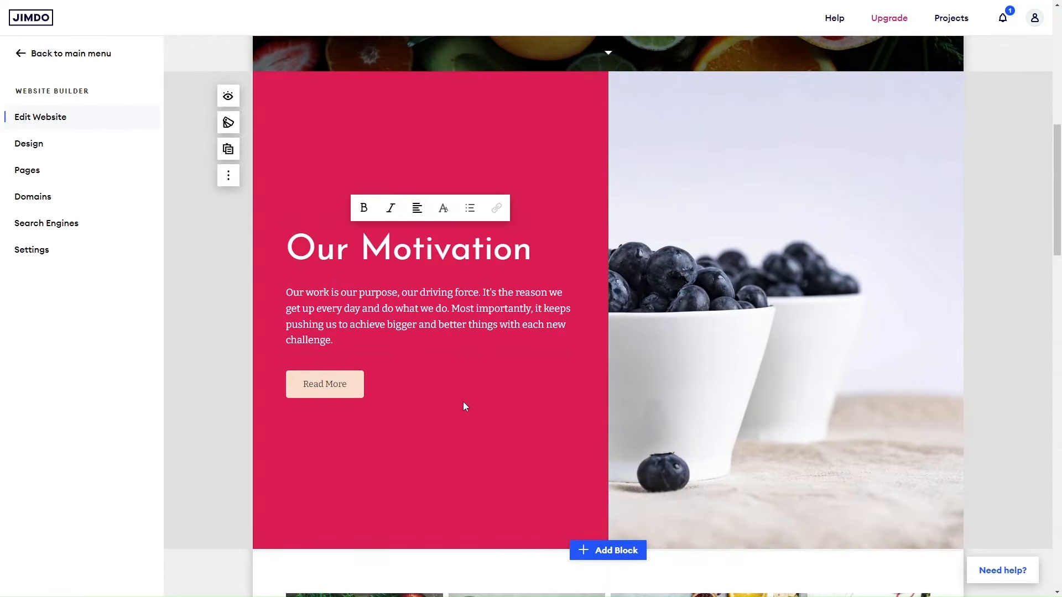
{"action": "left_click", "coordinate": [229, 176]}
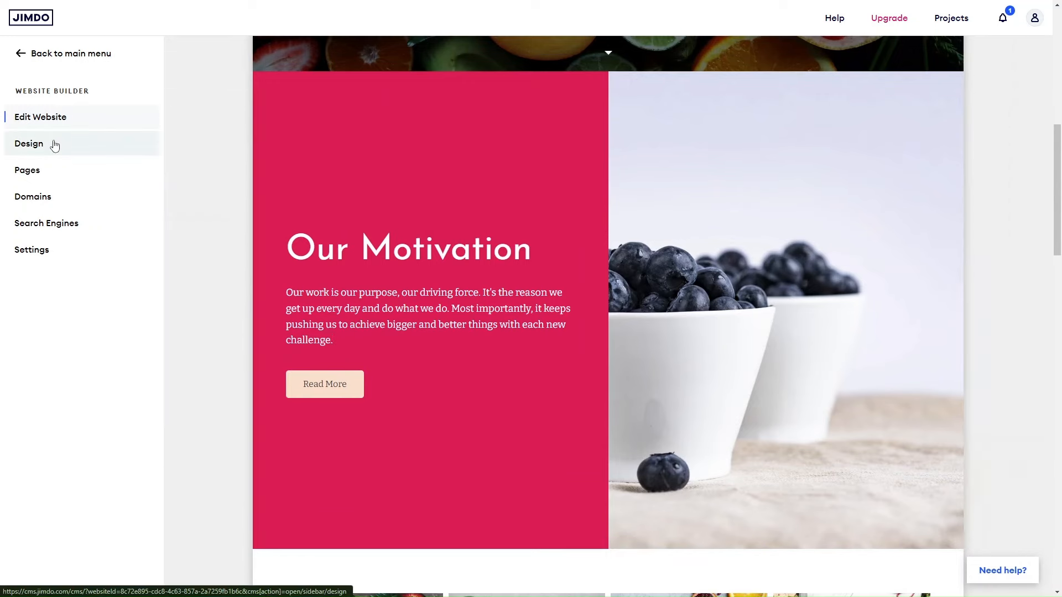
Examine the website's design settings and color palette editor, close them unchanged and look over the home page.
{"action": "left_click", "coordinate": [52, 144]}
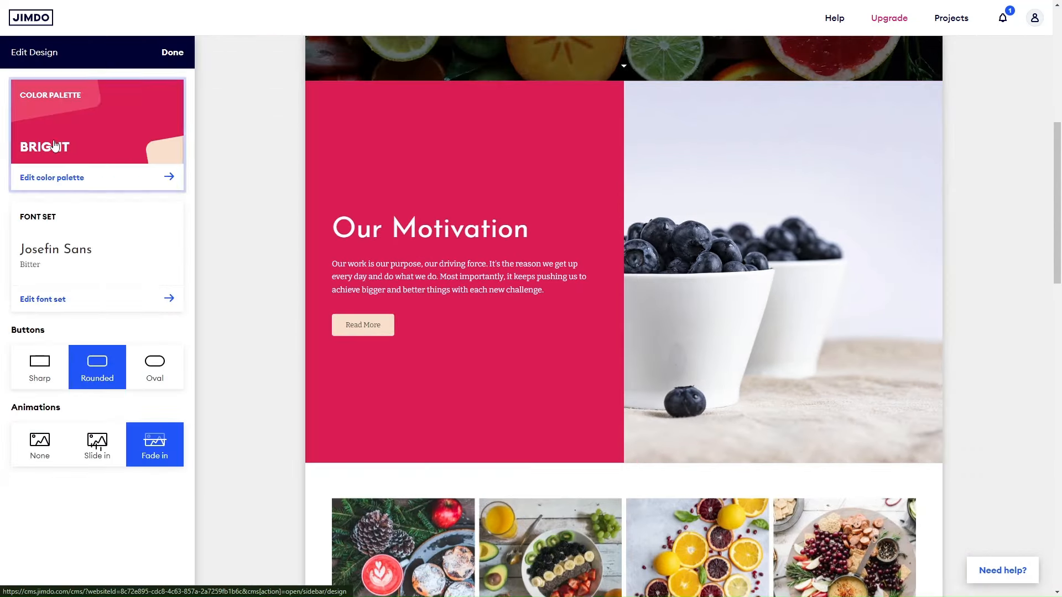
{"action": "left_click", "coordinate": [105, 151]}
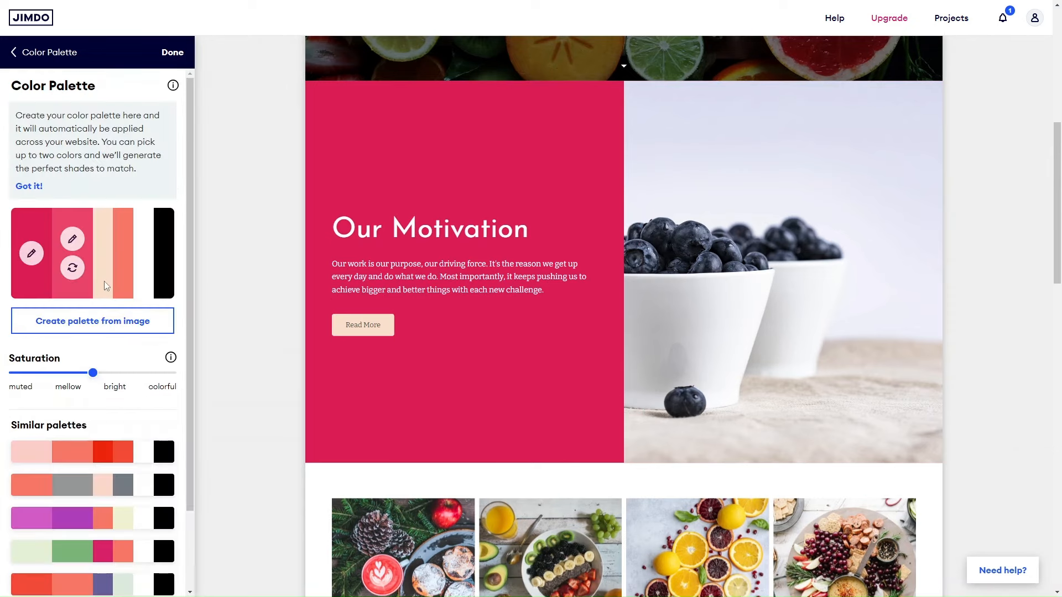
{"action": "left_click", "coordinate": [25, 52]}
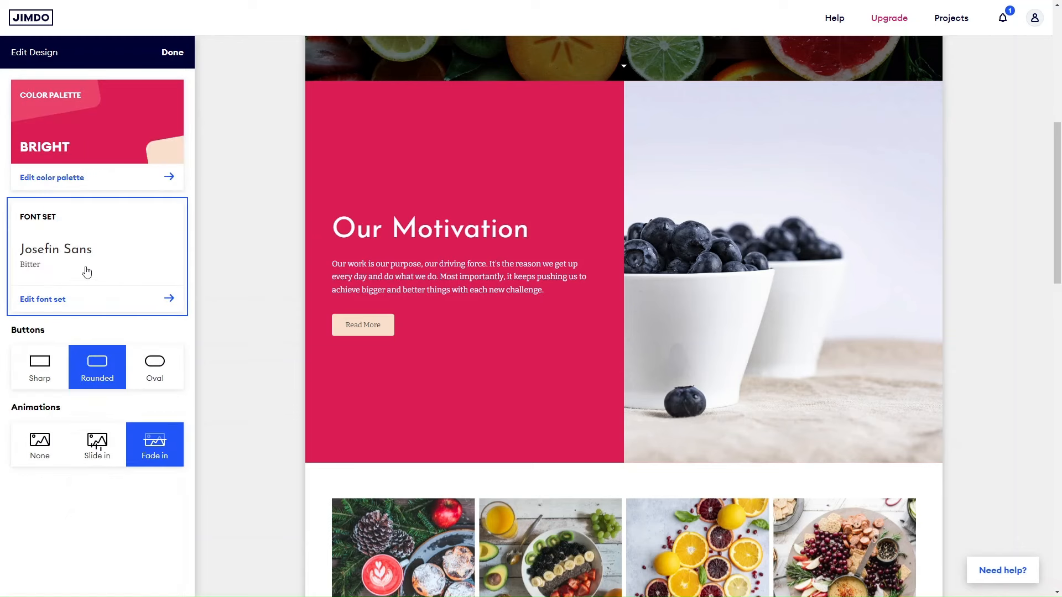
{"action": "left_click", "coordinate": [171, 52]}
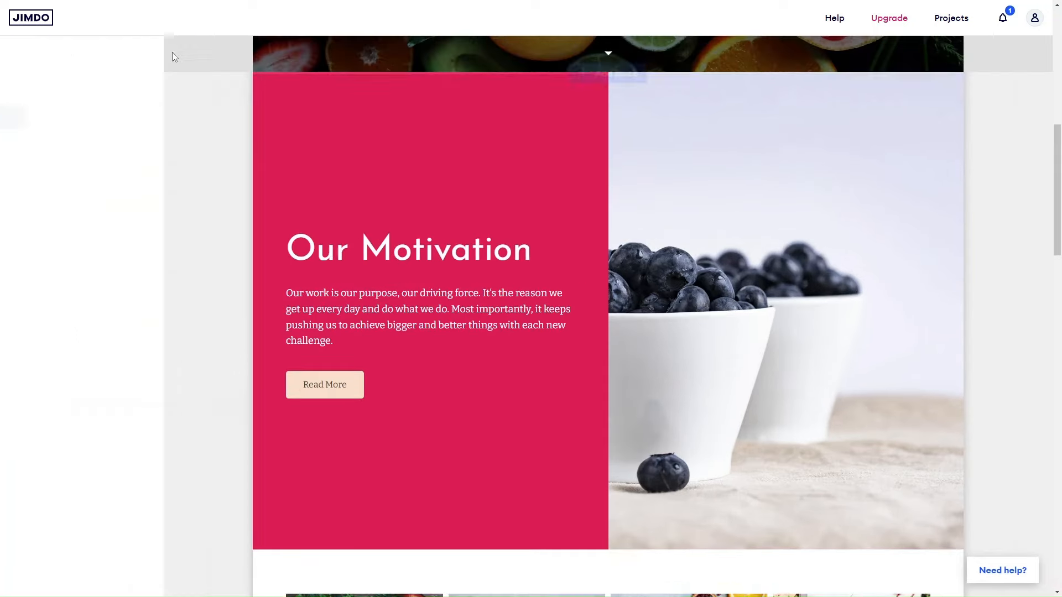
{"action": "scroll", "coordinate": [514, 367], "scroll_direction": "down", "scroll_amount": 14}
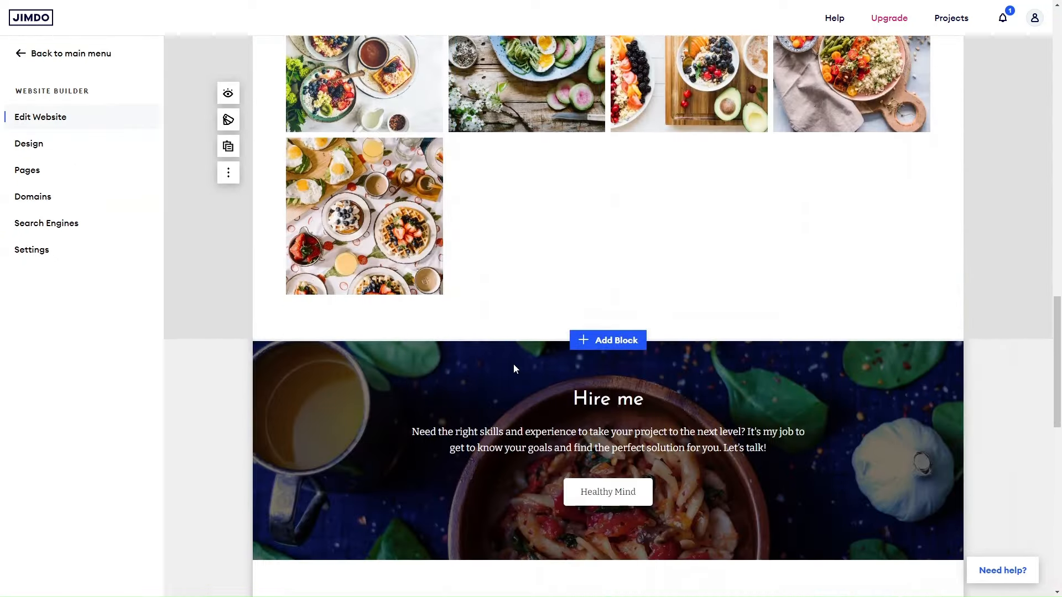
{"action": "scroll", "coordinate": [514, 368], "scroll_direction": "up", "scroll_amount": 3}
{"action": "scroll", "coordinate": [514, 369], "scroll_direction": "up", "scroll_amount": 12}
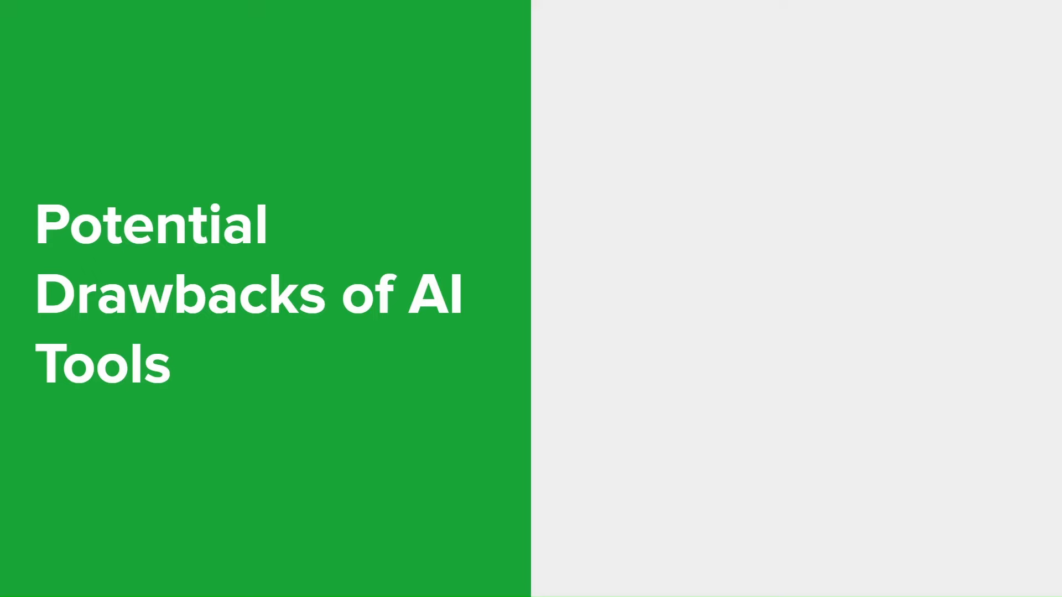
{"action": "key", "text": "Right"}
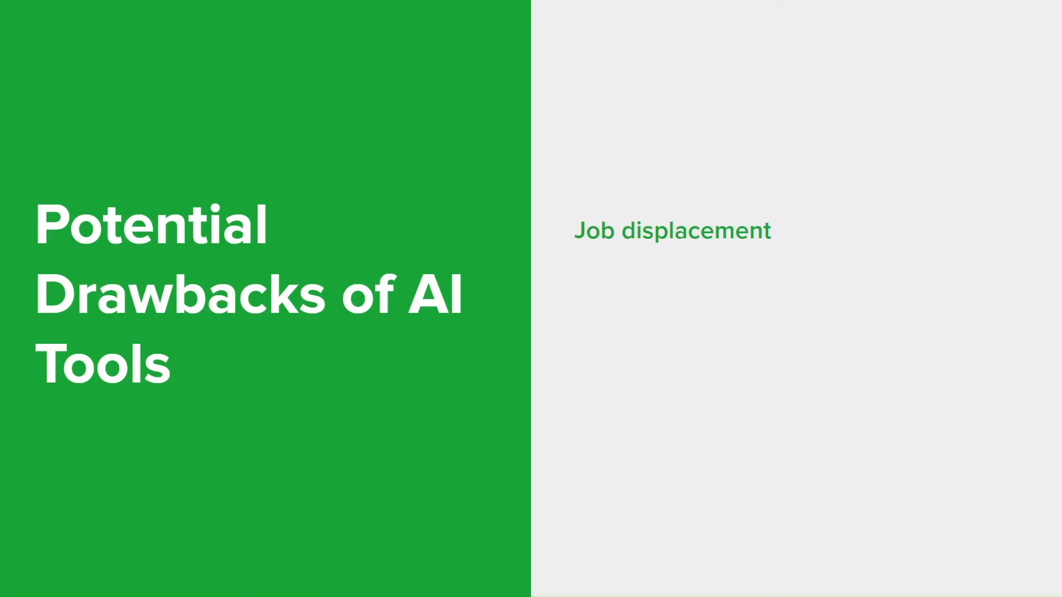